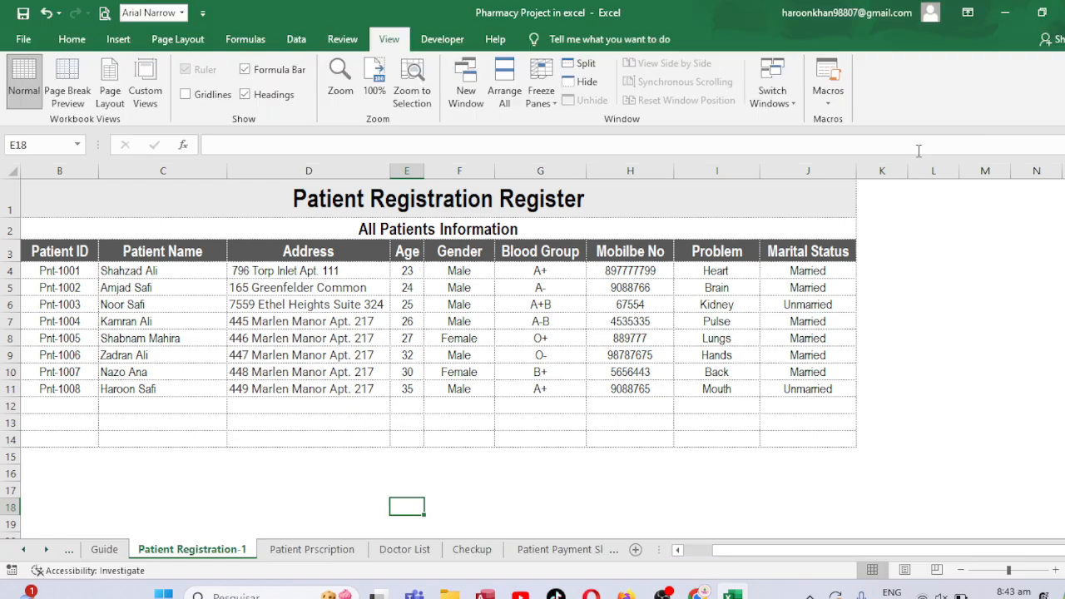
Open the Guide sheet and review its Database Guideline entries, from Patient Registration through Patient Payment Slip
left_click(334, 206)
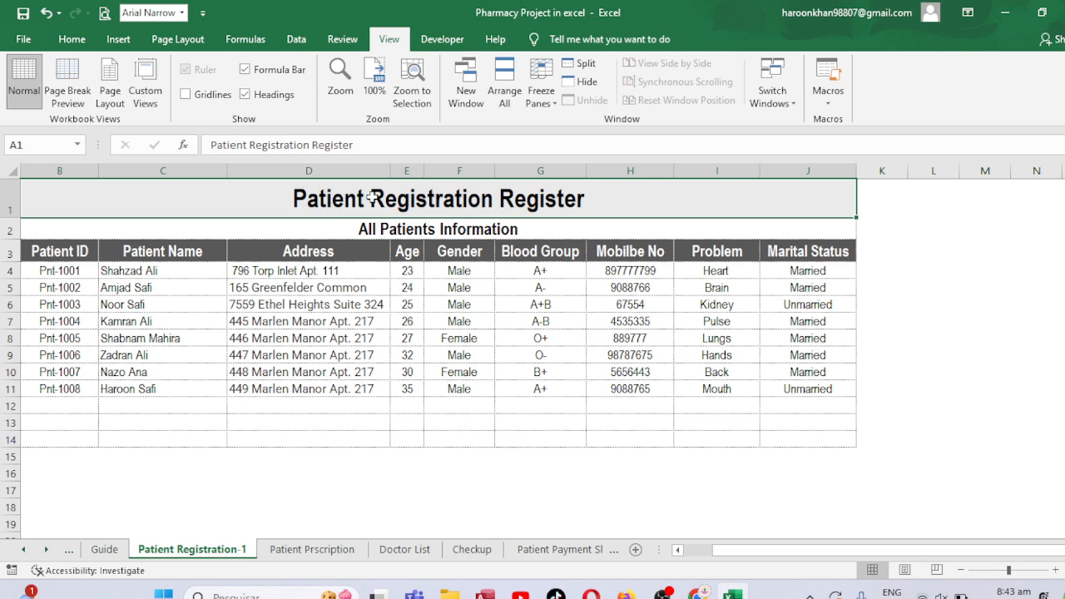
left_click(105, 549)
left_click(341, 259)
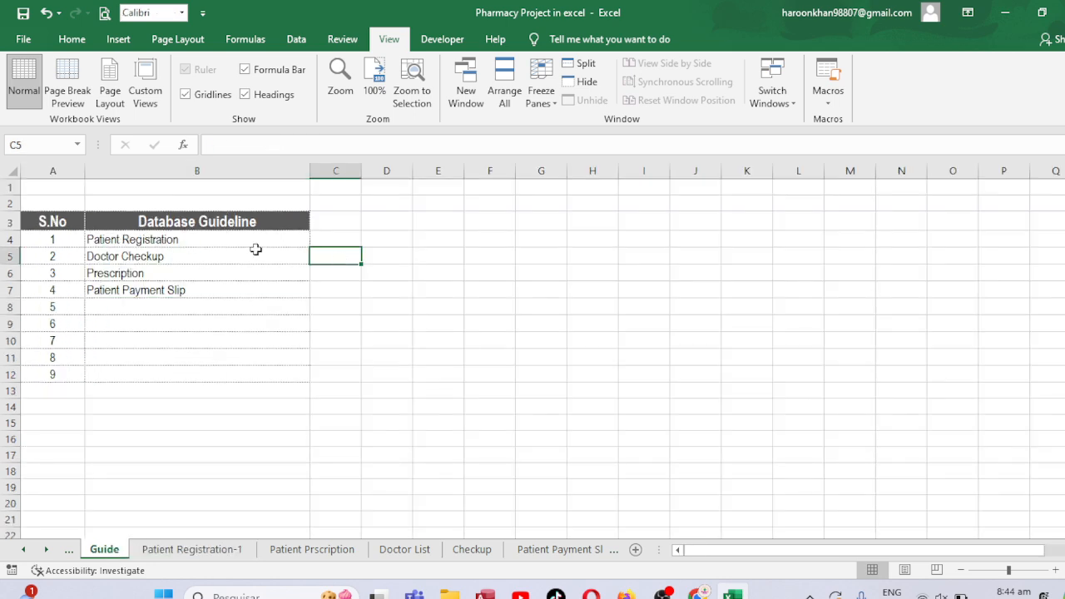
left_click(163, 240)
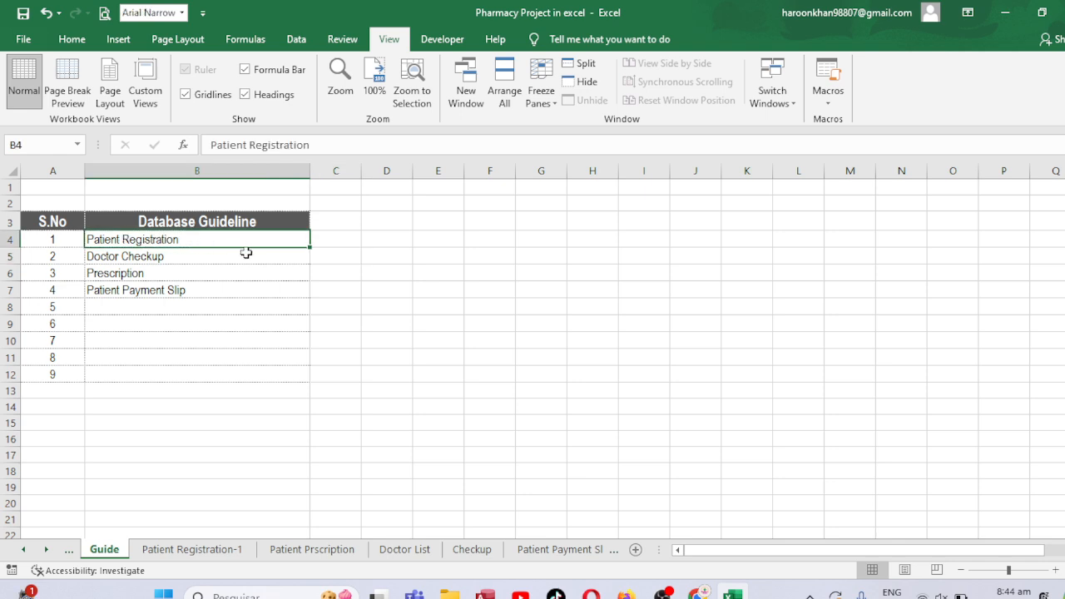
left_click(132, 258)
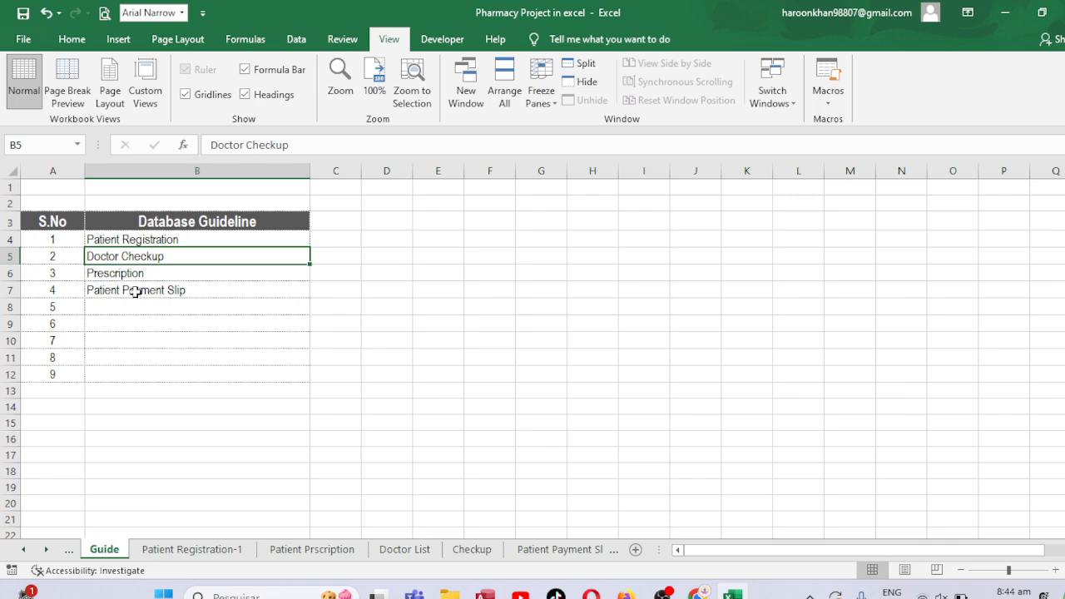
left_click(133, 277)
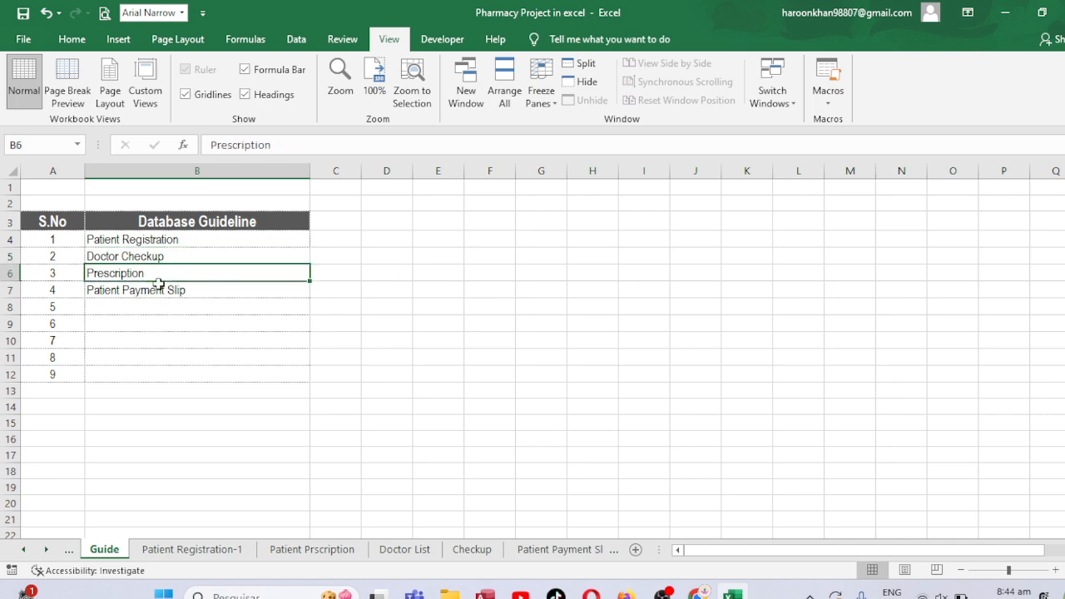
left_click(144, 289)
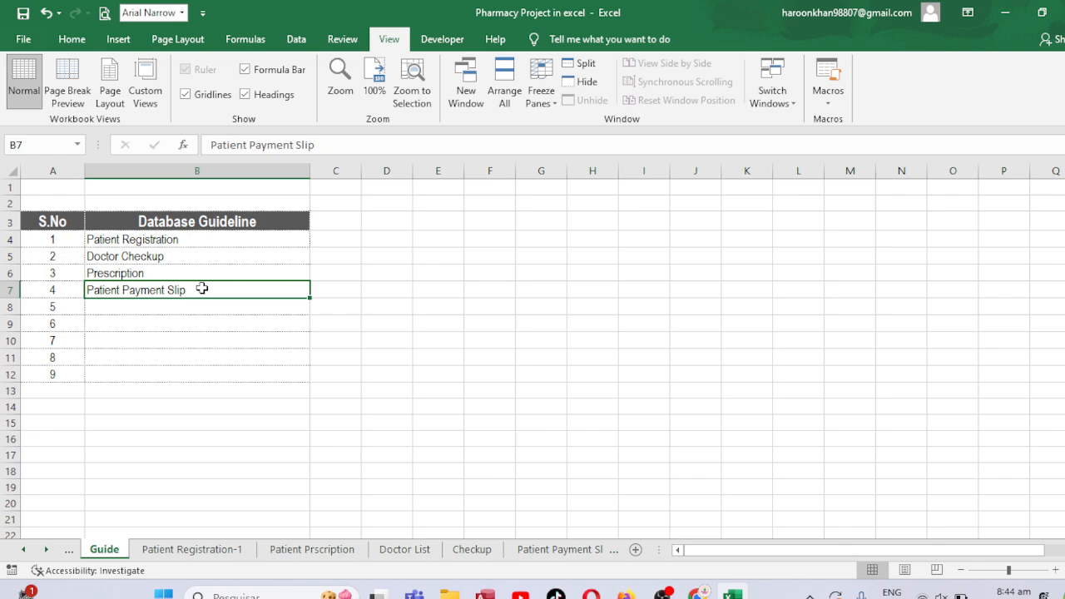
left_click(181, 242)
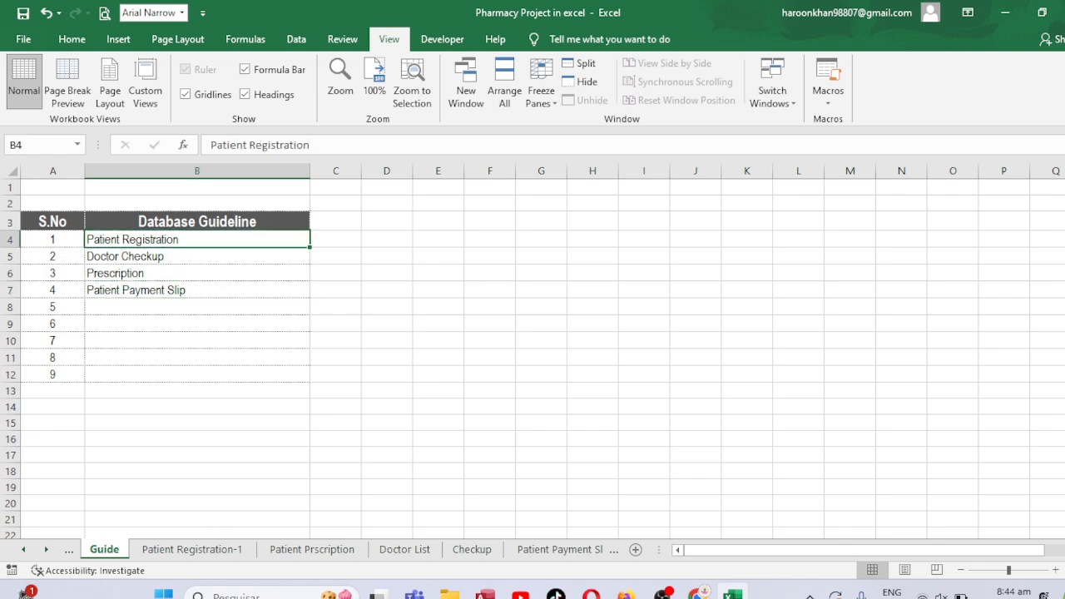
Review the patient records in the register on the Patient Registration-1 sheet
left_click(215, 550)
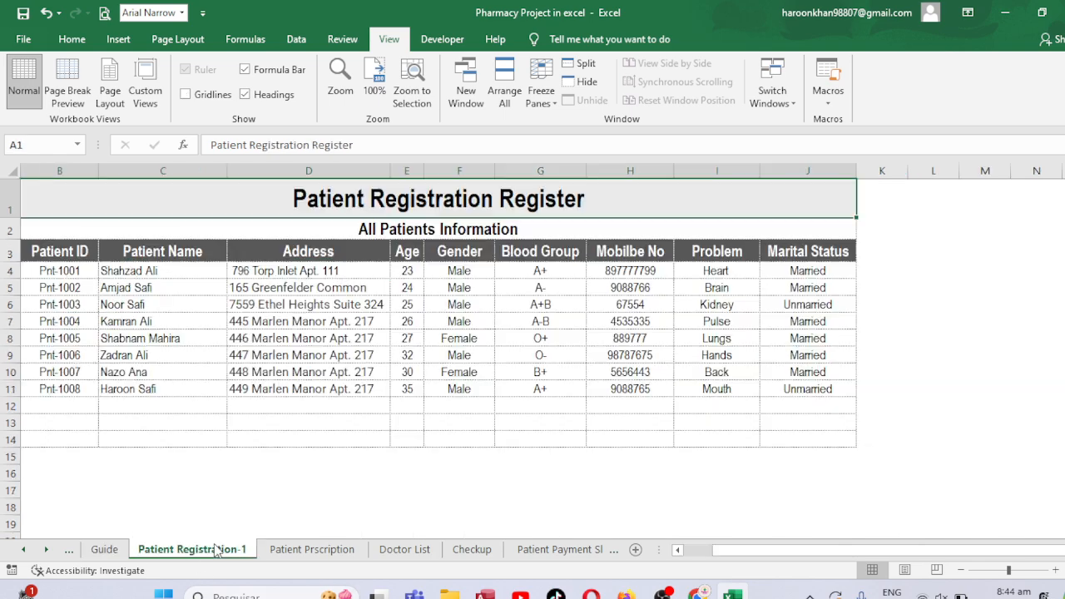
left_click(83, 404)
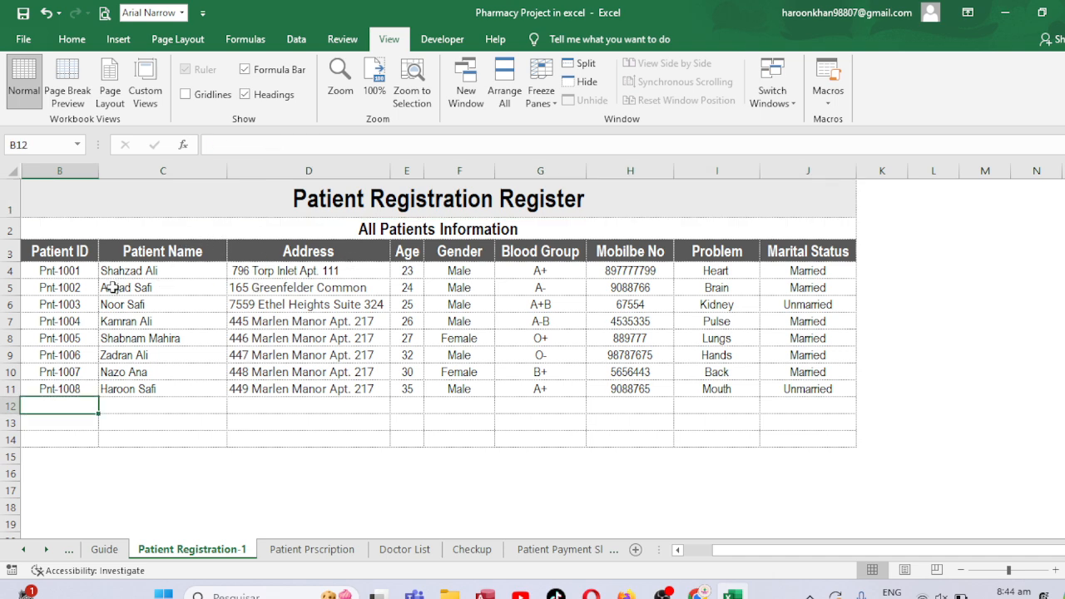
left_click_drag(82, 283, 860, 352)
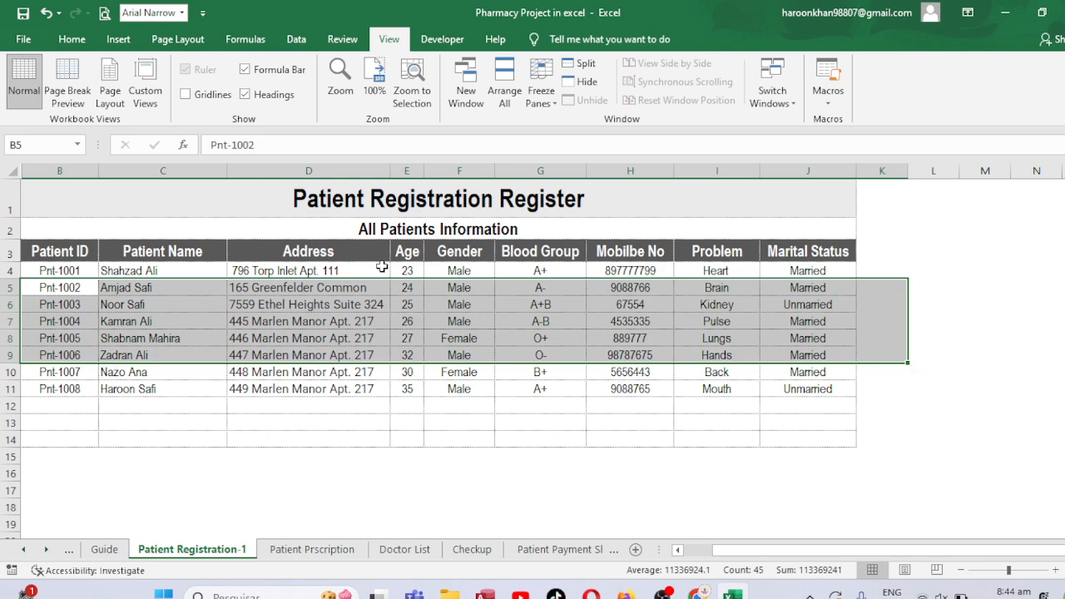
left_click(382, 267)
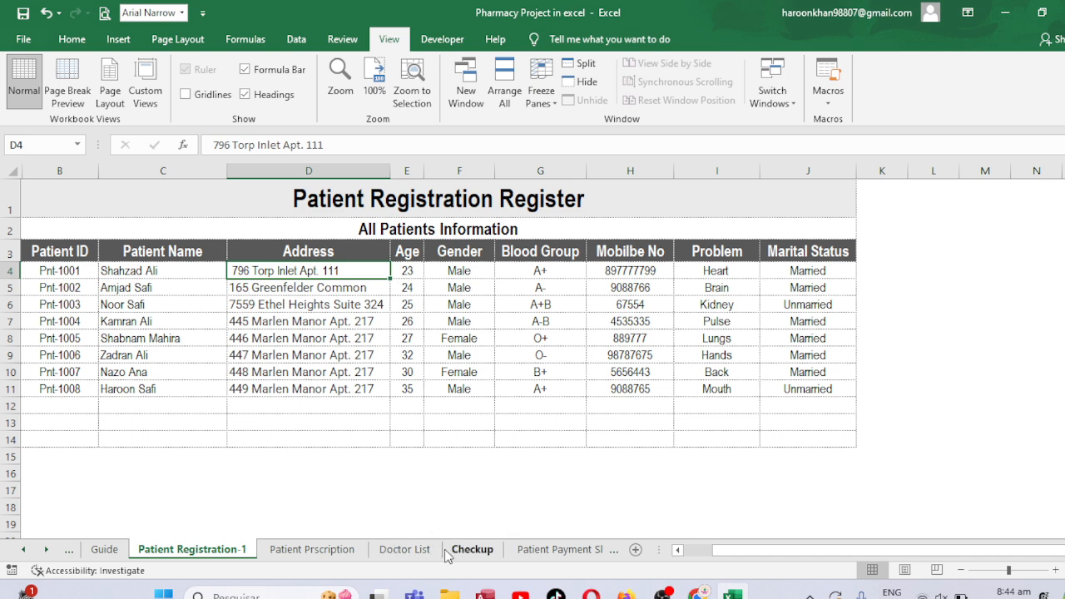
Fill in the doctor's ID and full name in the first row of the Checkup sheet's table
left_click(473, 550)
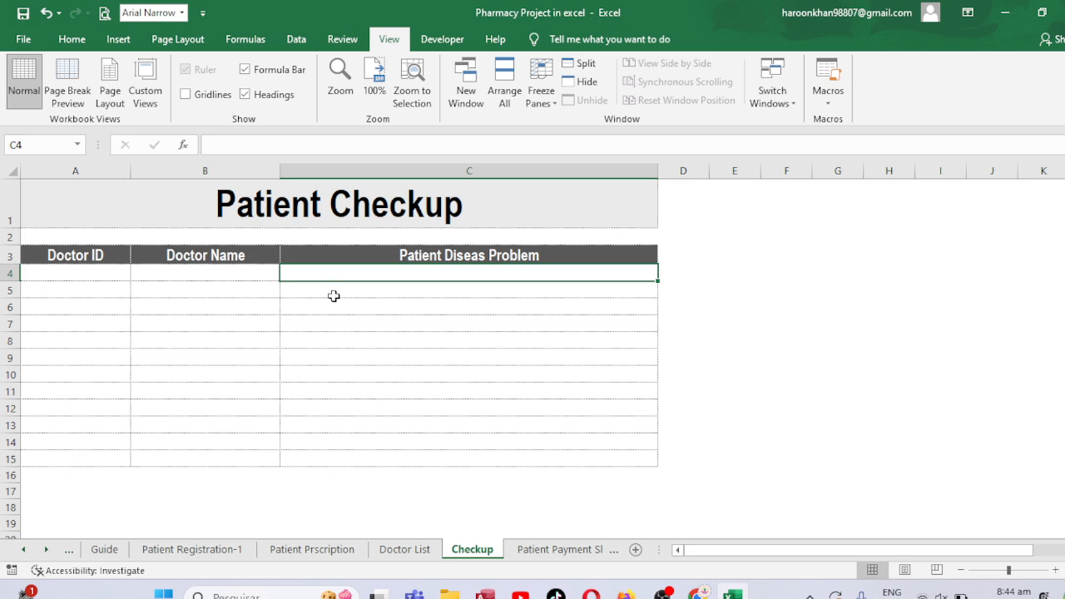
left_click(74, 276)
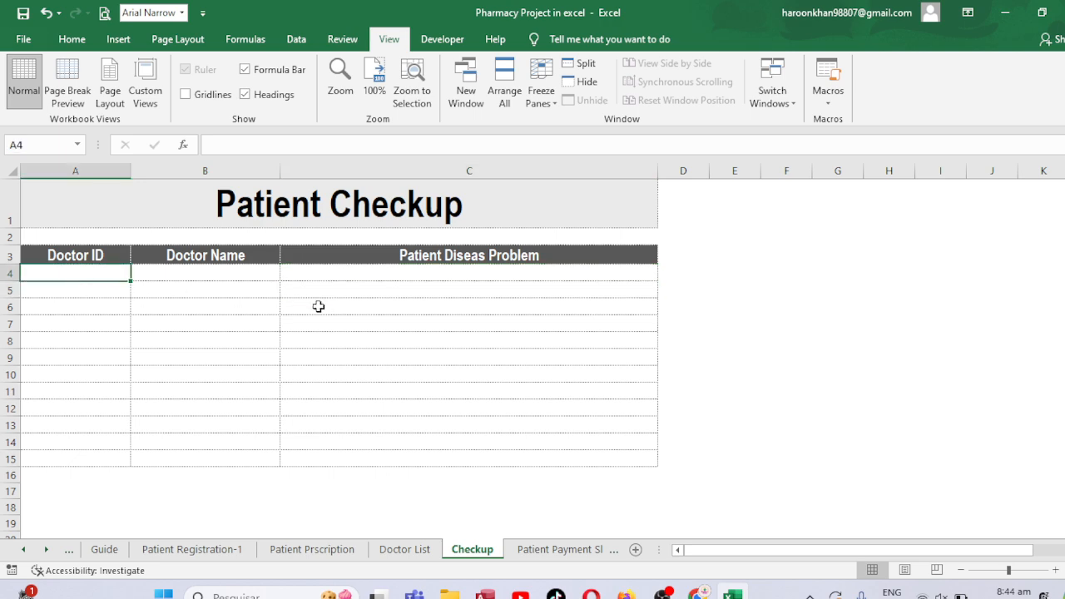
type("1001")
key("Tab")
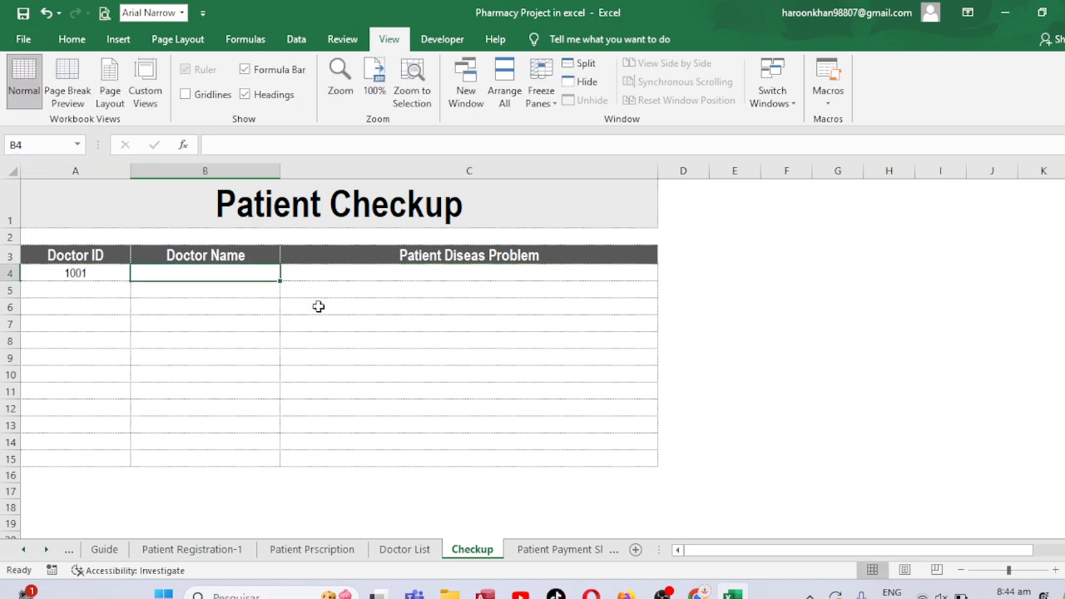
type("D")
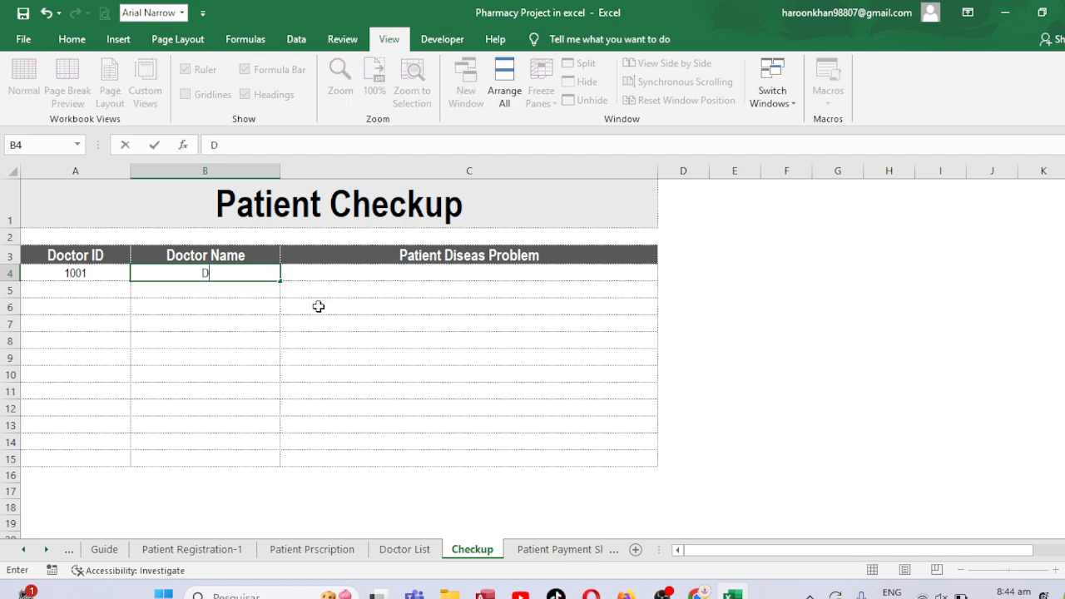
type("r. Mohammad Ali")
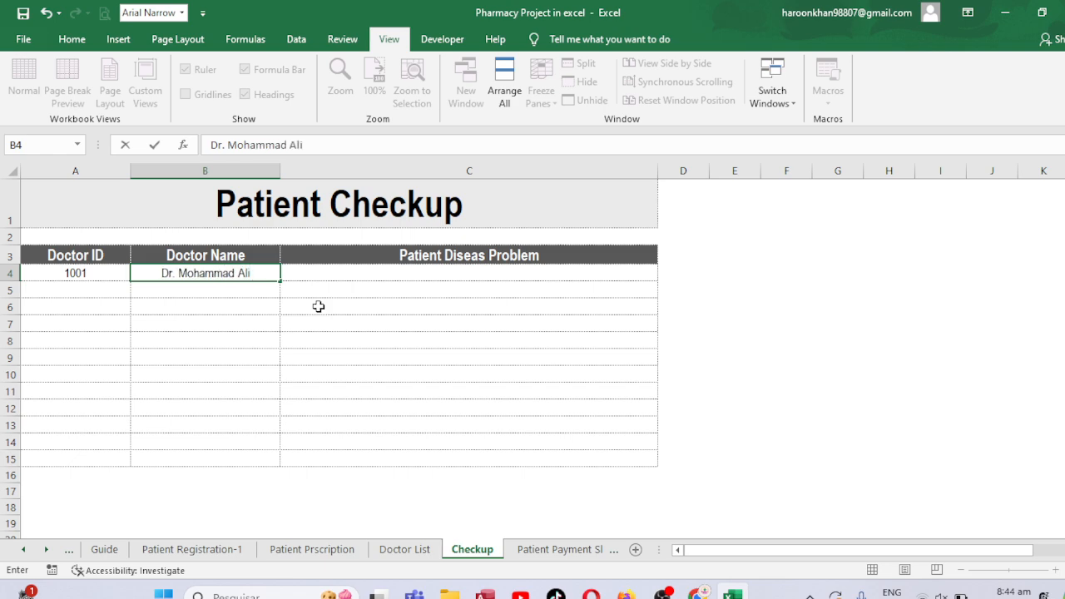
key("Tab")
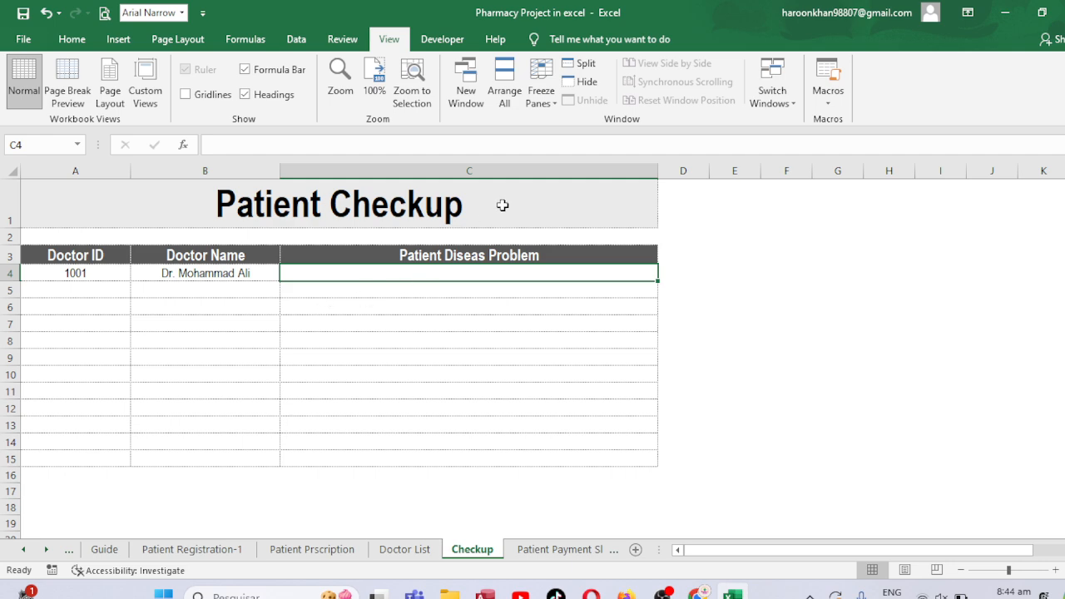
Insert a column before Patient Diseas Problem in the checkup table and head it "Patient Name"
left_click(524, 170)
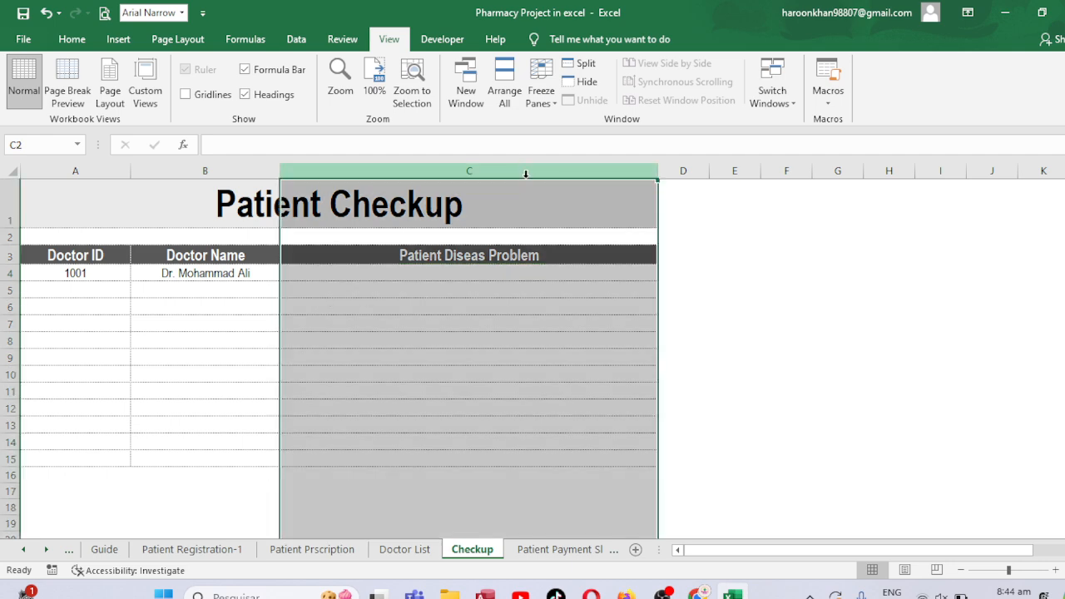
left_click(71, 39)
left_click(814, 80)
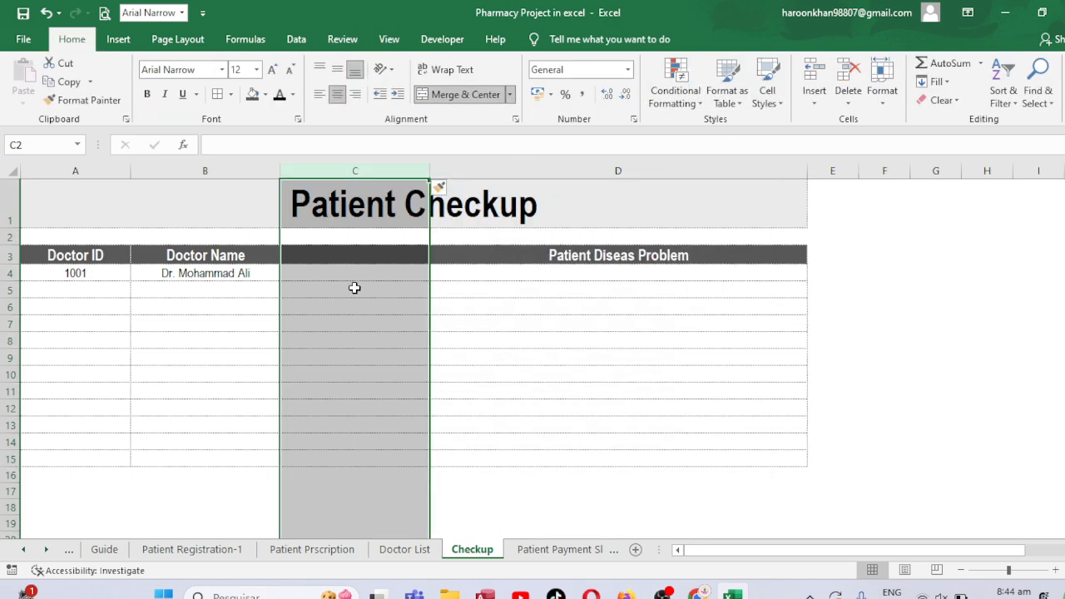
left_click(361, 251)
type("Pa")
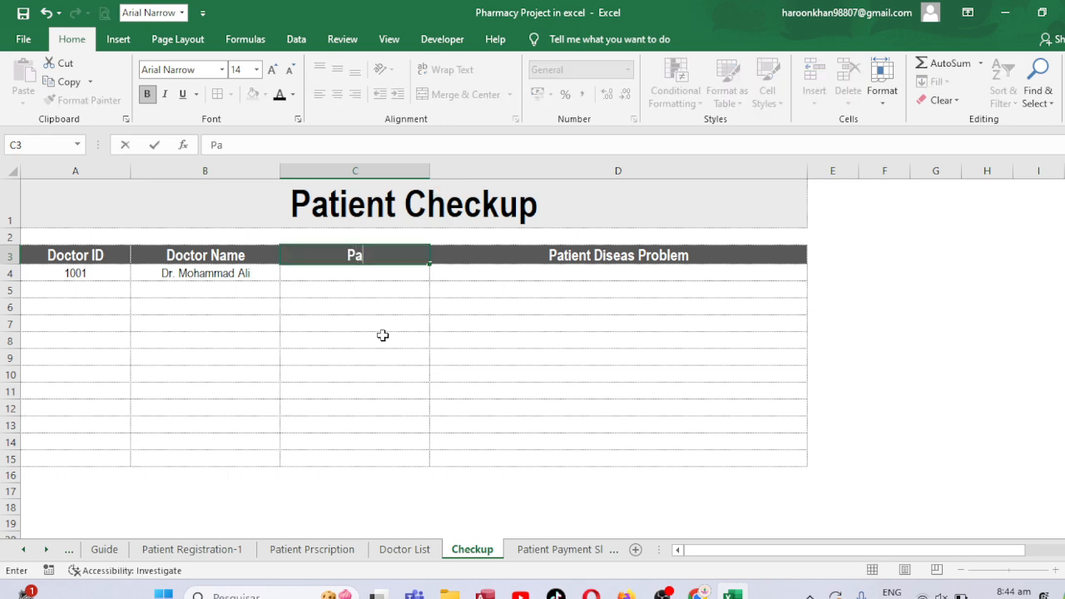
type("tient Na")
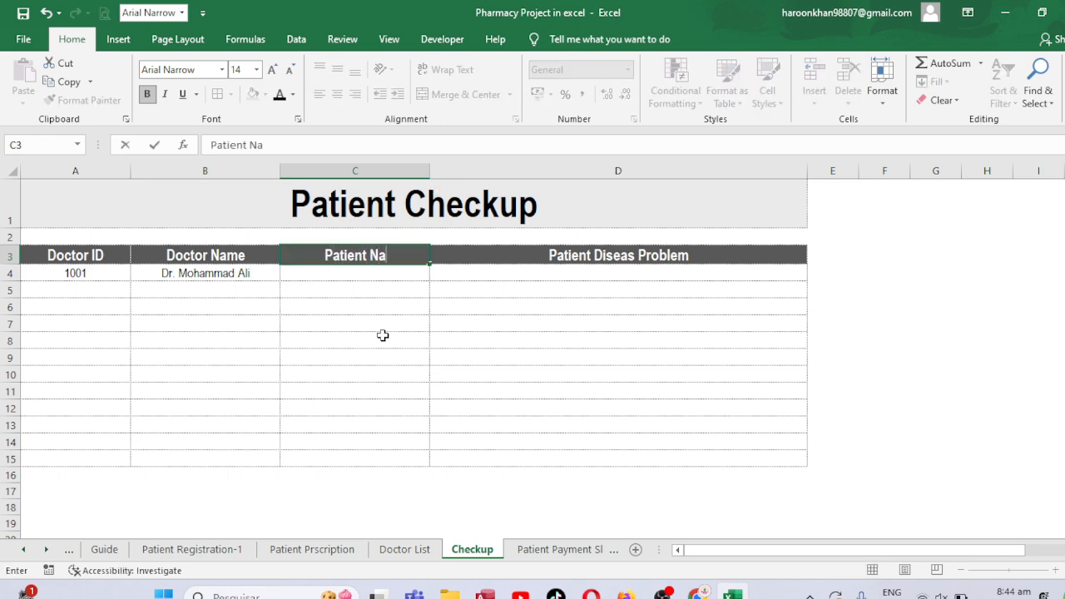
type("me")
key("Tab")
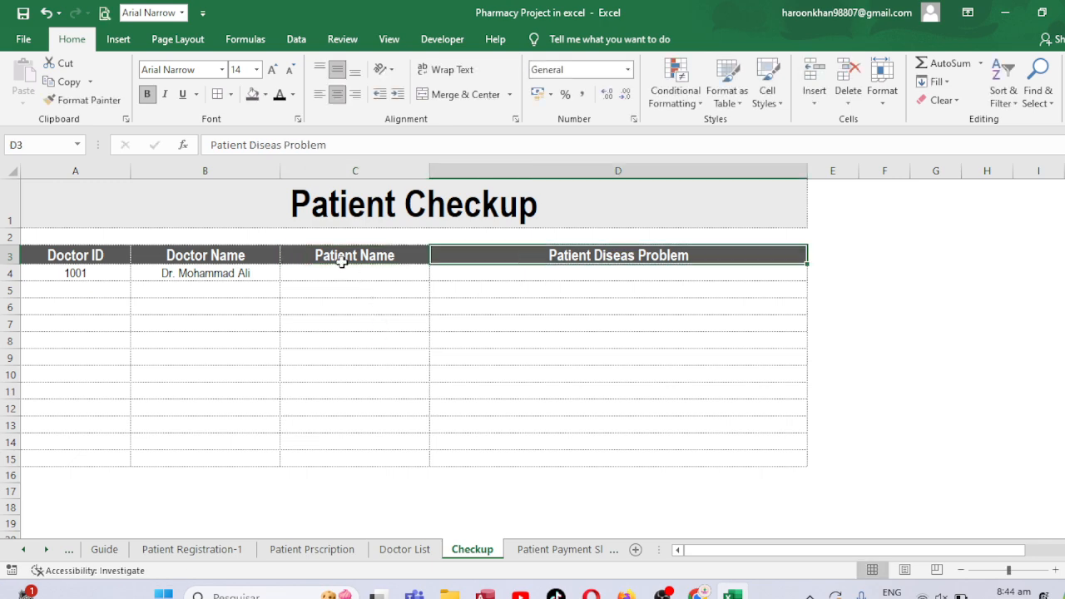
Complete row 4 of the checkup table with the patient's full name and the disease problem "Kidney"
left_click(341, 261)
left_click(336, 275)
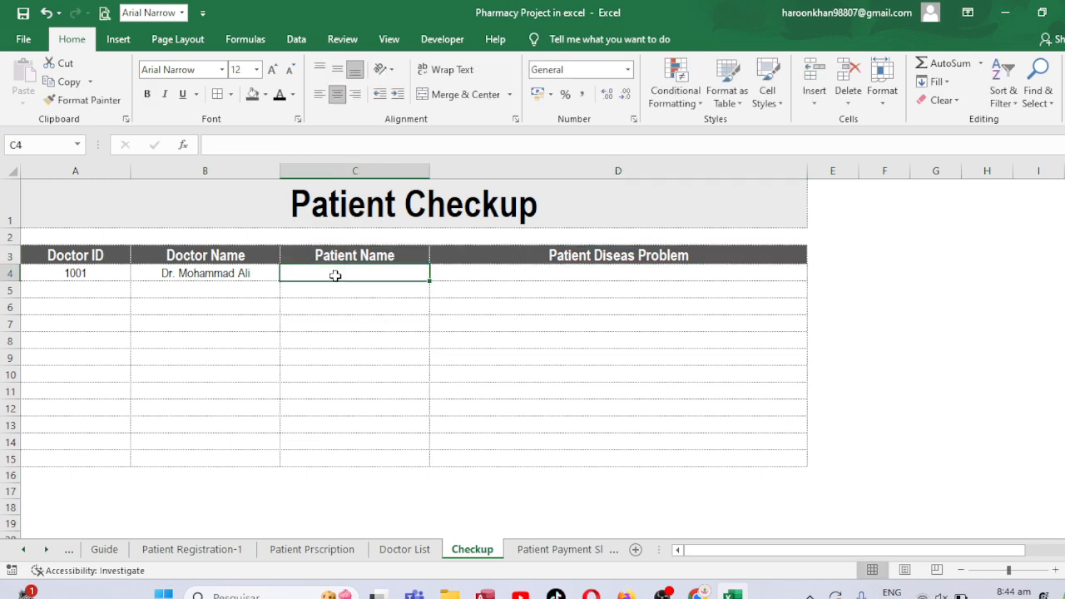
type("M")
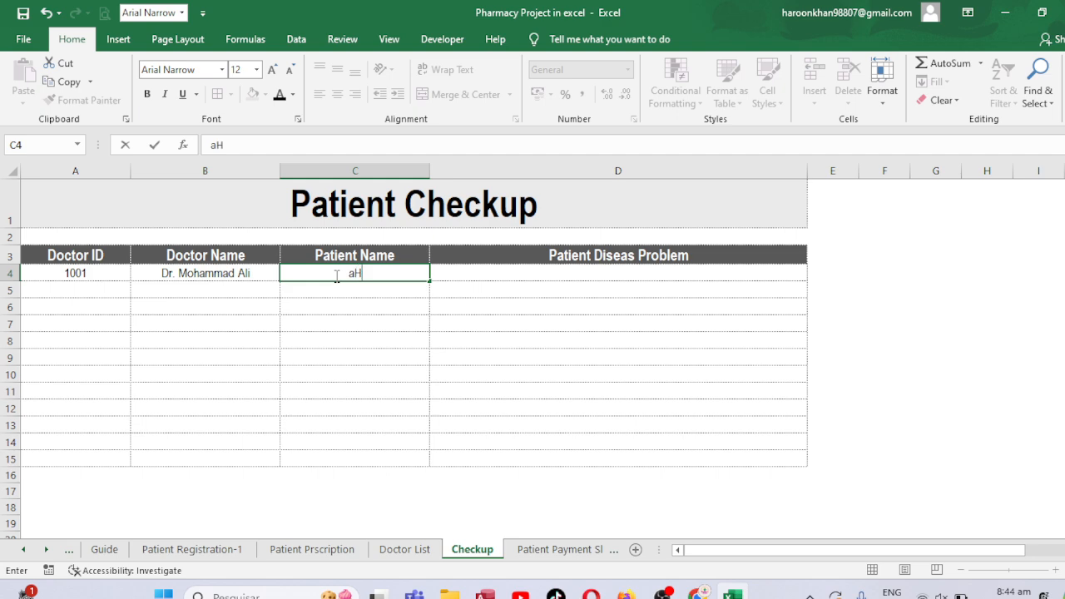
type("hmad Ali")
key("Tab")
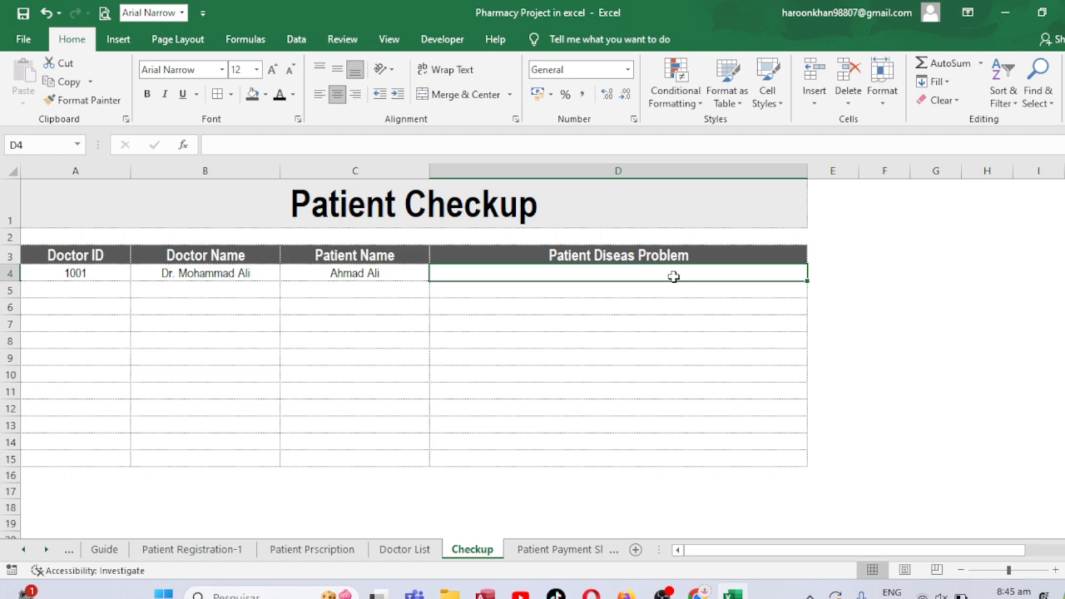
type("h")
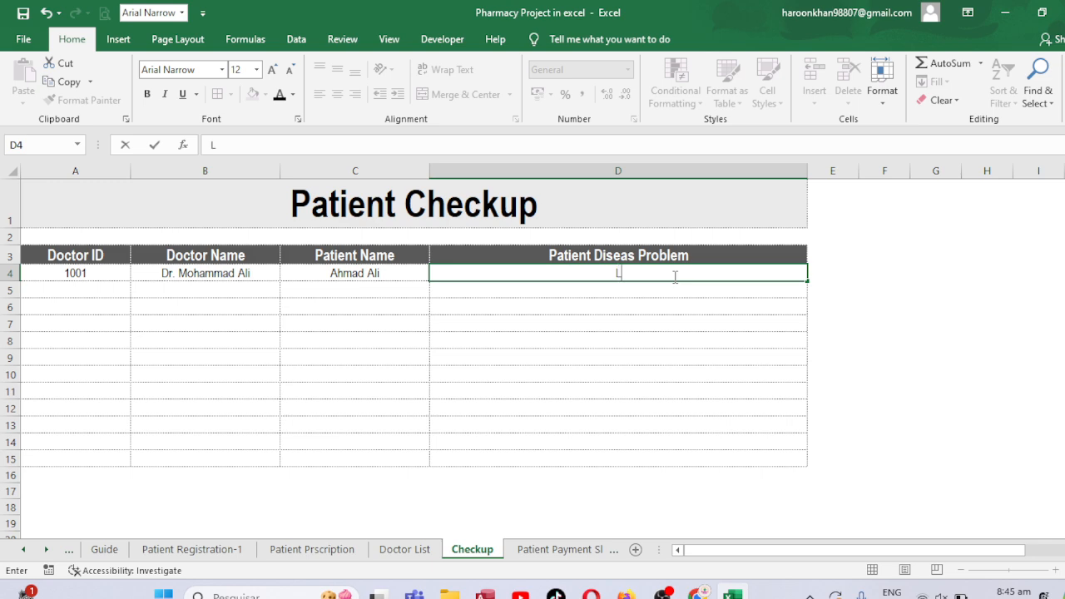
type("idney")
left_click(674, 277)
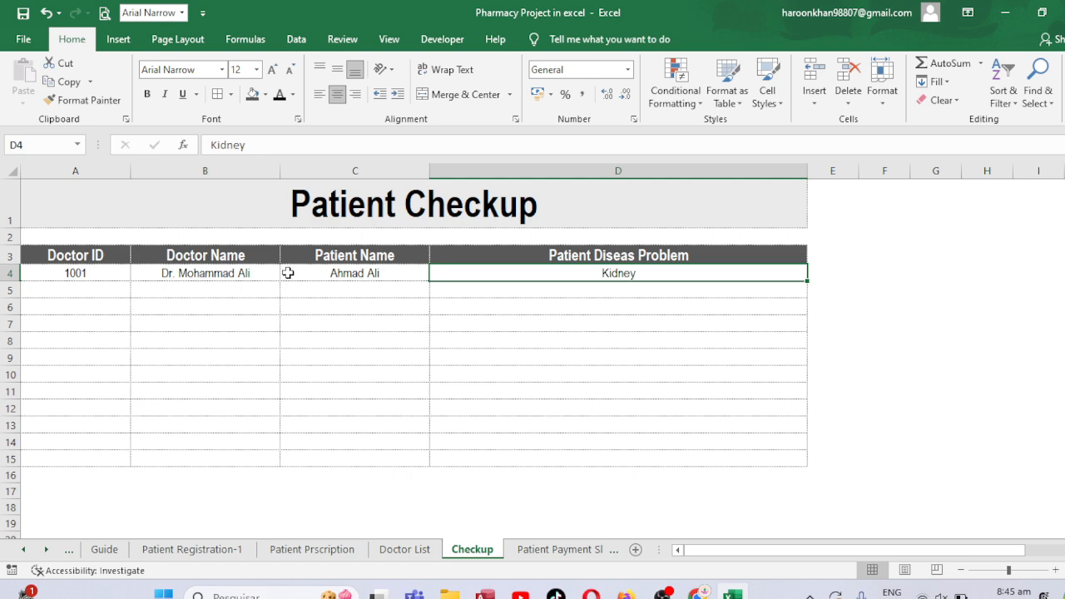
left_click(342, 274)
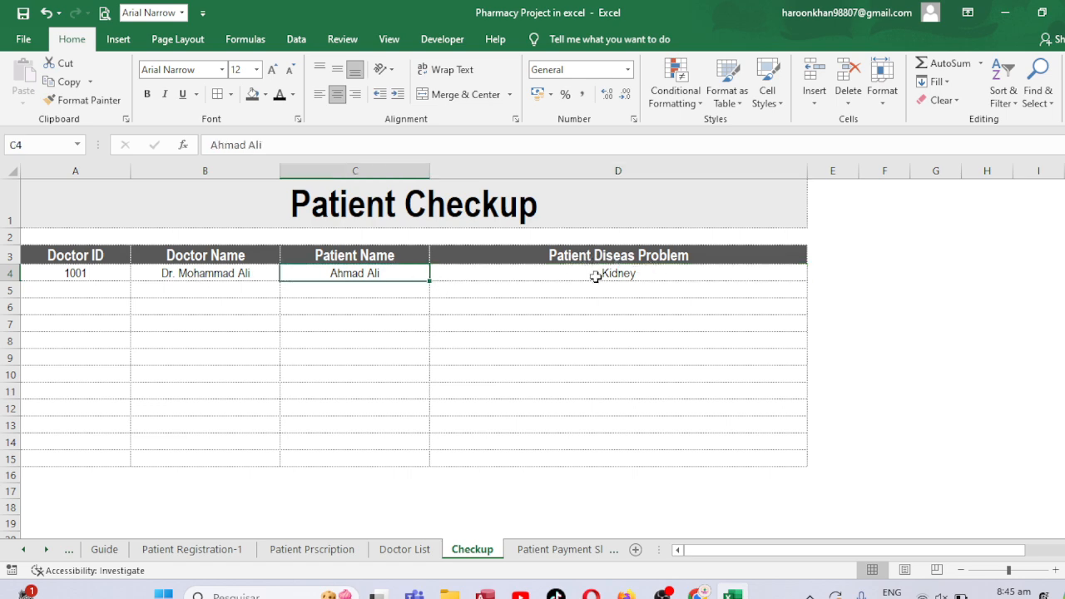
left_click(609, 274)
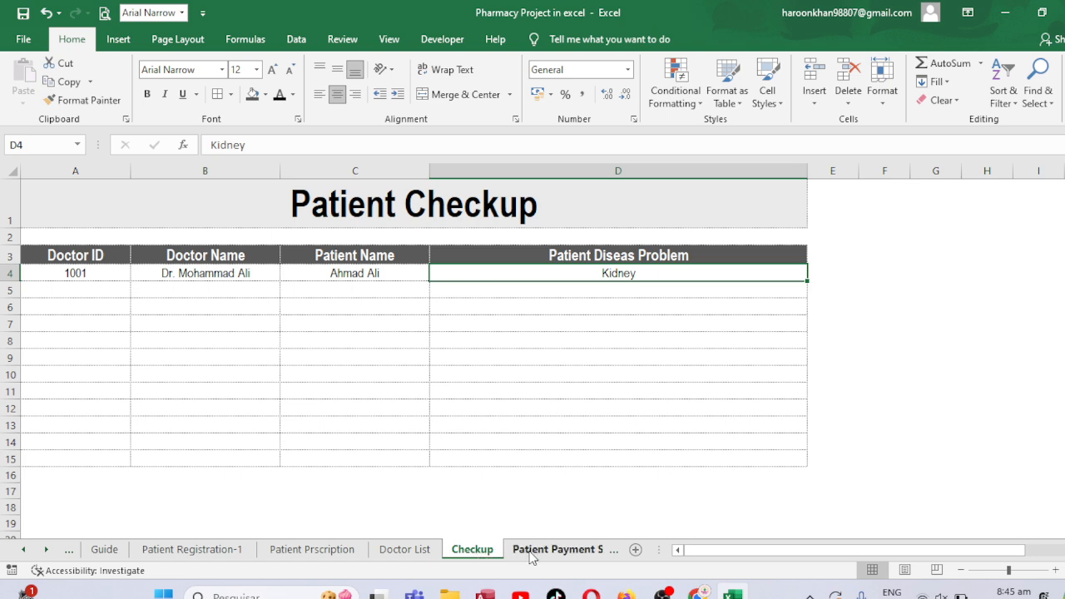
Check the Patient Prscription sheet in an enlarged print preview and return to the sheet without printing
left_click(315, 552)
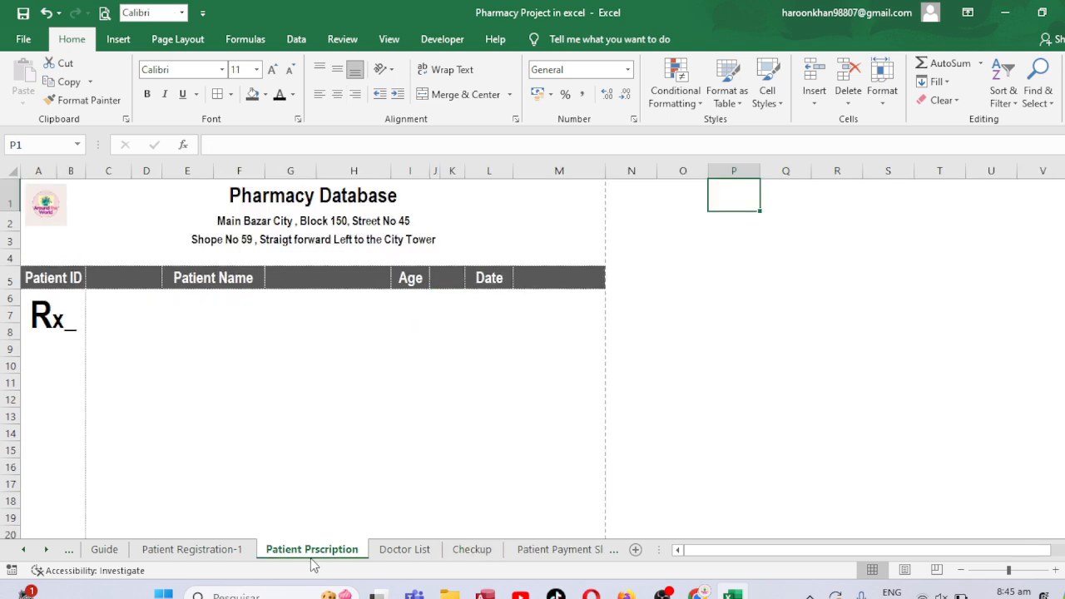
key("ctrl+p")
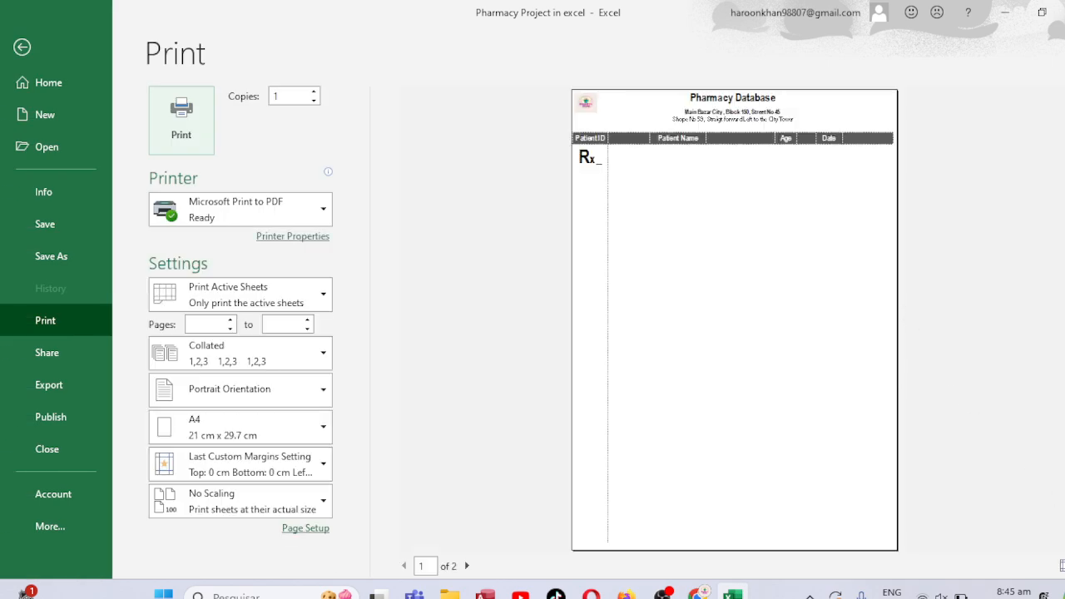
left_click(1064, 565)
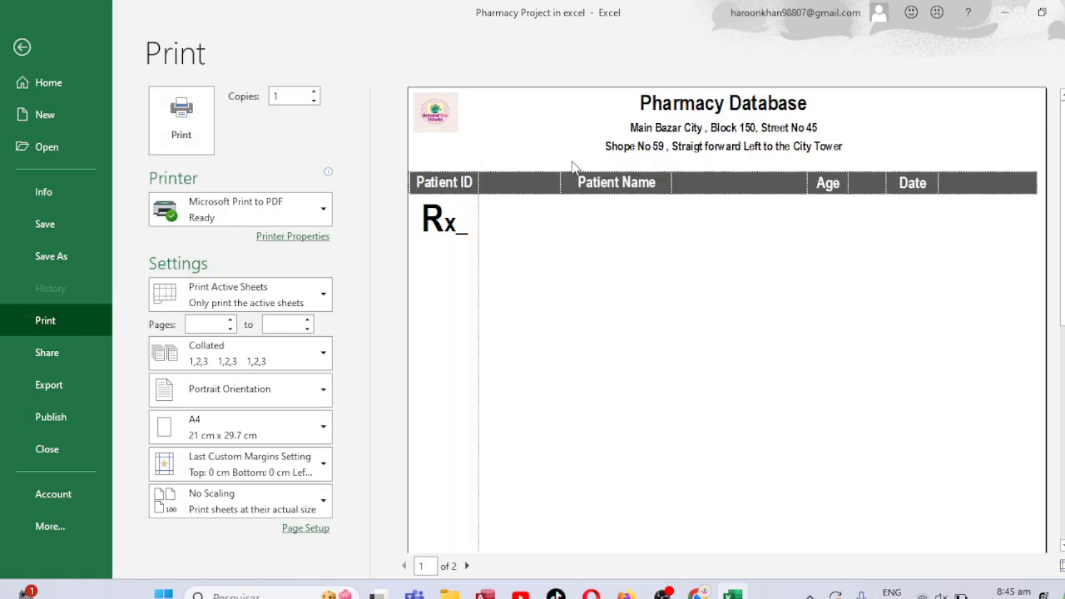
left_click(22, 49)
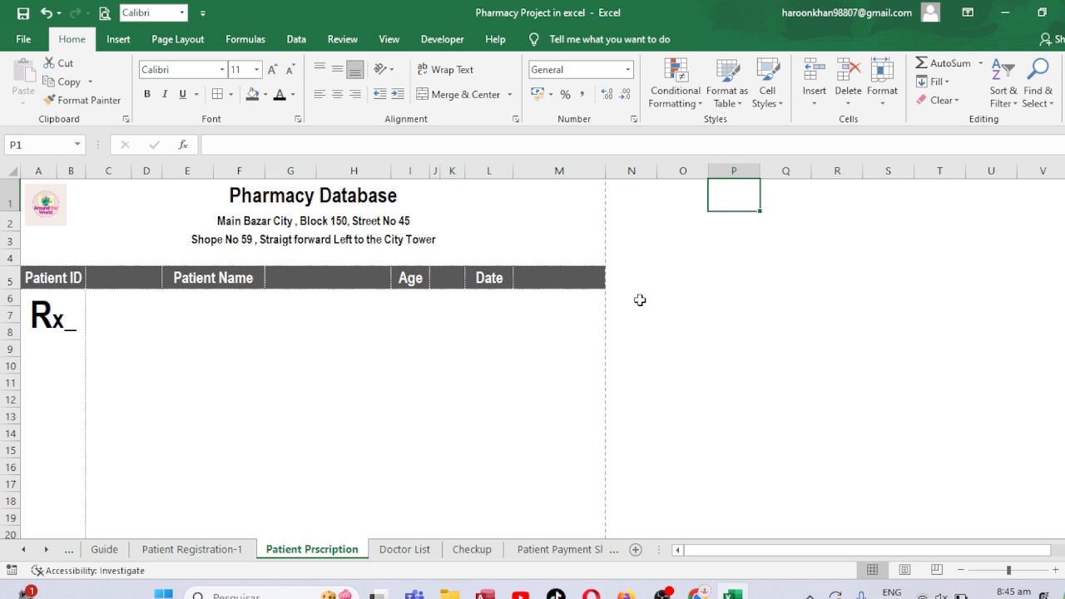
left_click(369, 301)
left_click(734, 193)
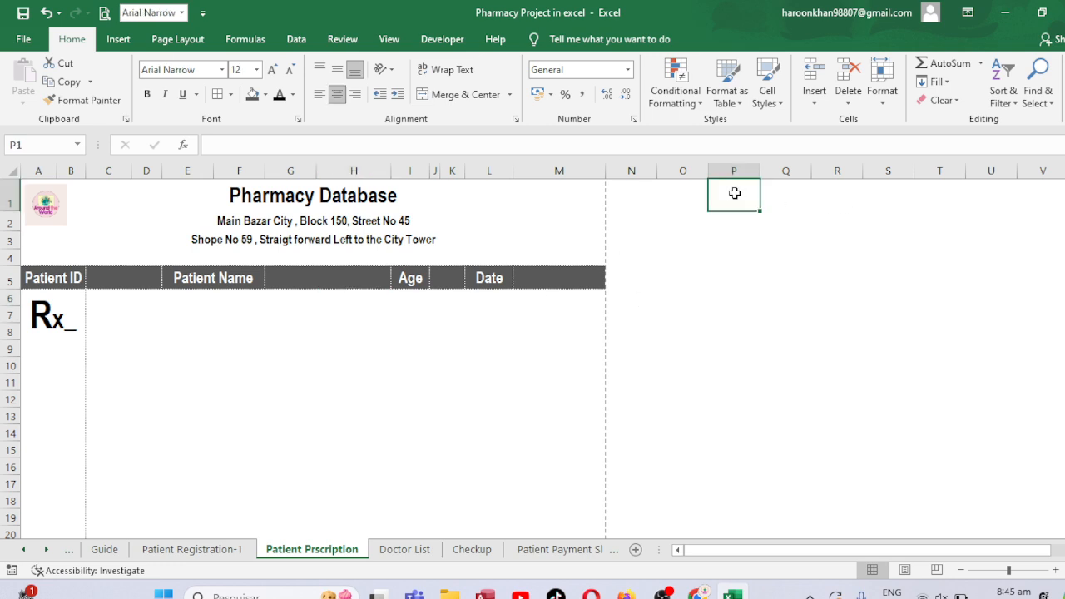
left_click(789, 218)
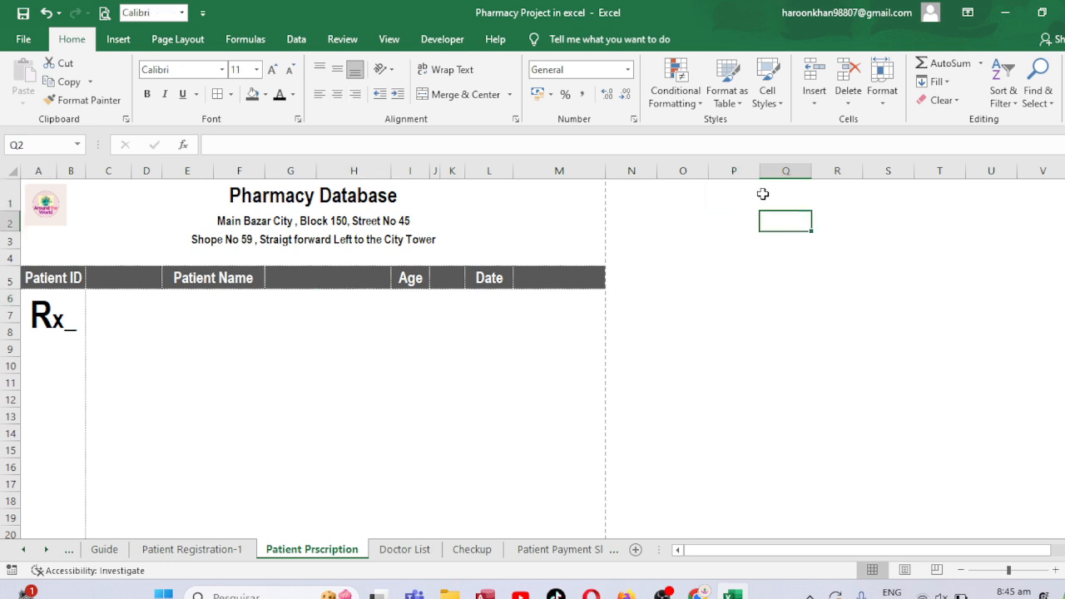
Merge and center cells O1:S1 beside the prescription form and fill them with dark grey
left_click(713, 195)
left_click(695, 197)
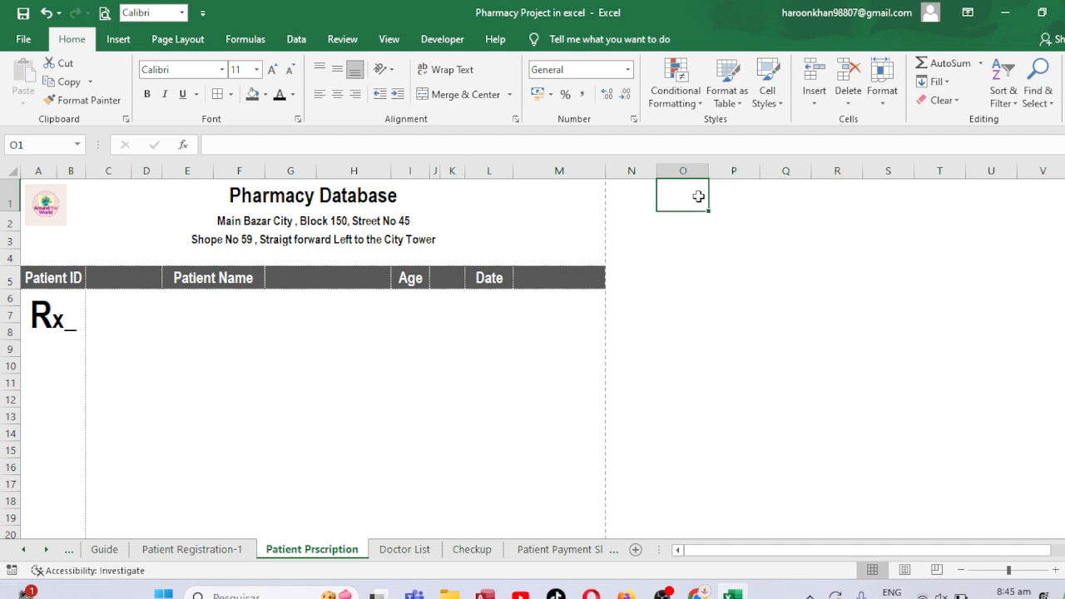
left_click_drag(698, 197, 870, 200)
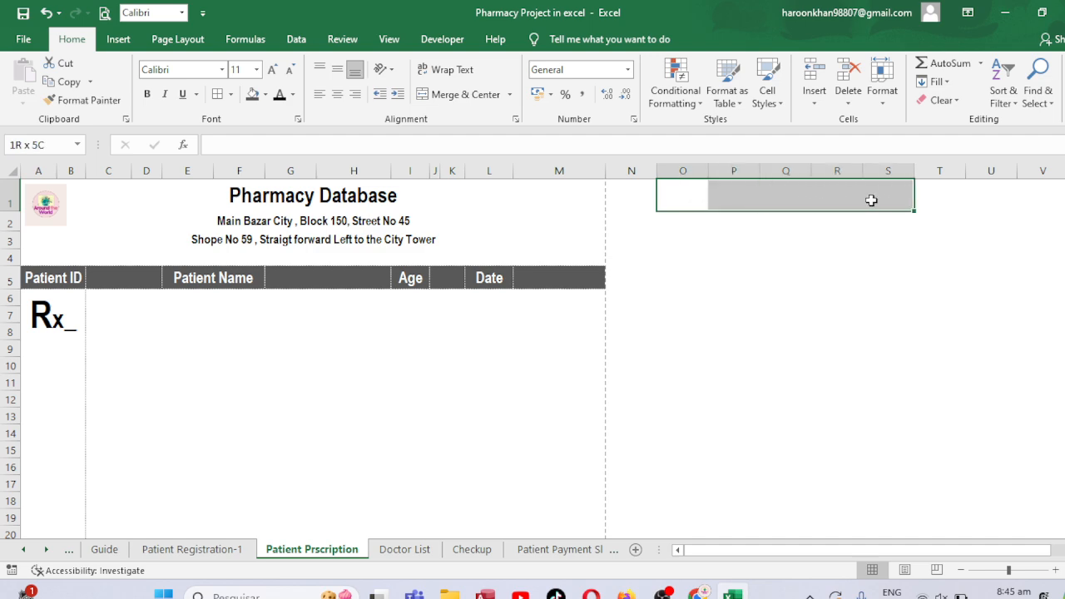
left_click(465, 94)
left_click(252, 94)
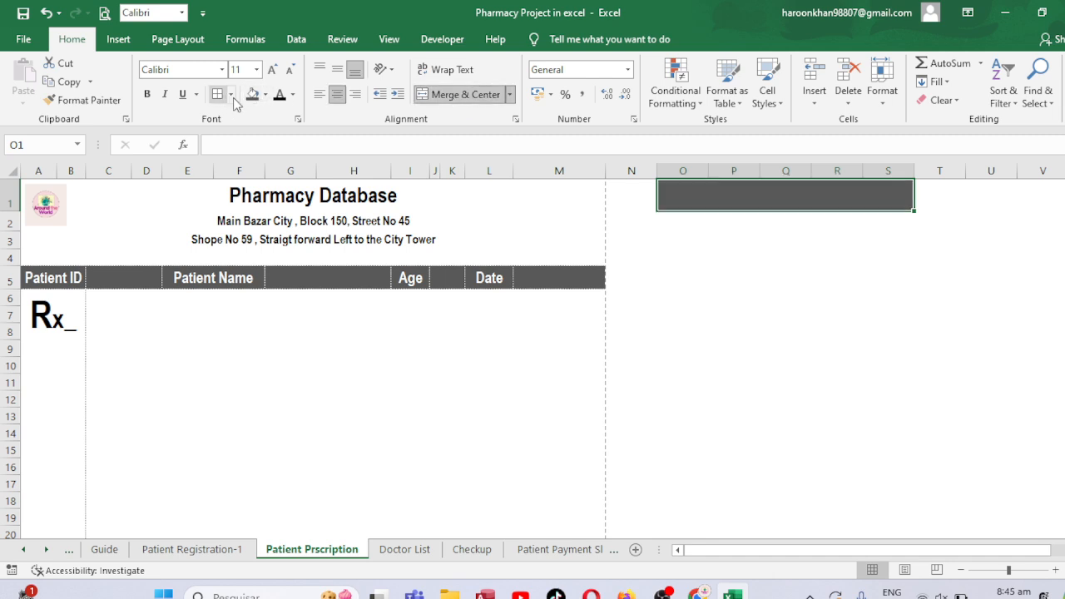
Enter the heading "Select Patinet Name" in the merged grey cell and center it vertically
type("S")
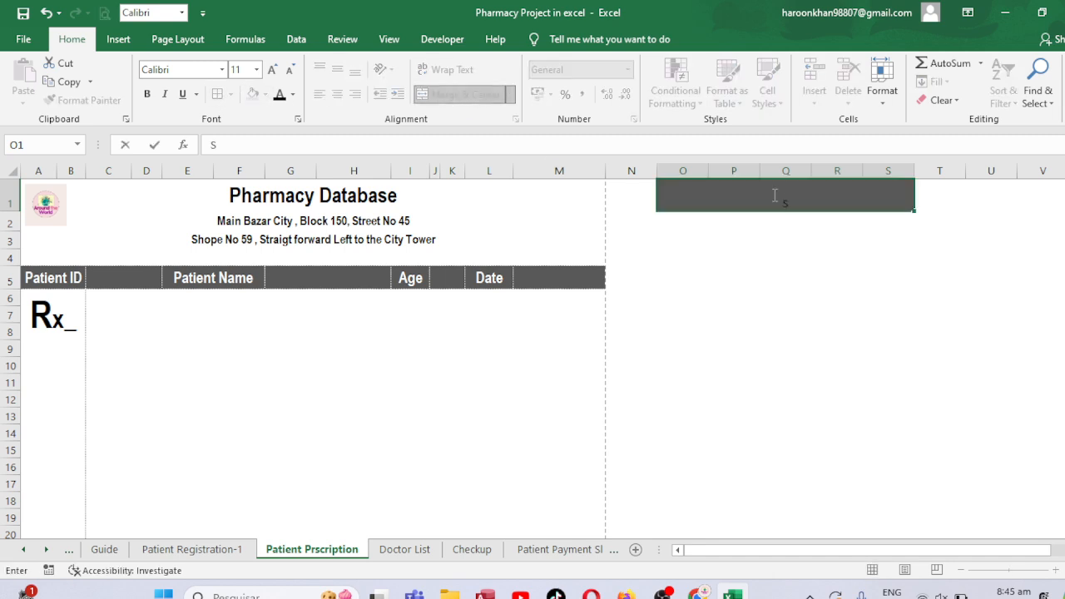
type("elect Patinet Name")
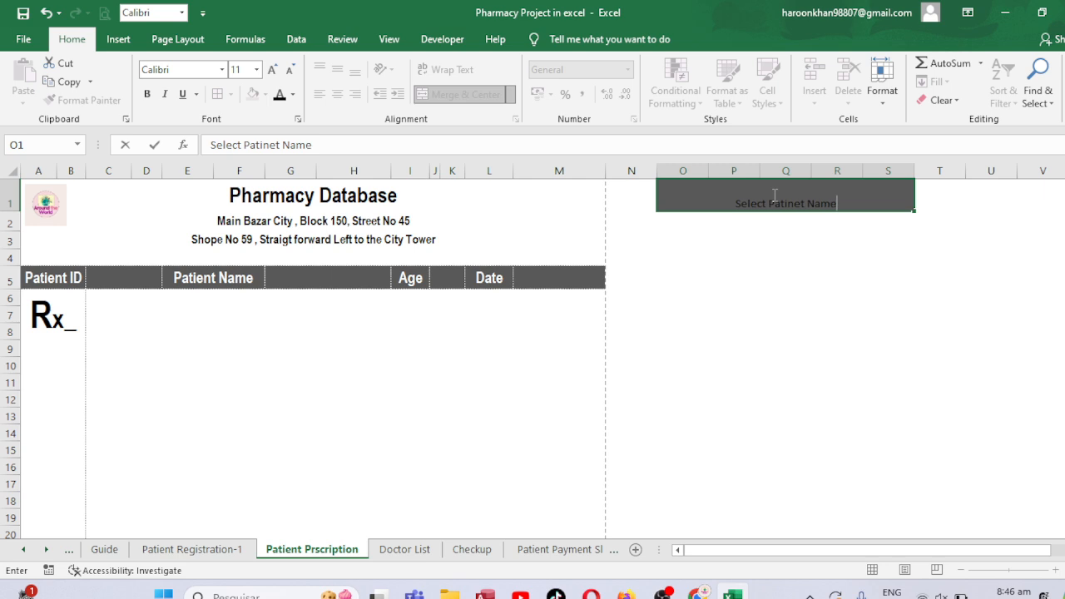
key("Return")
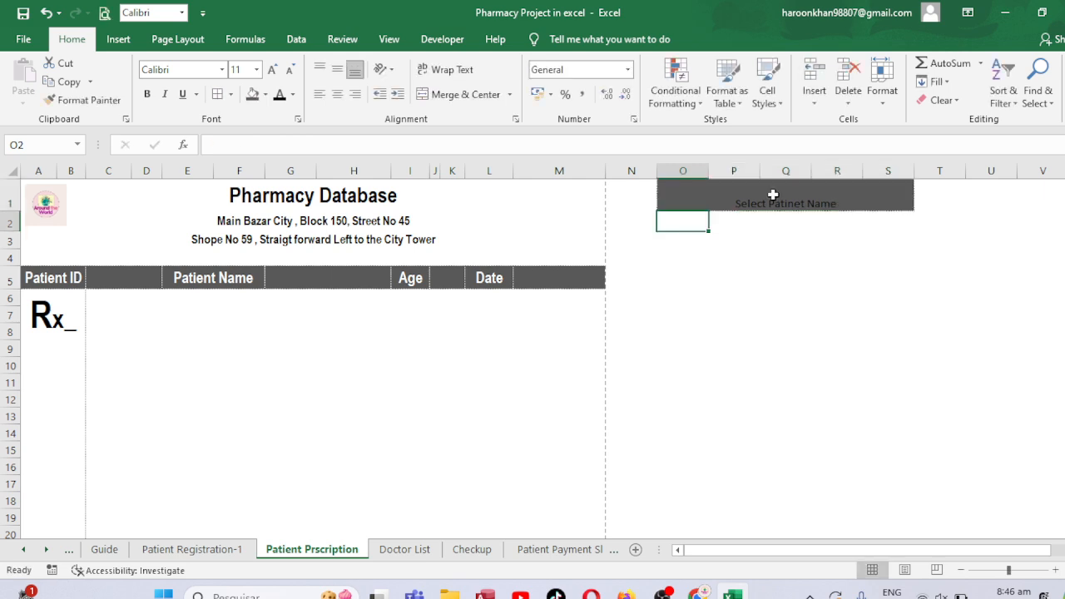
left_click(773, 195)
left_click(337, 69)
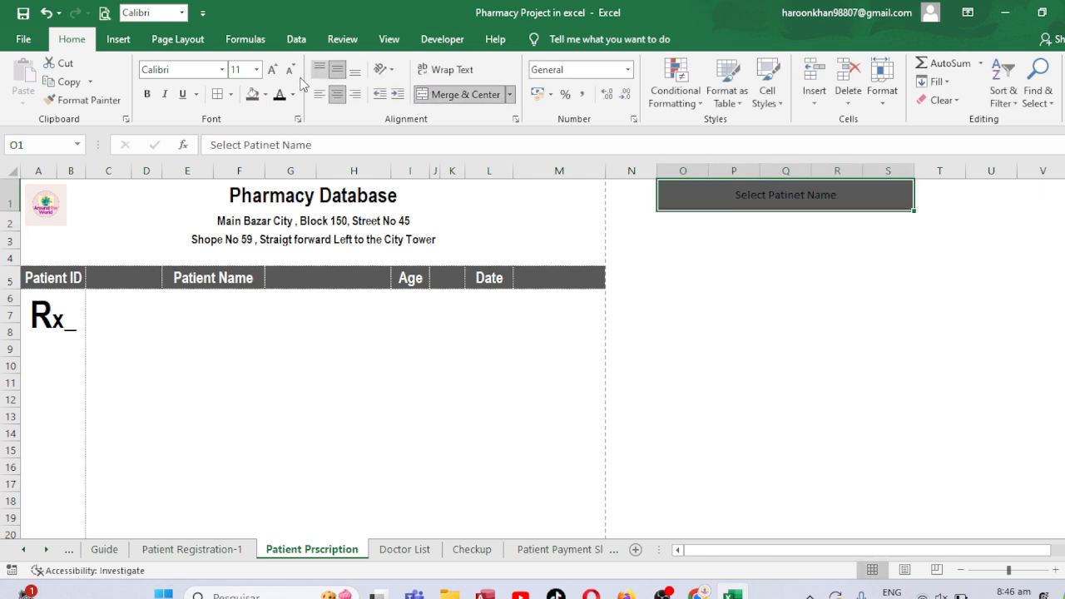
Format the "Select Patinet Name" heading as bold white text at size 16
left_click(272, 69)
left_click(272, 69)
left_click(272, 69)
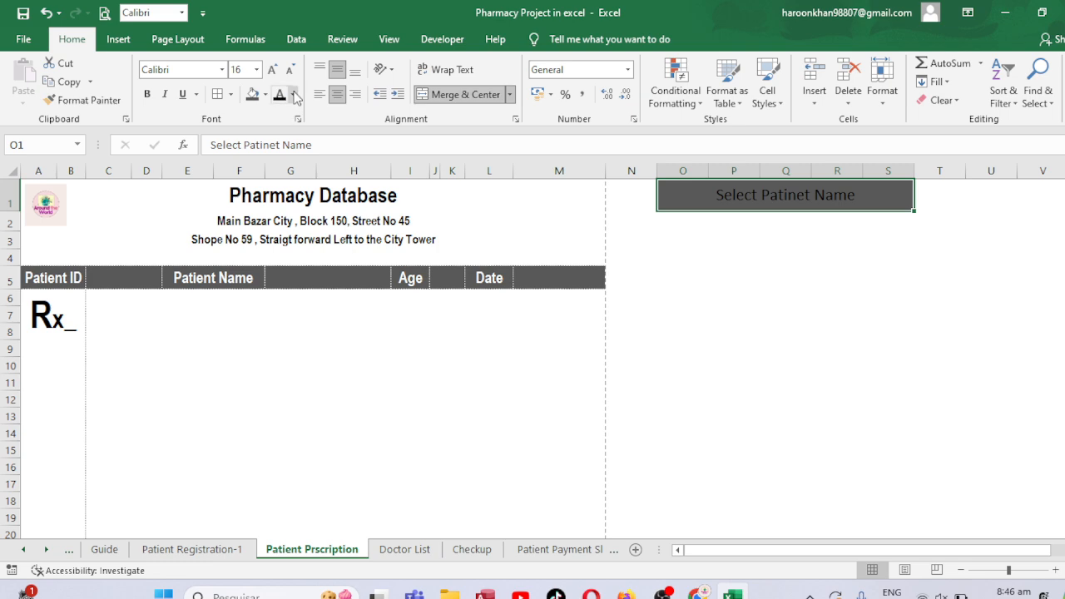
left_click(295, 97)
left_click(288, 150)
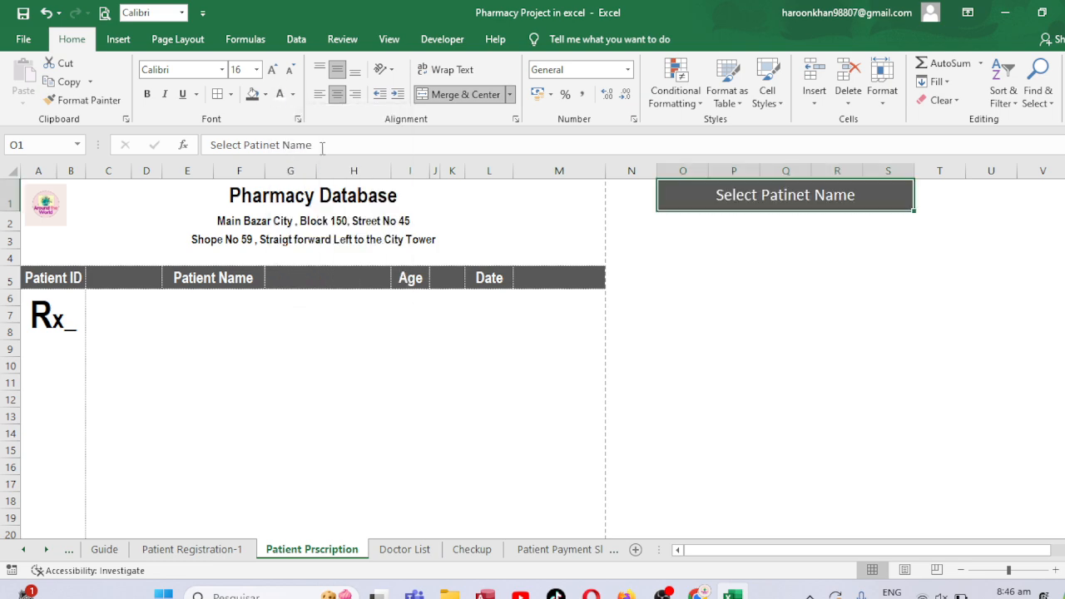
left_click(147, 94)
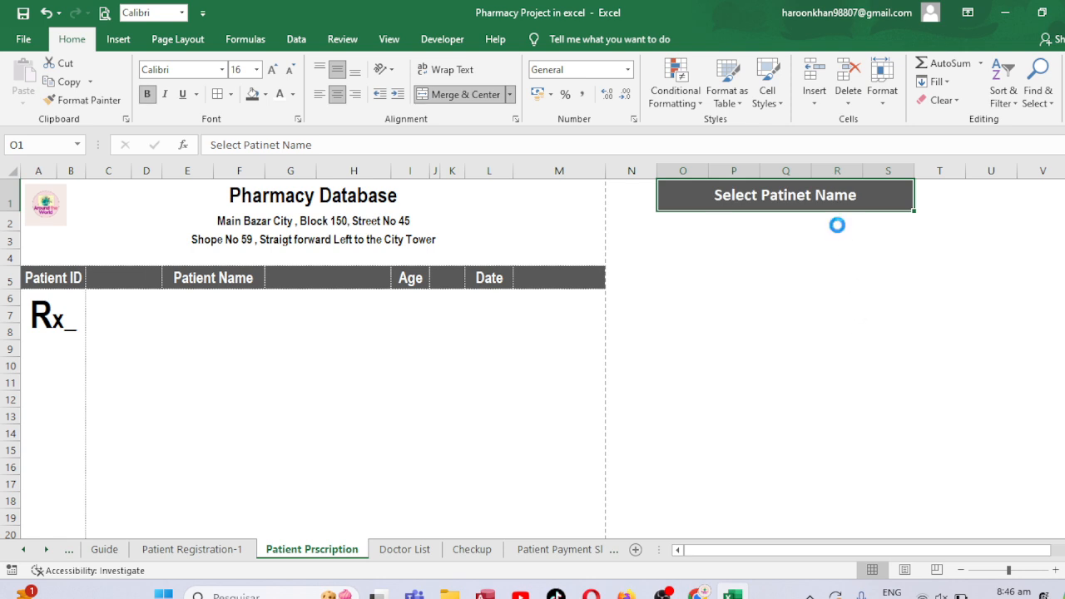
Merge and center cells O2:S2 beneath the heading and give the merged cell thin borders
left_click_drag(690, 223, 874, 221)
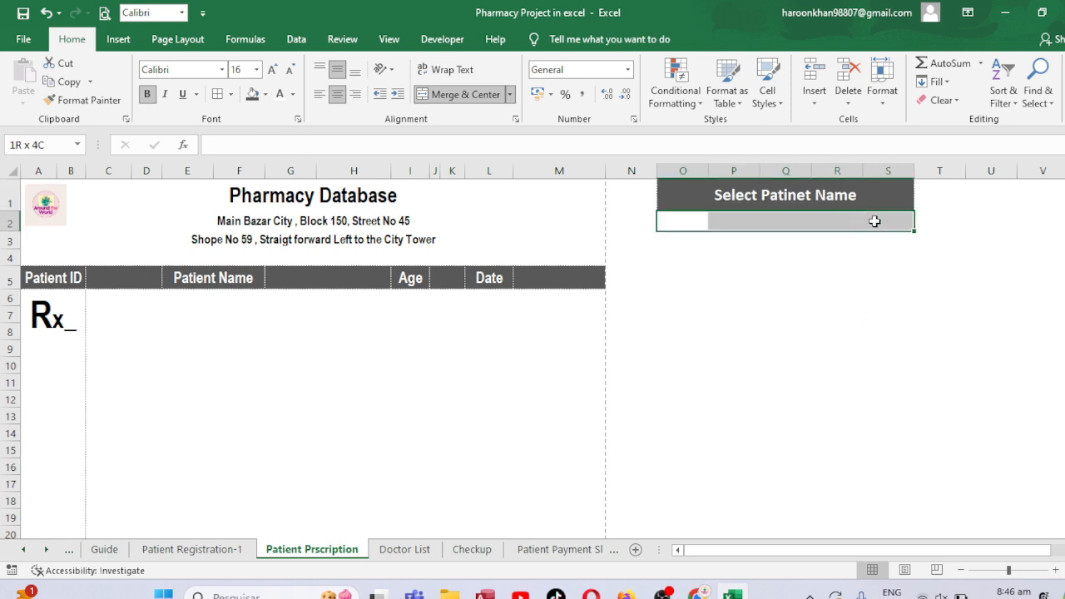
left_click(464, 95)
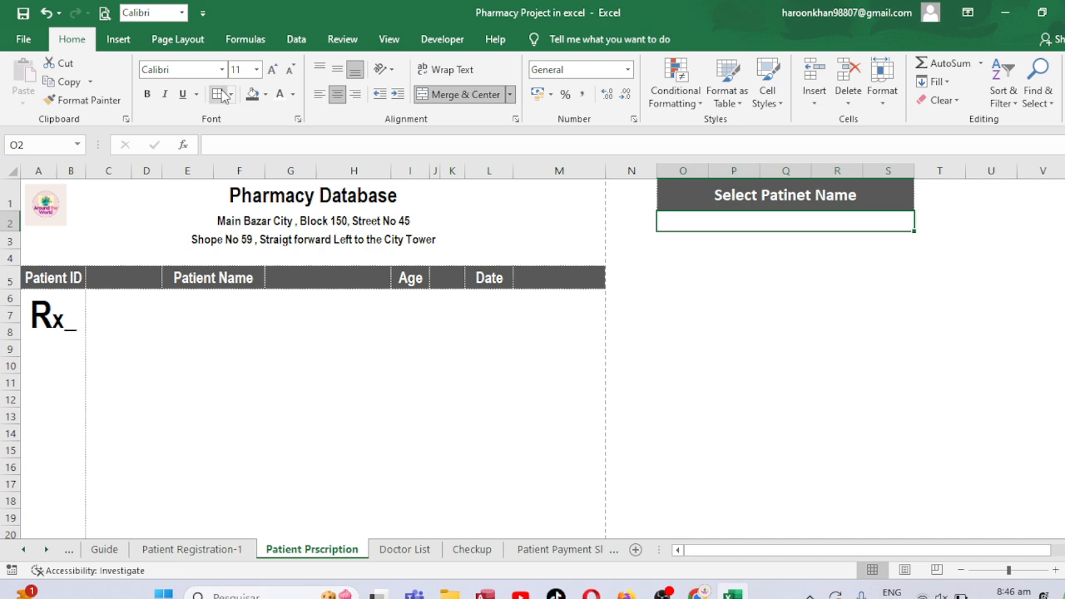
left_click(292, 94)
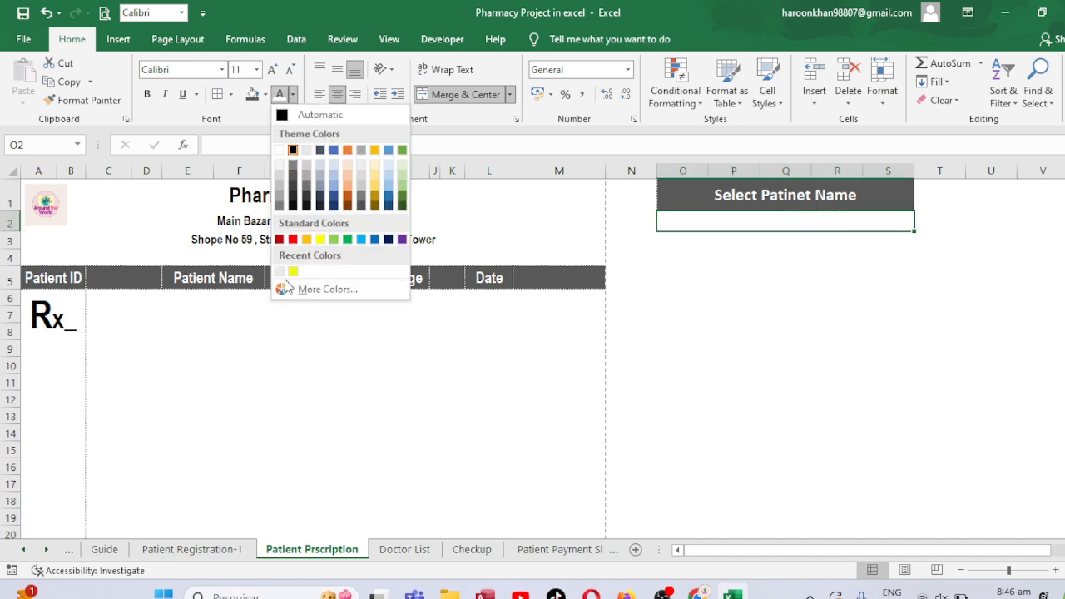
left_click(627, 238)
left_click(784, 312)
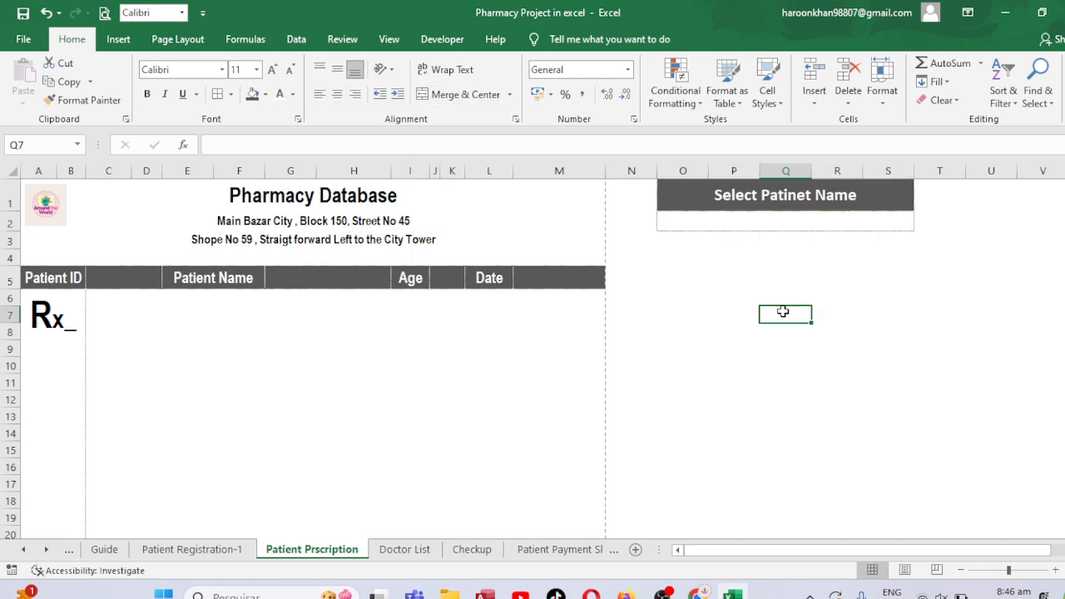
left_click(102, 306)
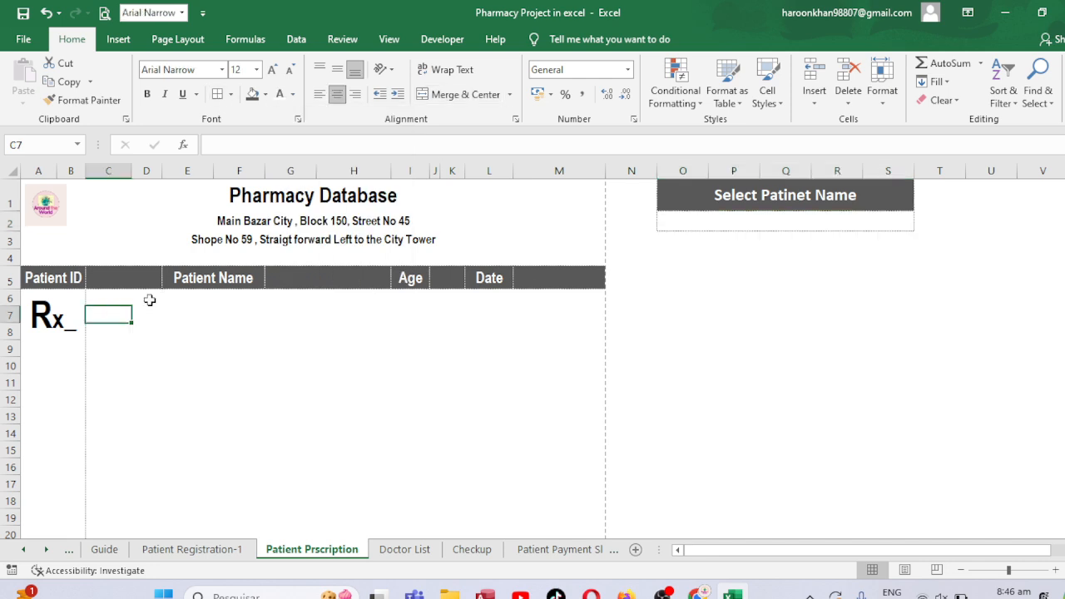
left_click(64, 301)
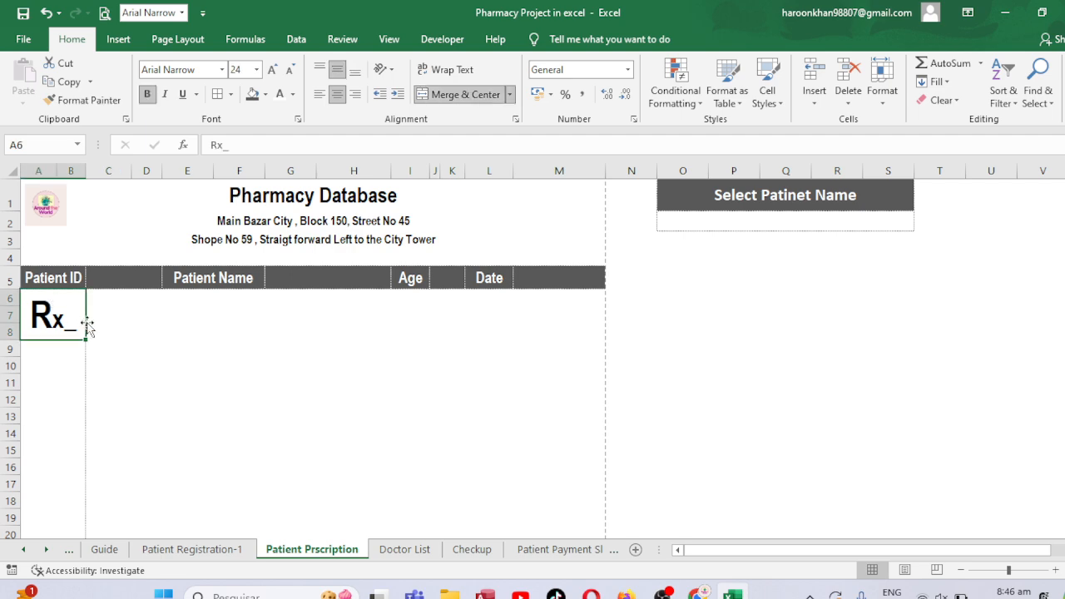
left_click(125, 306)
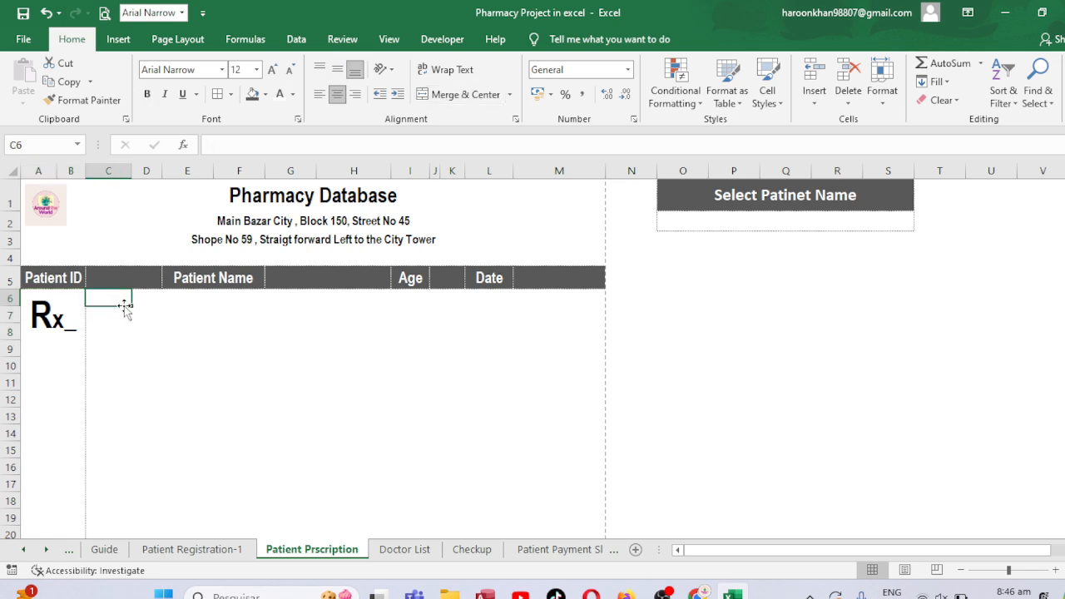
Insert a new column before the Doctor ID column on the Checkup sheet
left_click(428, 553)
left_click(459, 556)
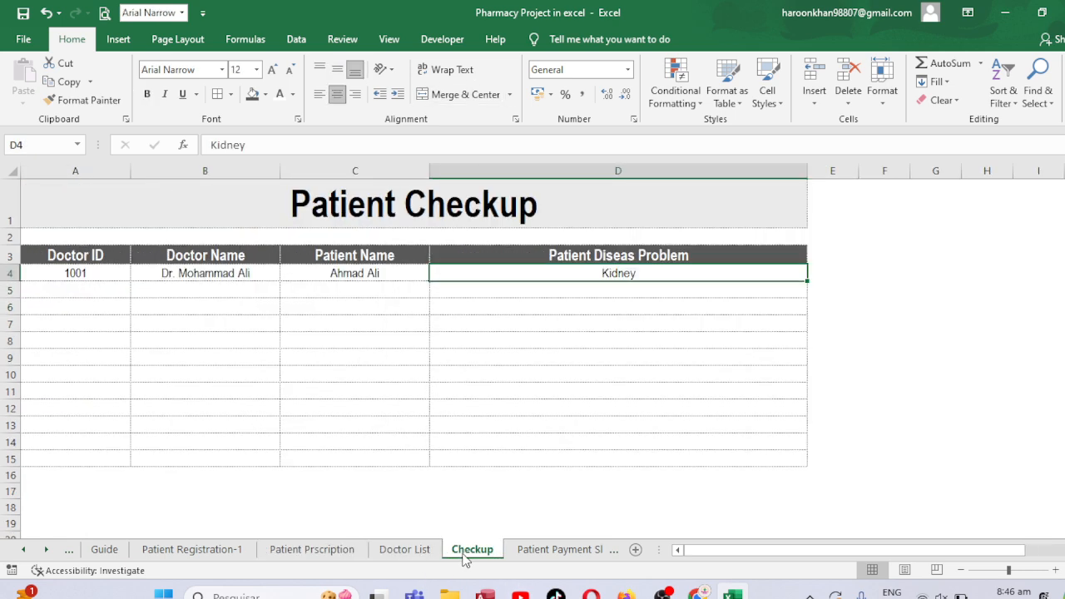
left_click(75, 170)
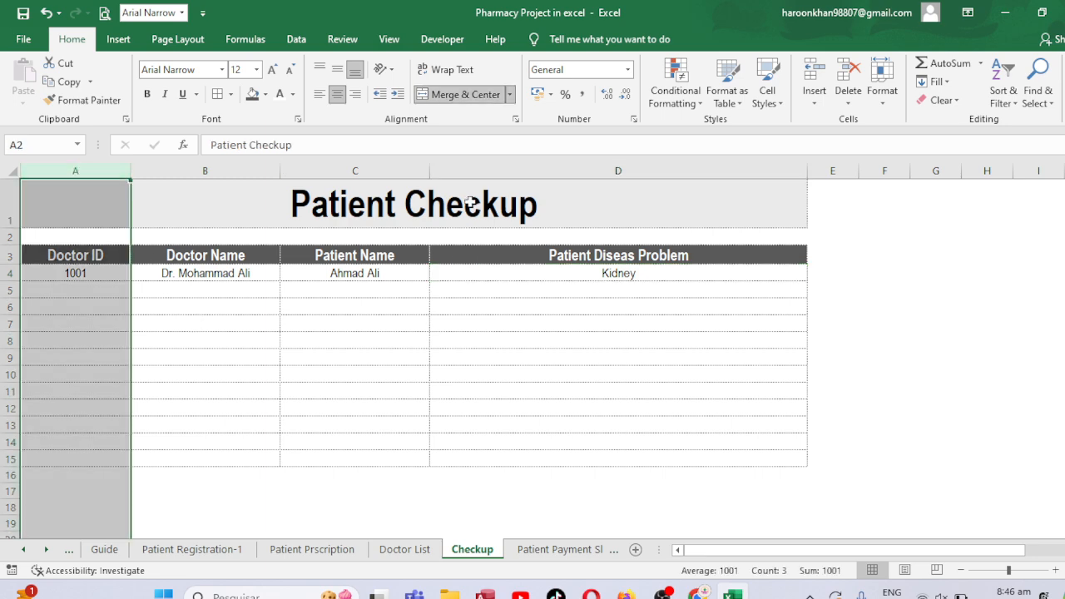
left_click(820, 77)
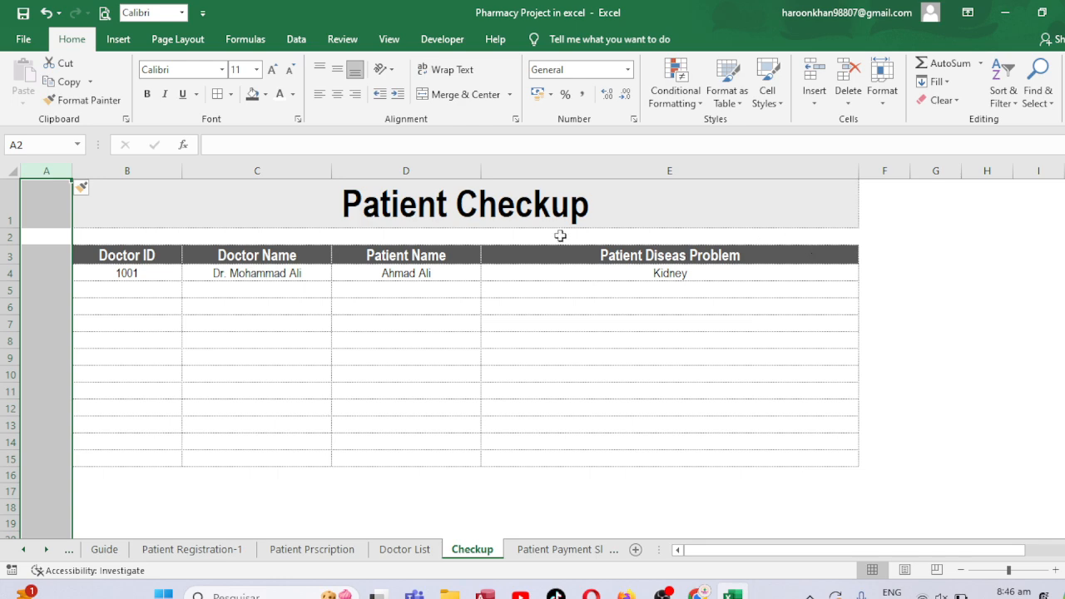
Copy the Doctor ID column into the empty column A and change the copied heading to "Patint Details"
left_click(130, 170)
key("ctrl+c")
left_click(47, 171)
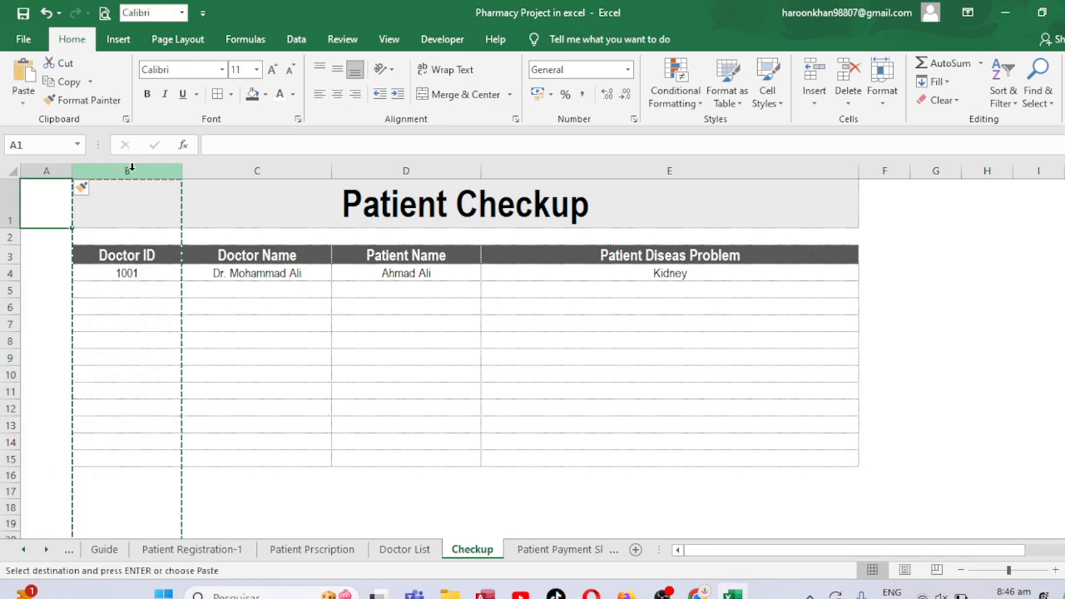
key("Return")
left_click(83, 258)
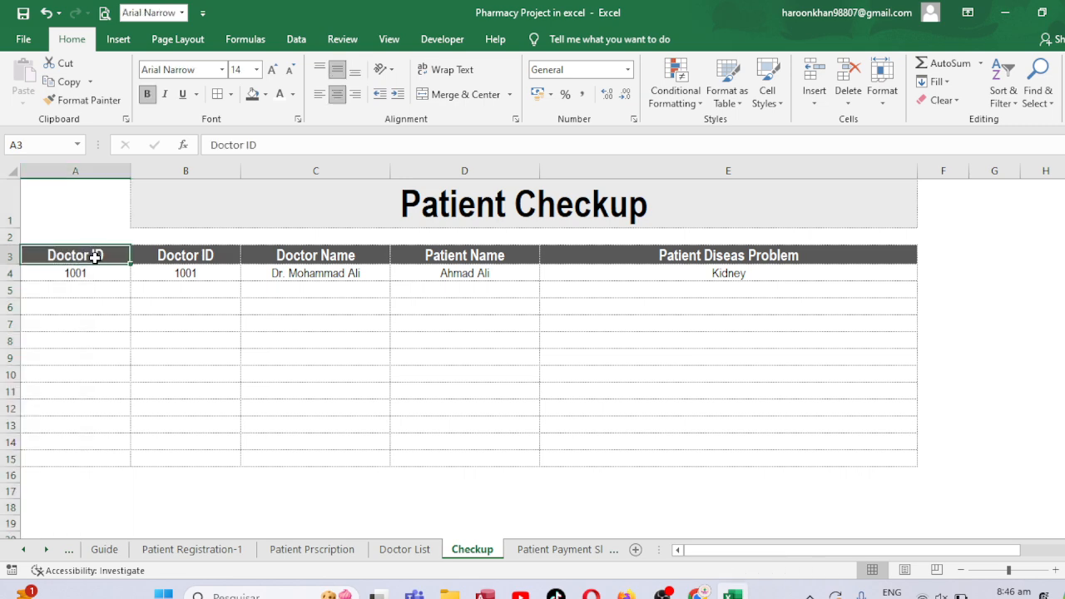
type("Patin")
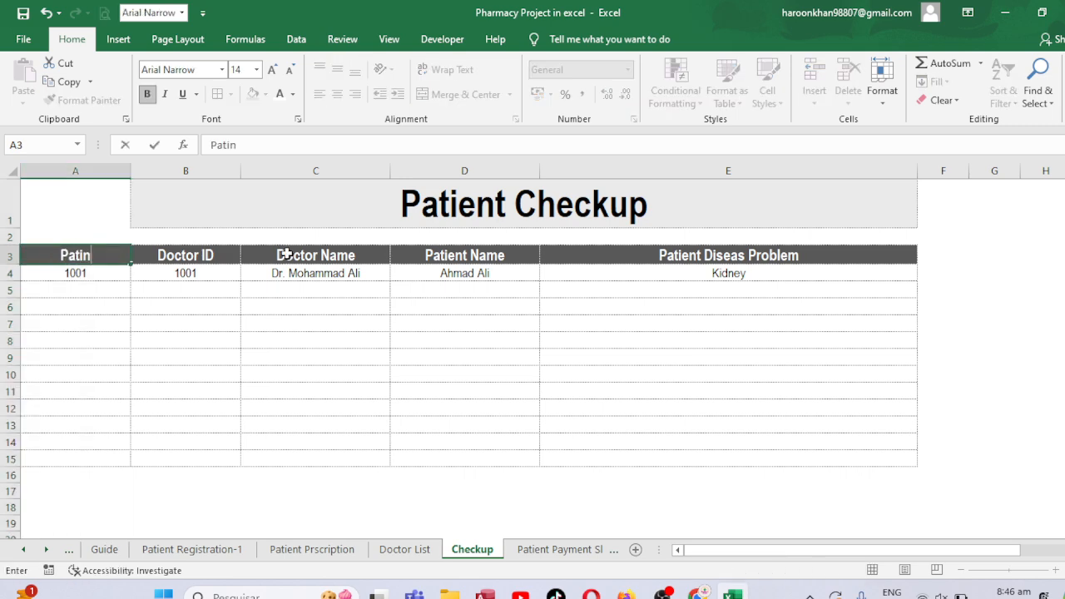
type("t Details")
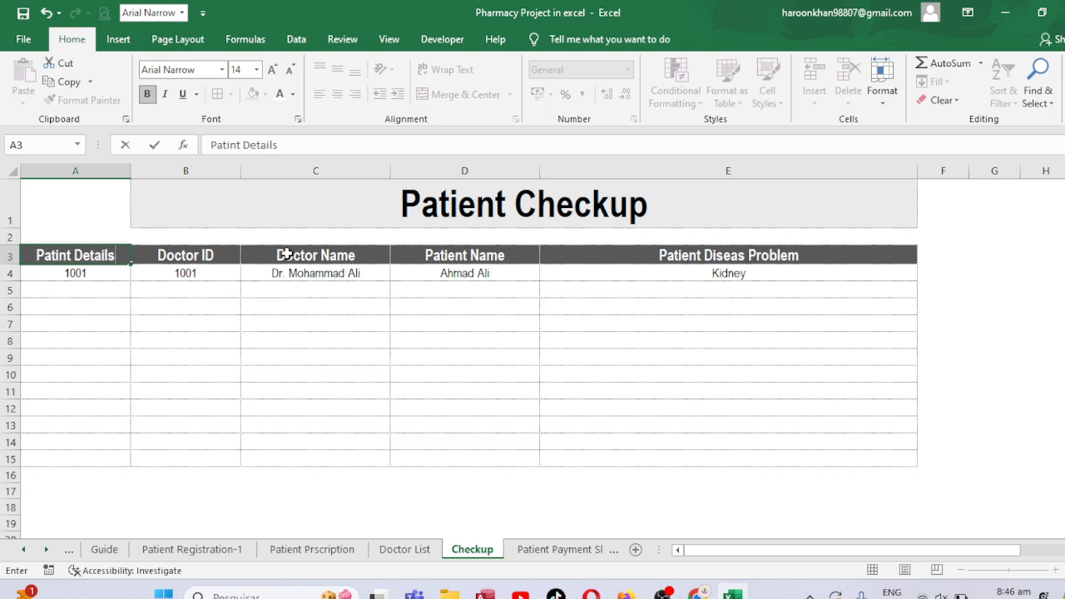
left_click(273, 232)
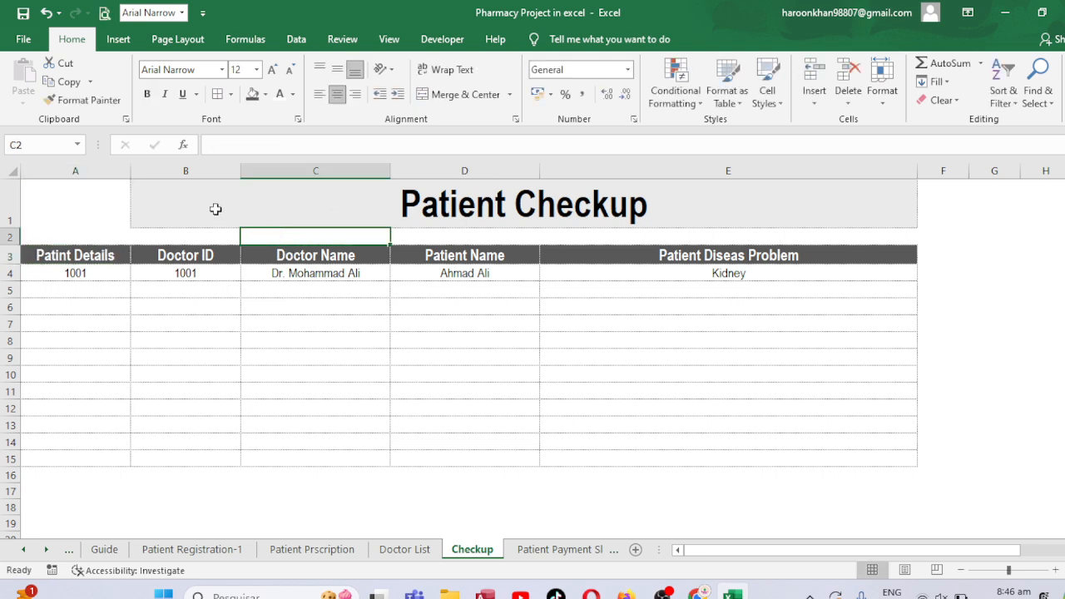
Extend the merged and centered "Patient Checkup" title across A1:E1 so it covers the added column
left_click_drag(211, 209, 106, 198)
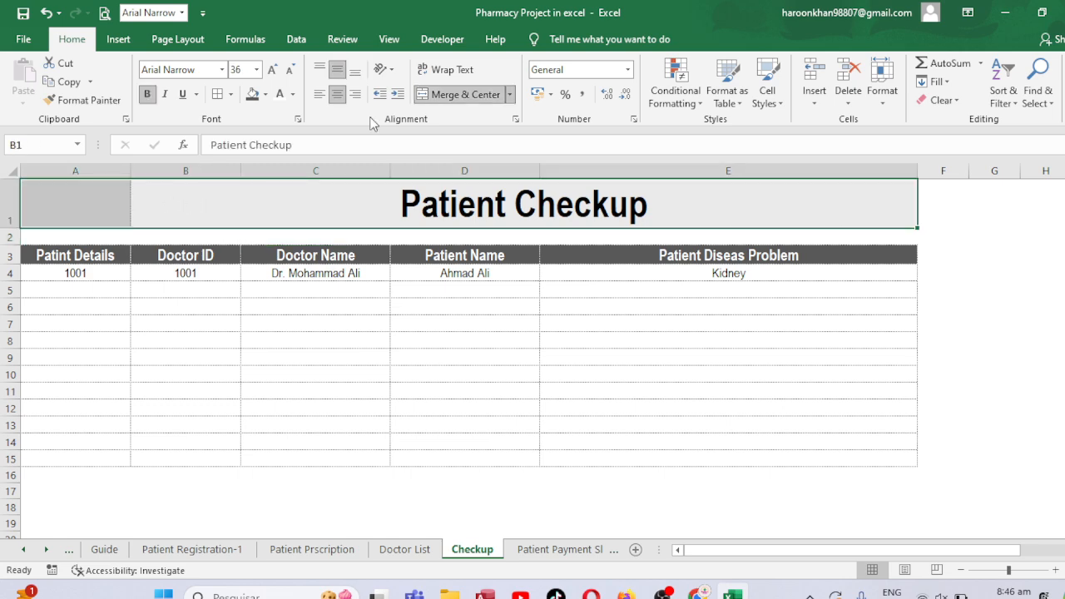
left_click(462, 95)
left_click(462, 95)
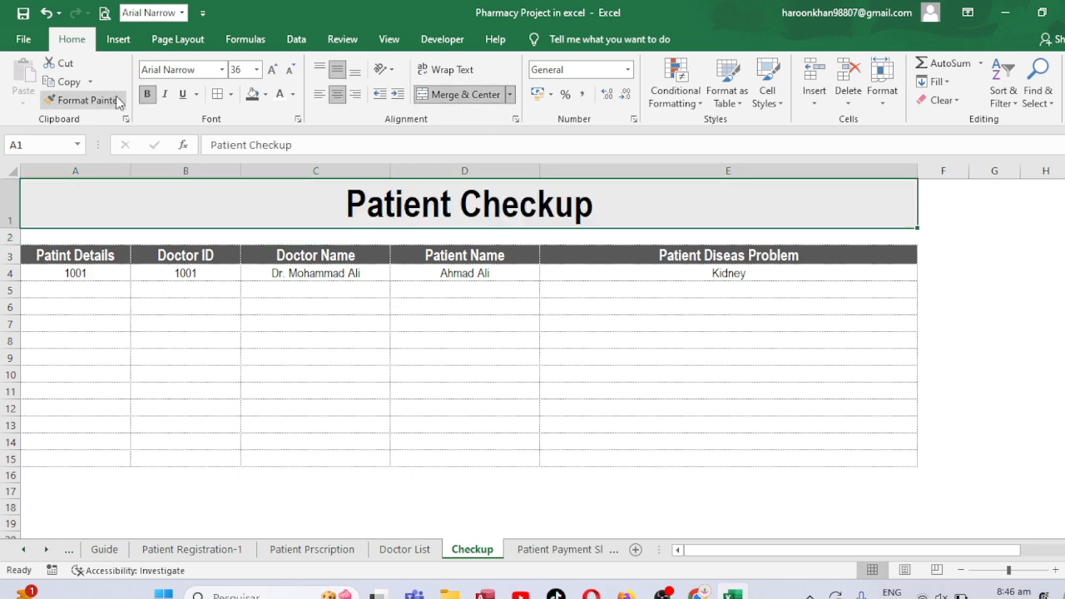
Replace the value in A4 with the formula =D4&countif(D4:D4,D4), joining the patient name with its count
left_click(104, 258)
left_click(108, 275)
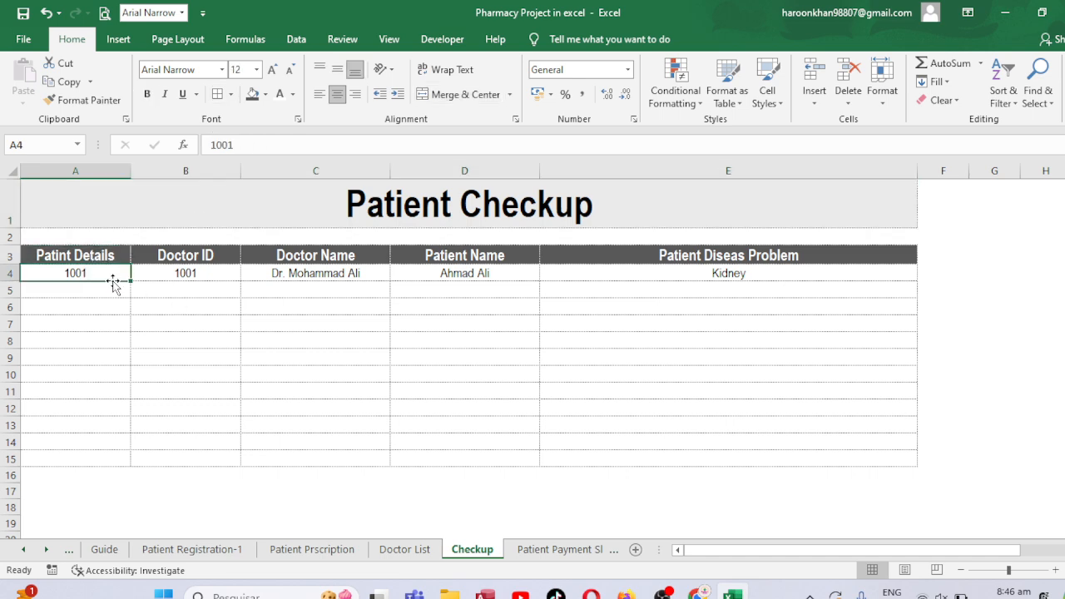
key("BackSpace")
key("Escape")
type("=")
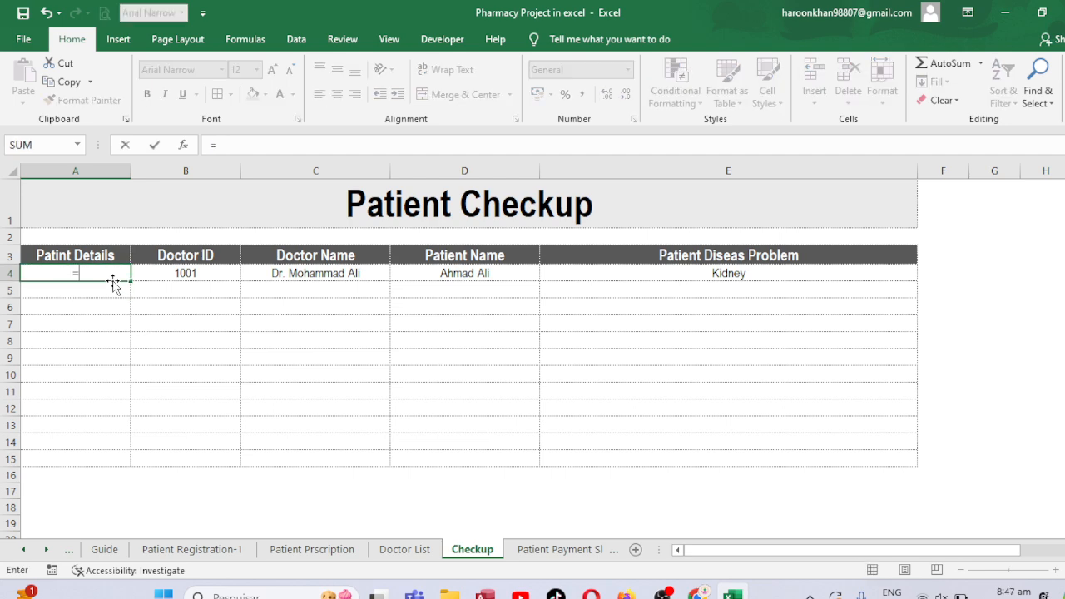
left_click(502, 273)
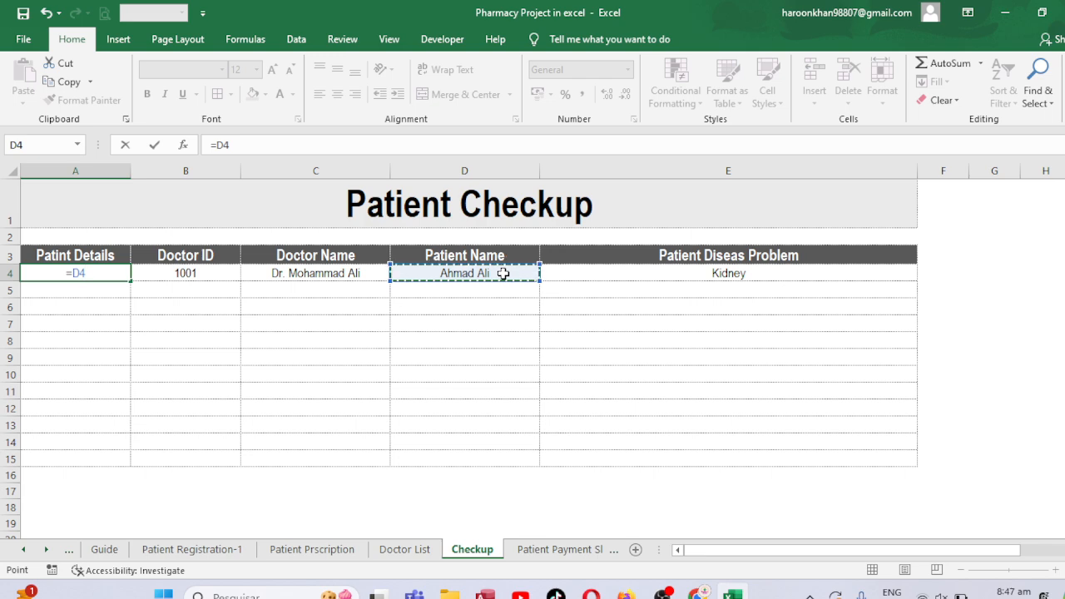
type("&co")
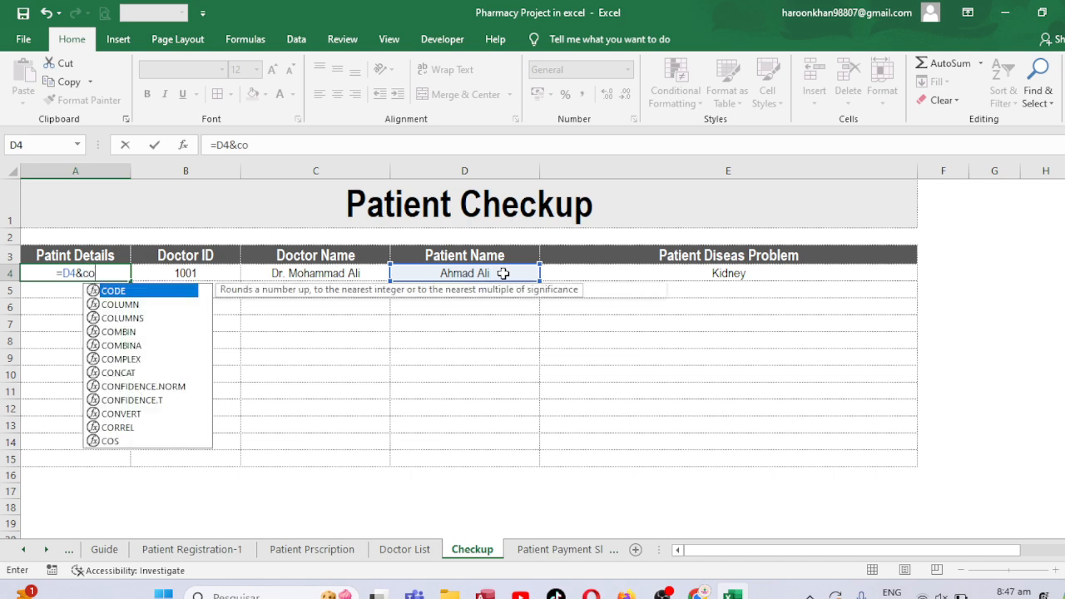
type("untif(")
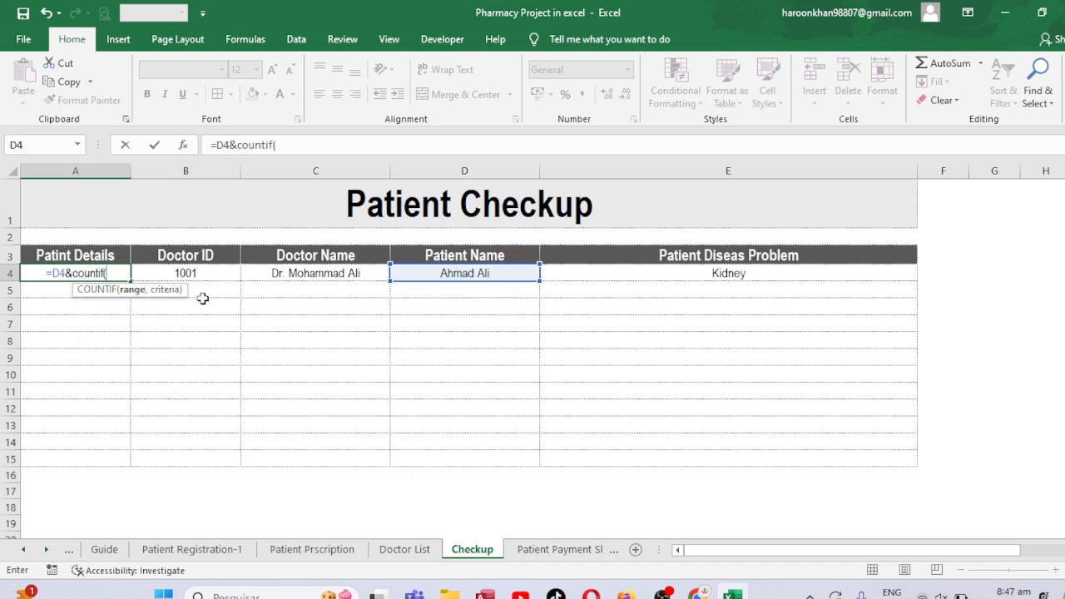
left_click(449, 275)
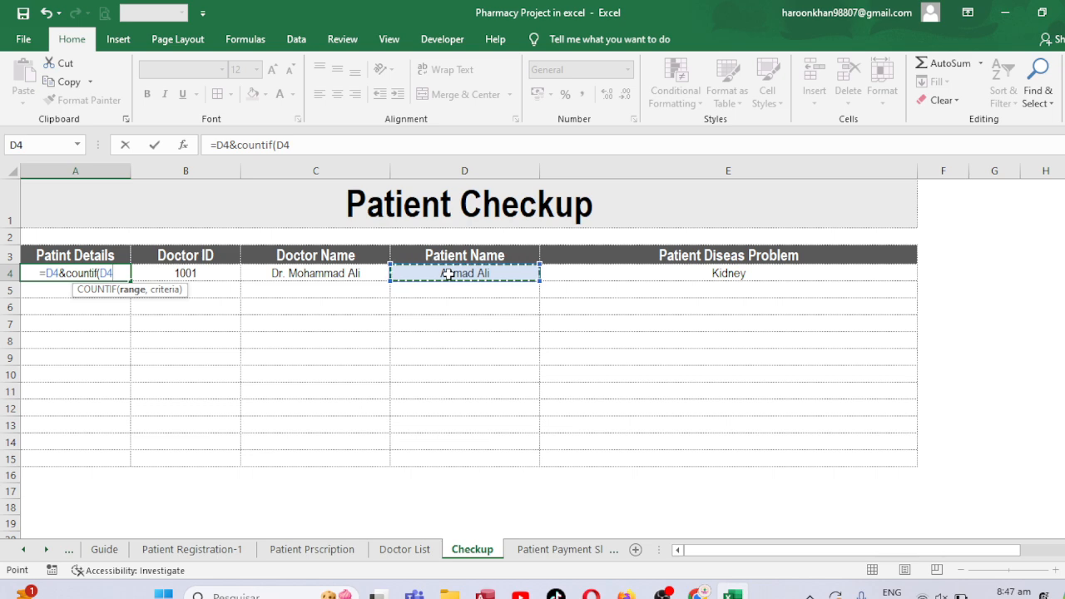
key("F8")
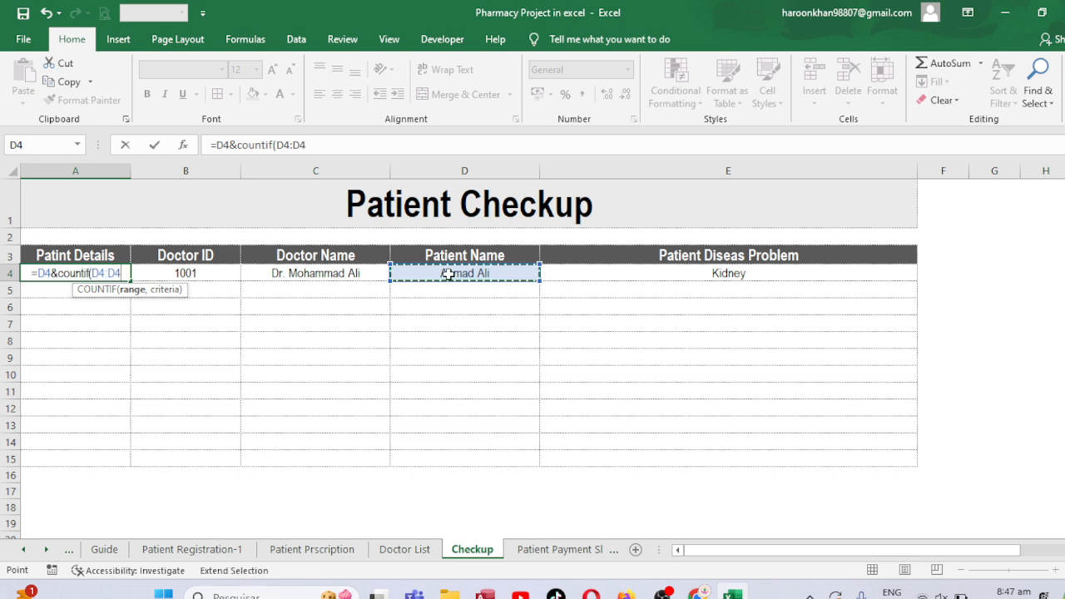
type(",")
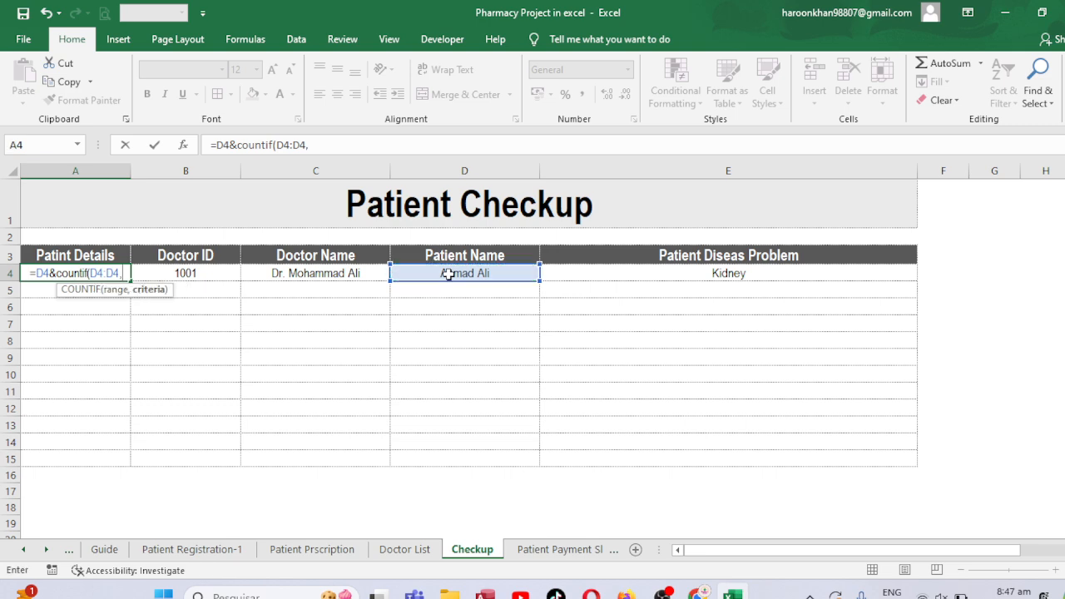
left_click(463, 272)
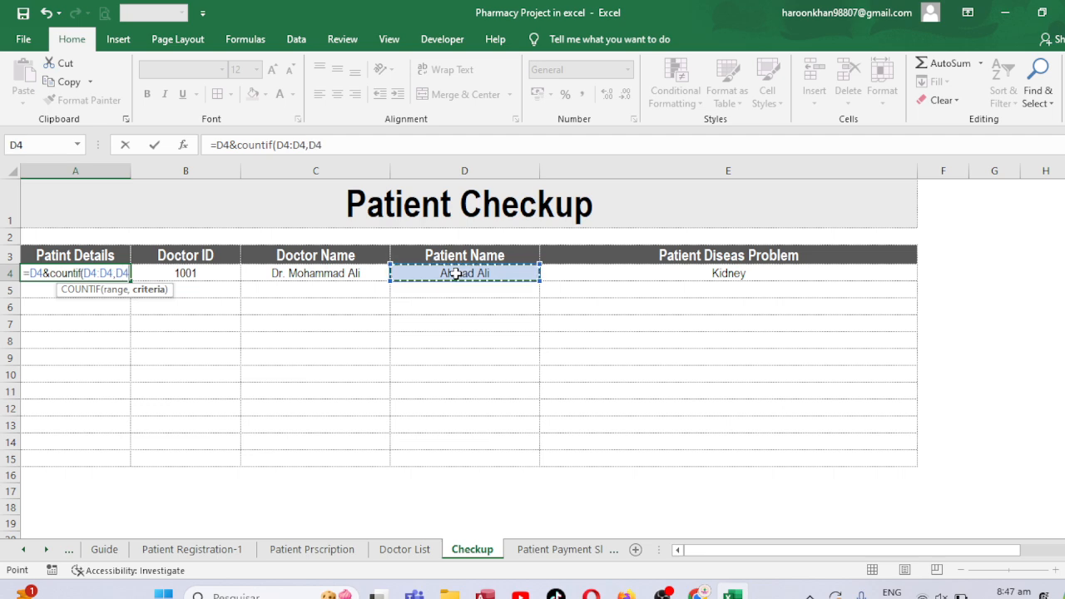
type(")")
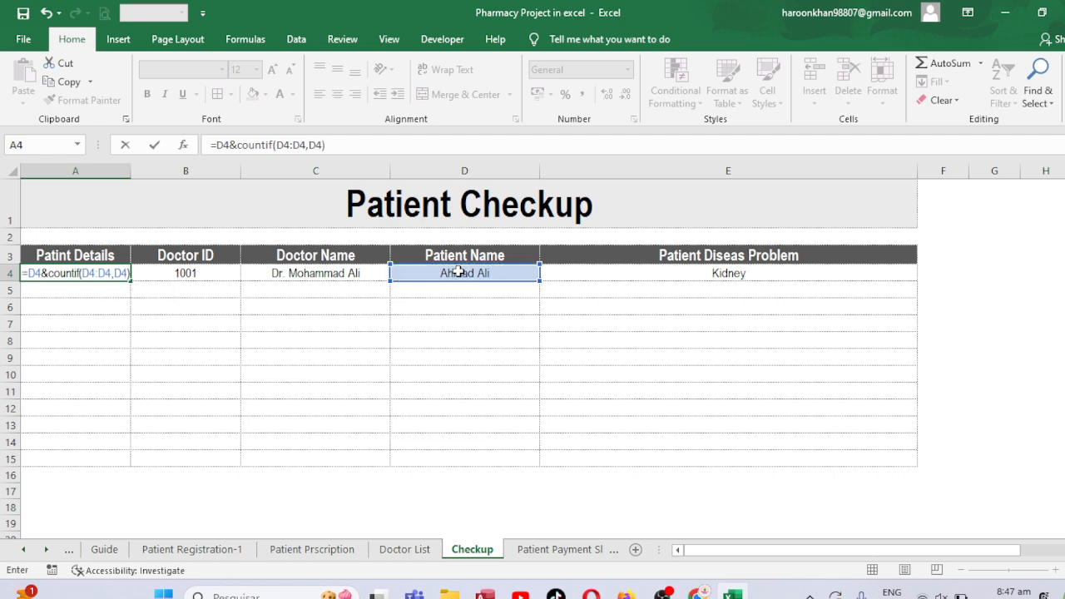
Make the start of the COUNTIF range in the A4 formula absolute as $D$4 and commit the formula
left_click(286, 145)
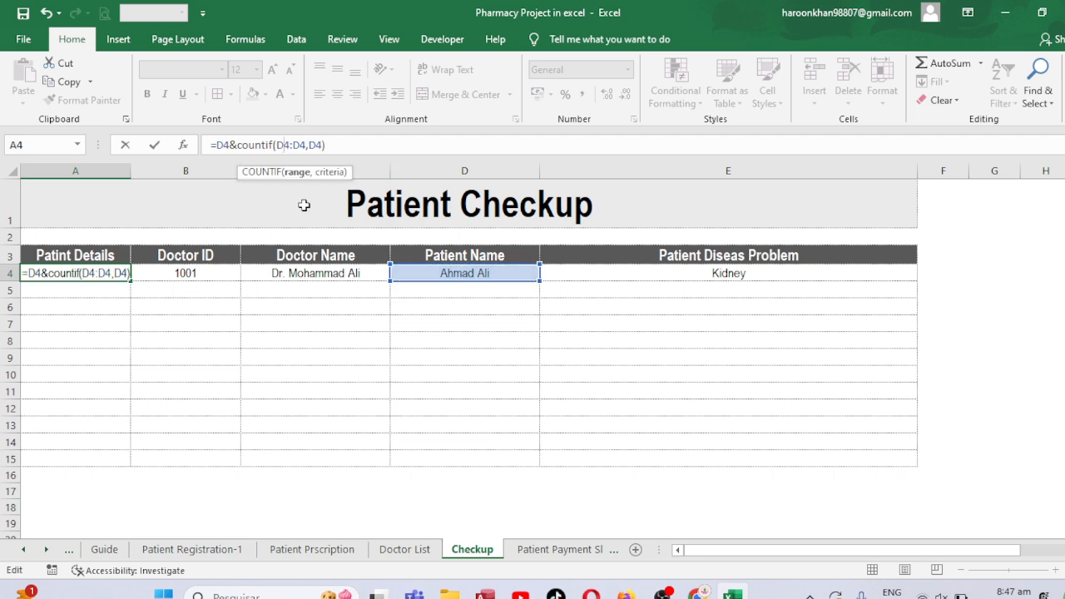
key("F4")
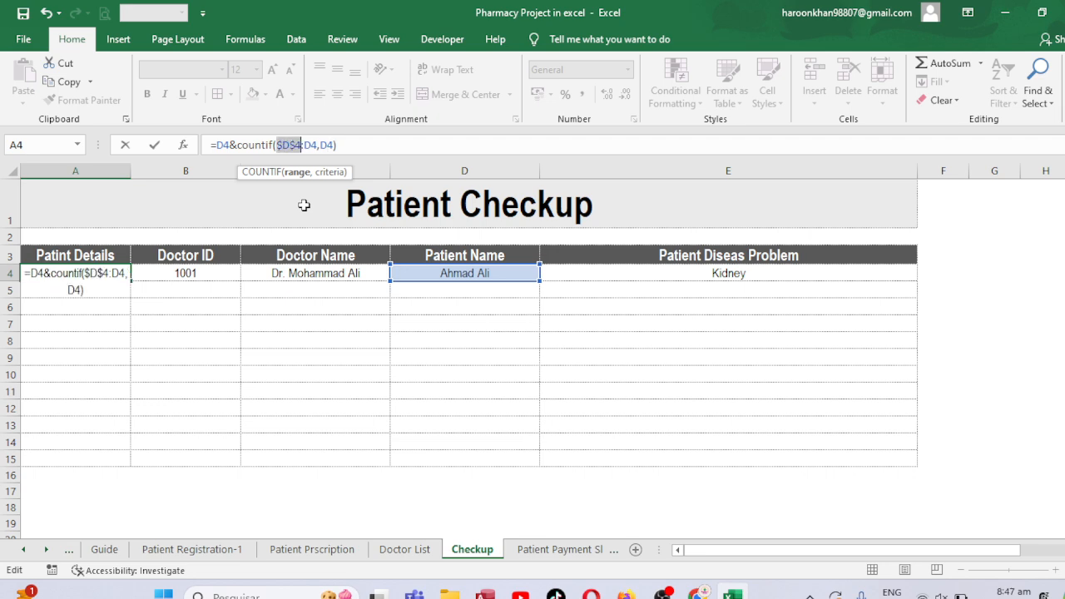
key("Return")
Fill the A4 patient details formula down the column through A15
left_click(53, 275)
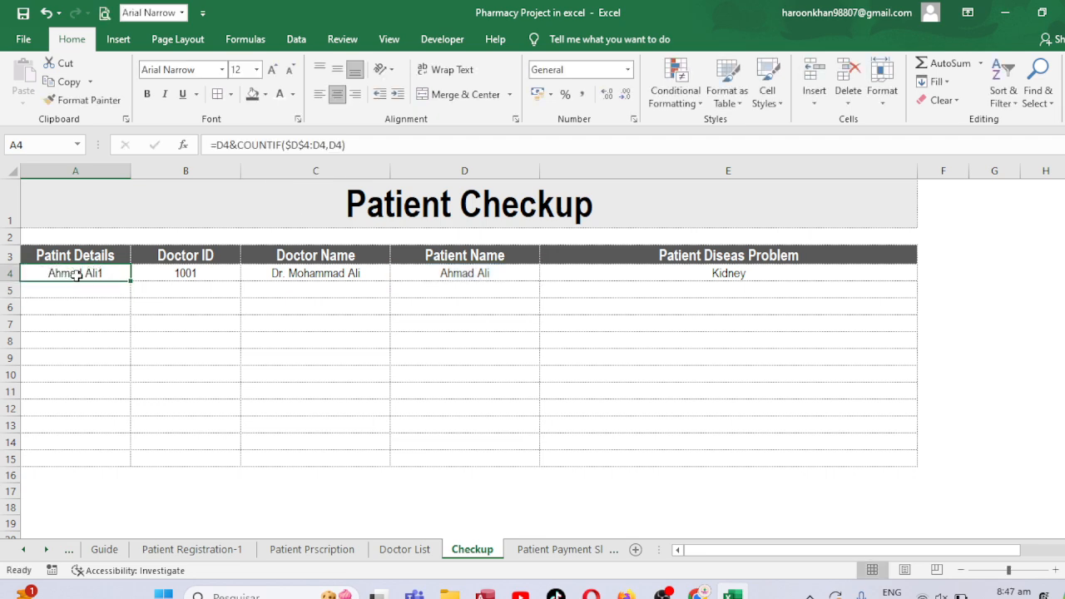
left_click_drag(129, 281, 111, 461)
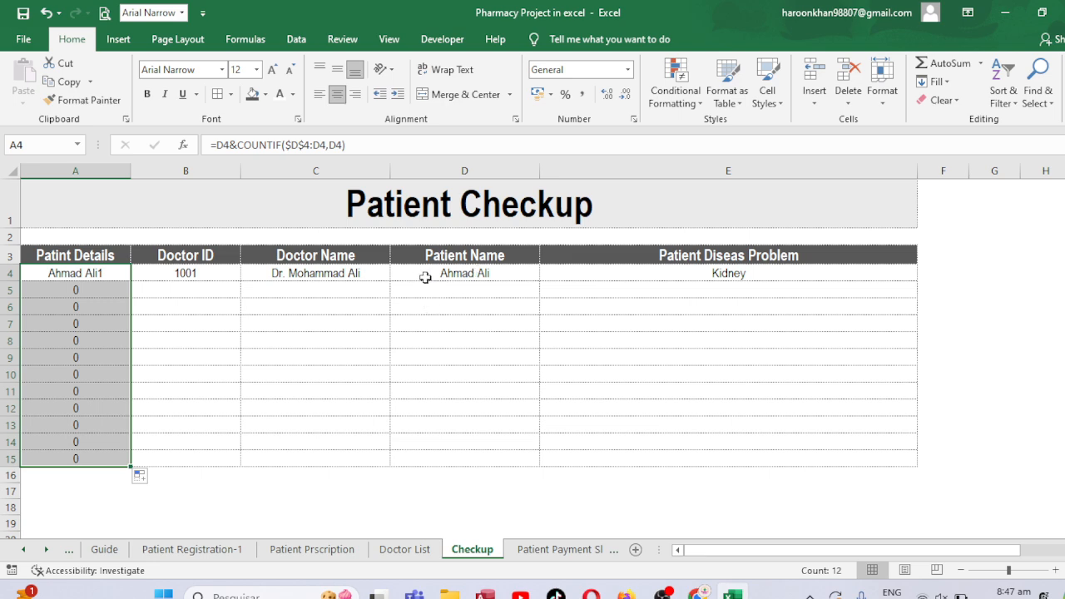
left_click(277, 291)
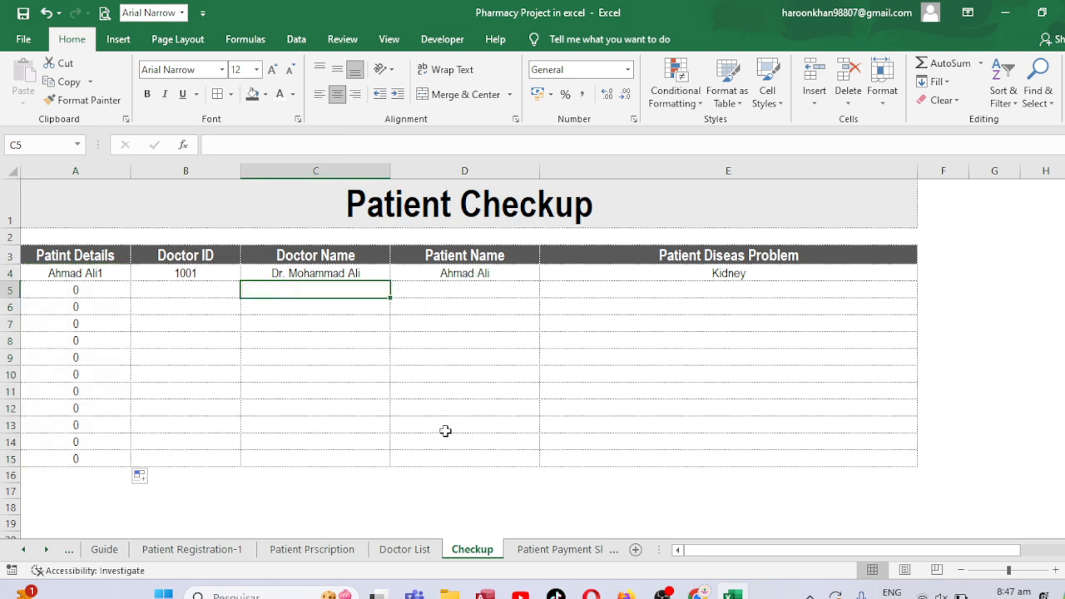
Insert a new column before column A on the Patient Prscription sheet
left_click(312, 550)
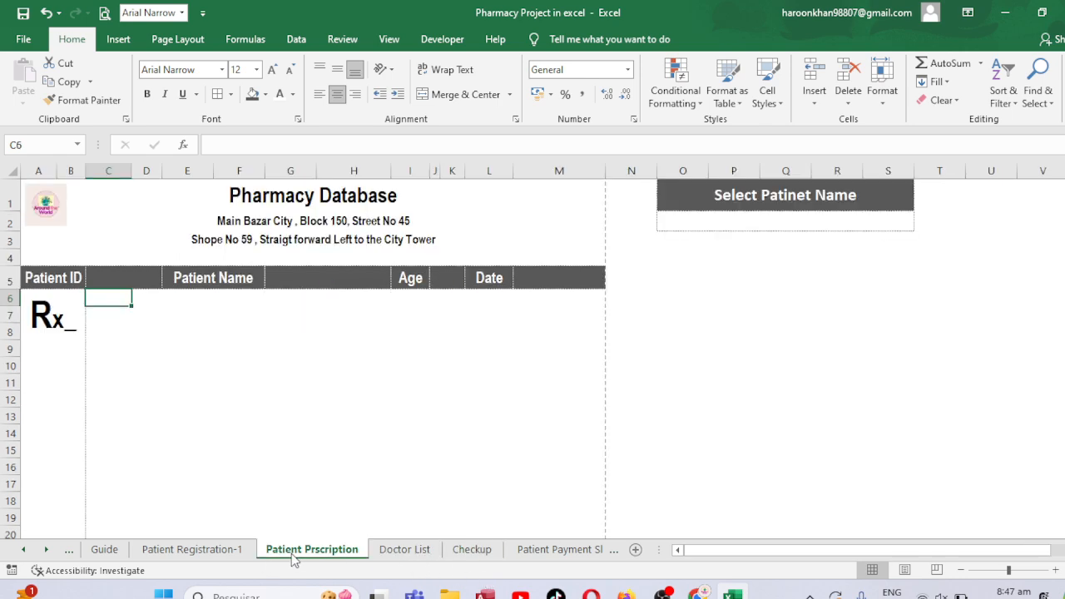
left_click(809, 220)
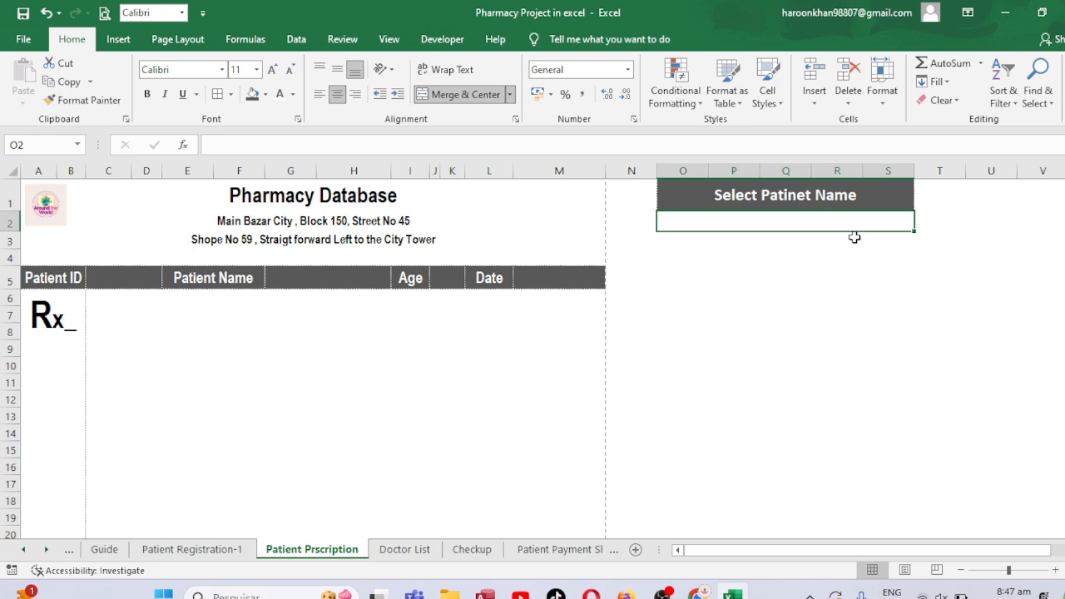
left_click(113, 303)
left_click(142, 282)
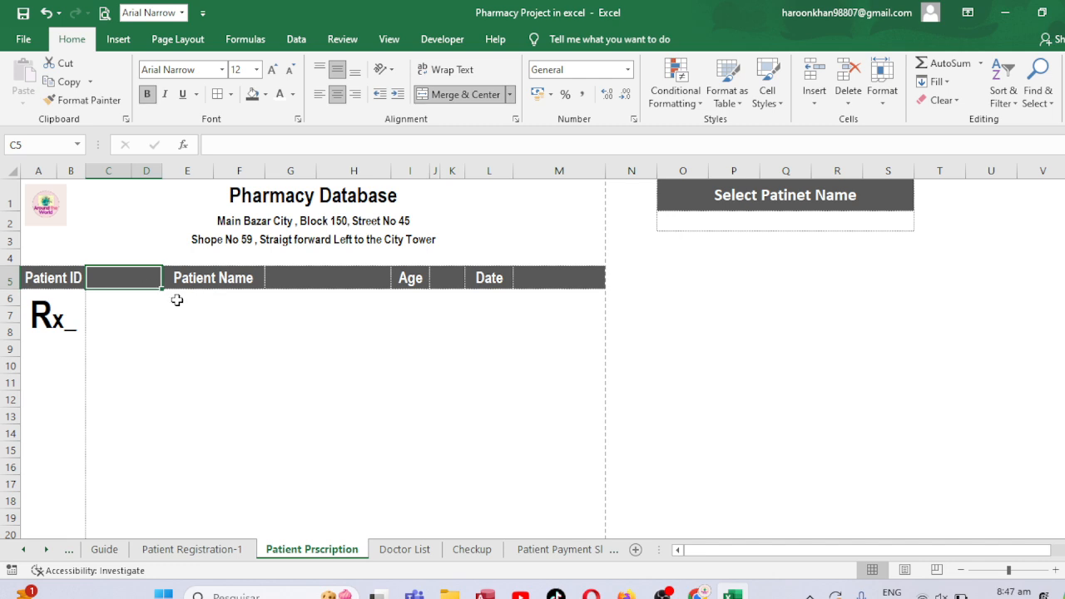
left_click(109, 298)
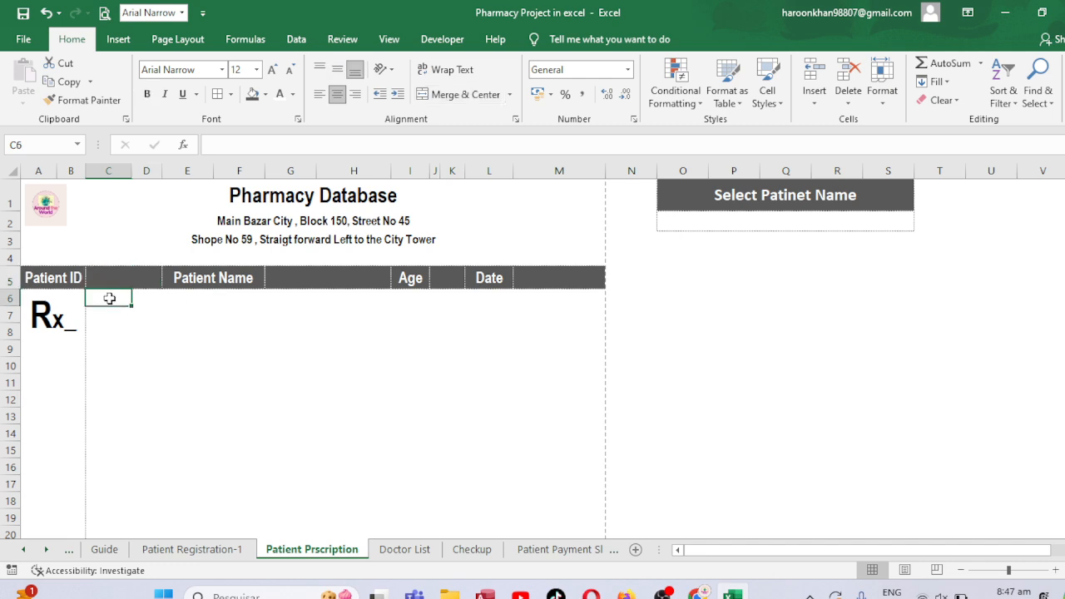
left_click(210, 304)
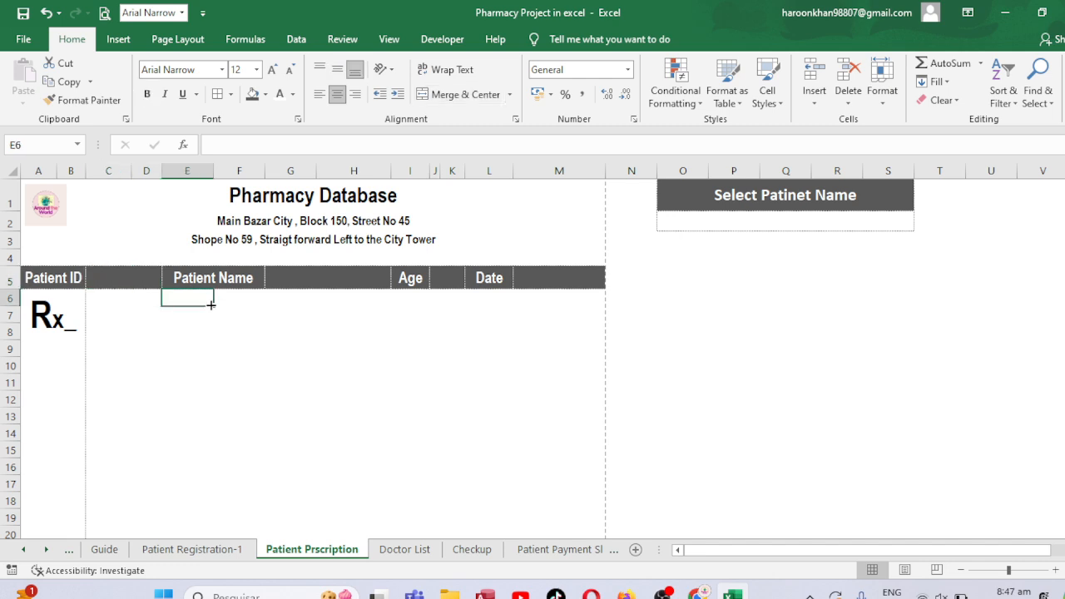
left_click(119, 299)
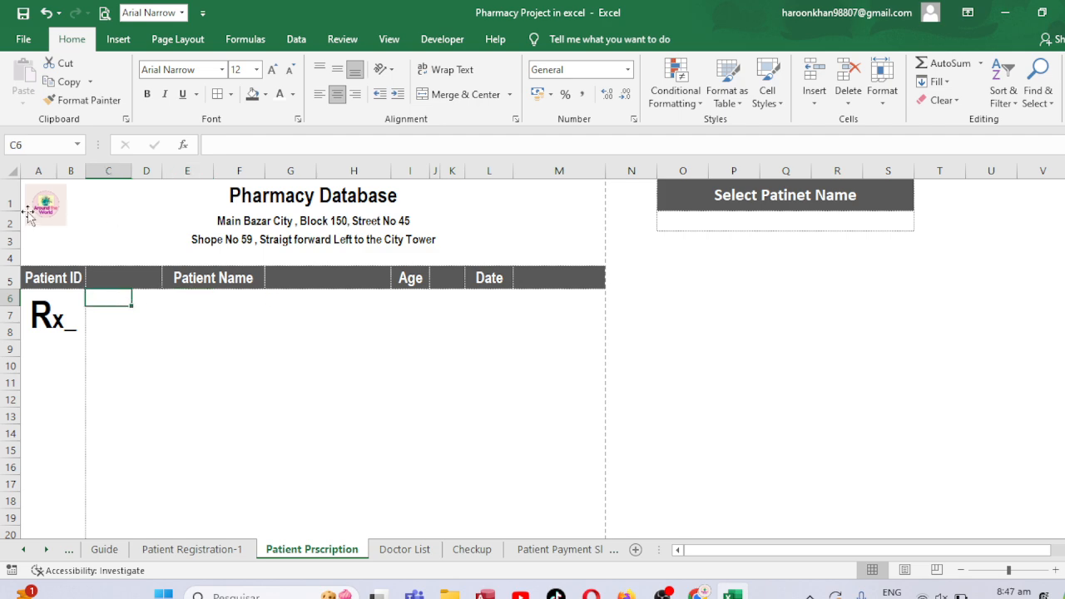
left_click(41, 170)
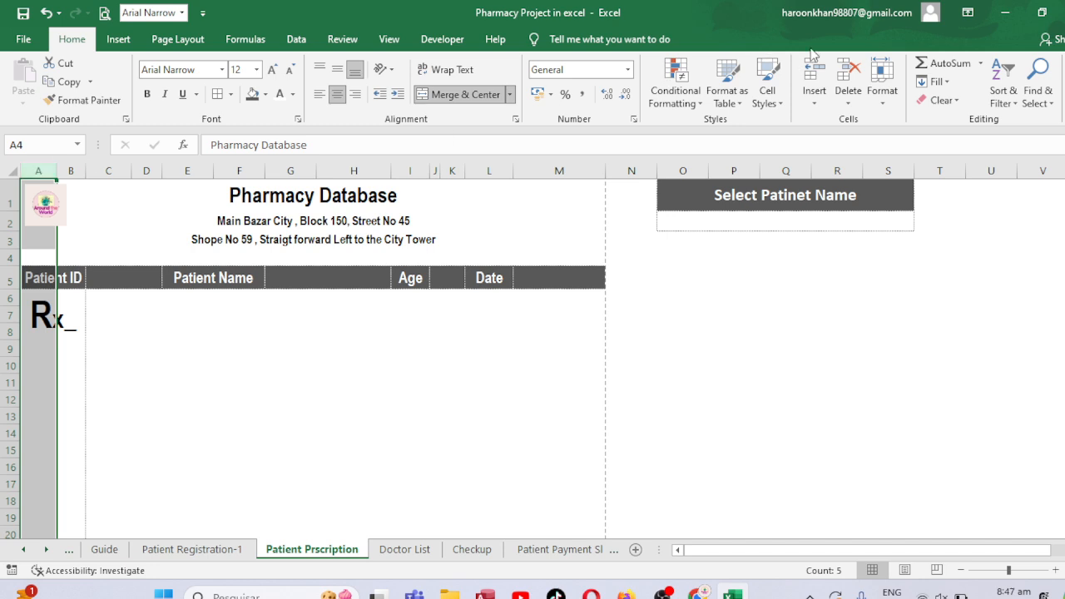
left_click(813, 79)
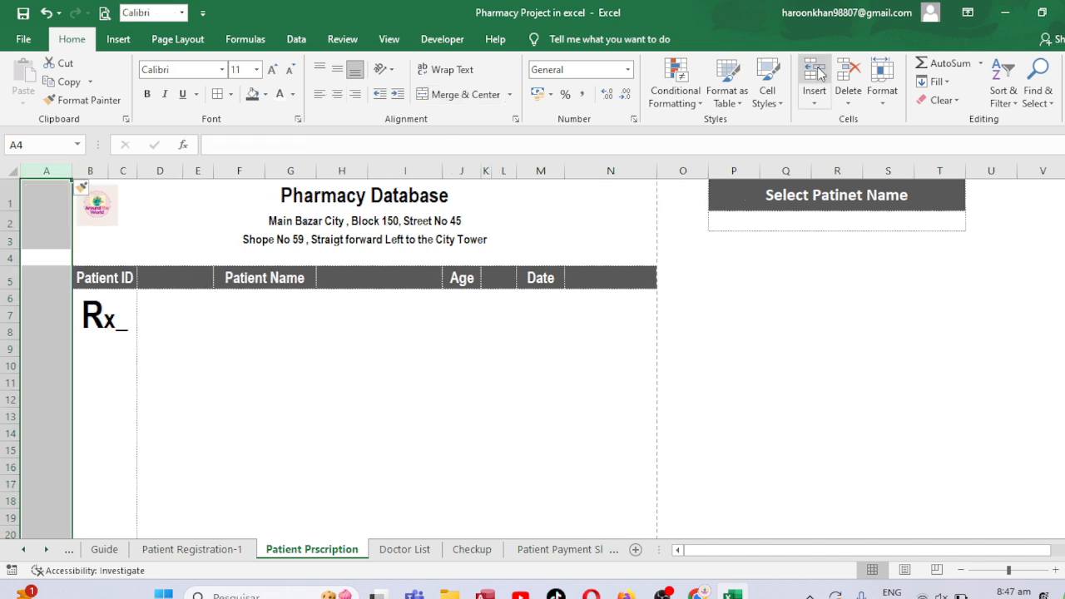
Enter the heading "S.No" in A5 and give it the dark gray fill and white text of the header row
left_click(48, 278)
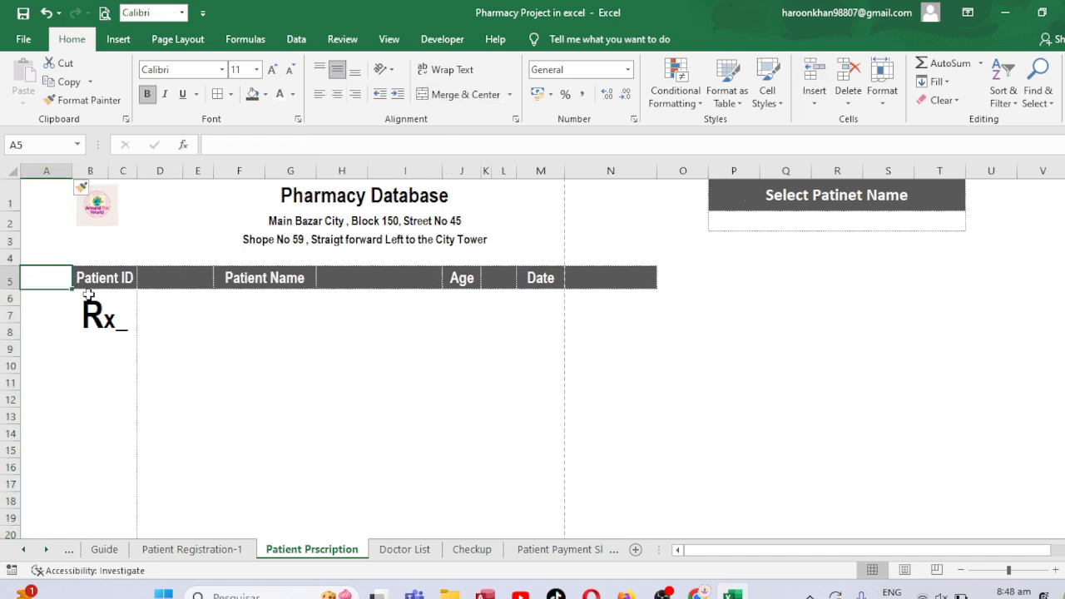
type("S.No")
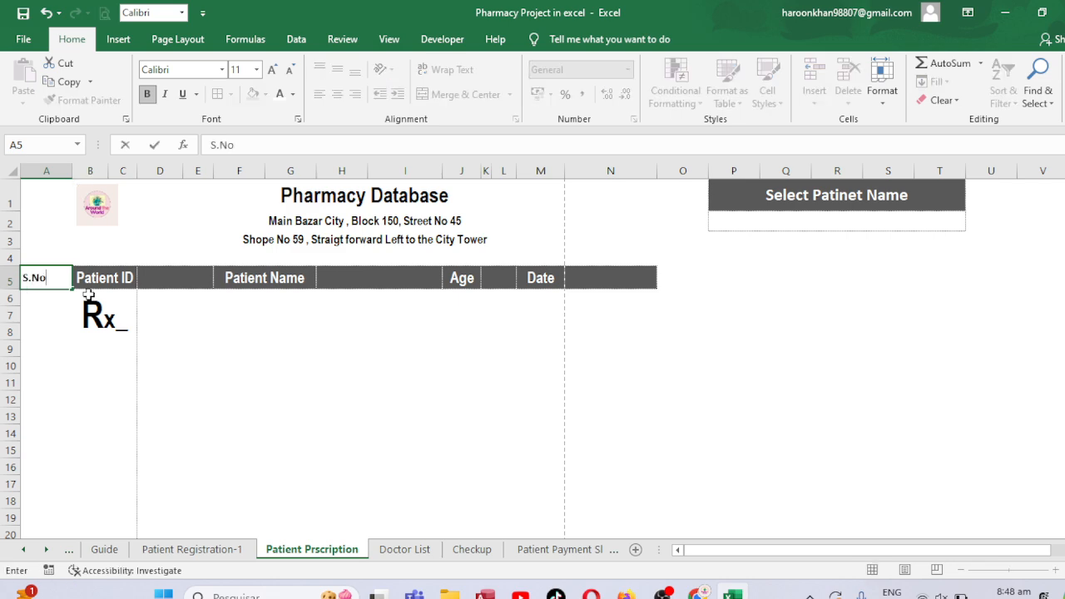
key("ctrl+Return")
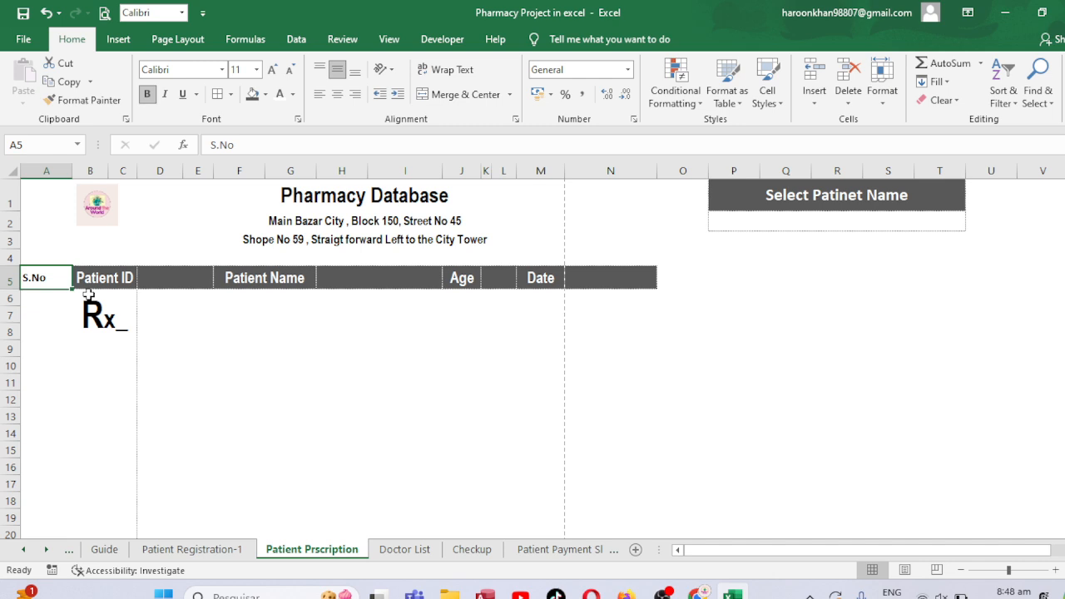
left_click(252, 94)
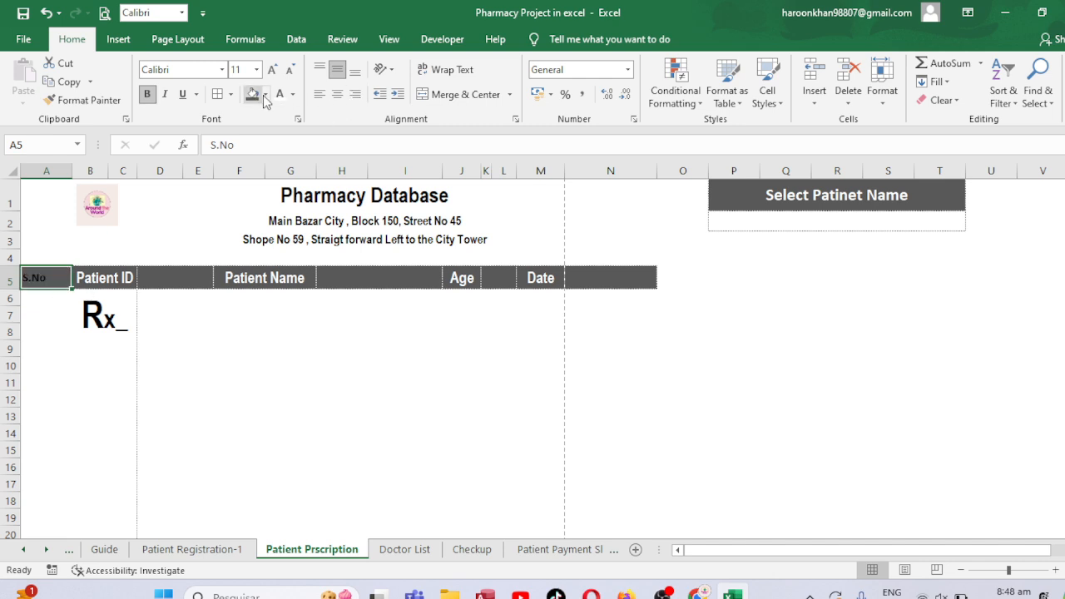
left_click(279, 94)
Enter 1 as the first serial number in A6, below the S.No heading
left_click(42, 297)
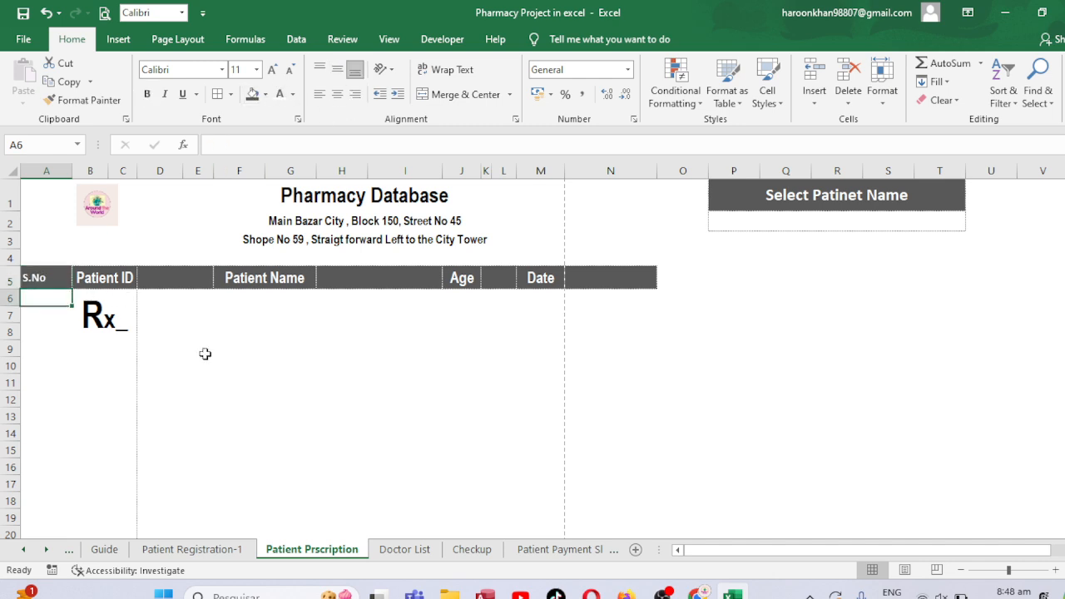
type("1")
key("Return")
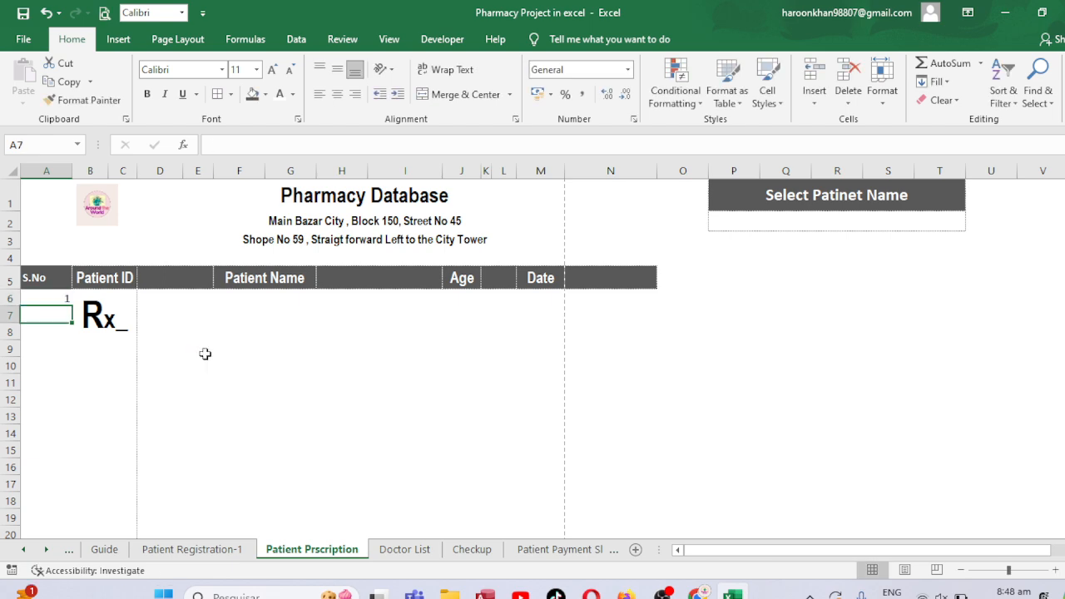
Start a VLOOKUP formula in D5 beside Patient ID, using $P$2&A6 as the lookup value
left_click(155, 299)
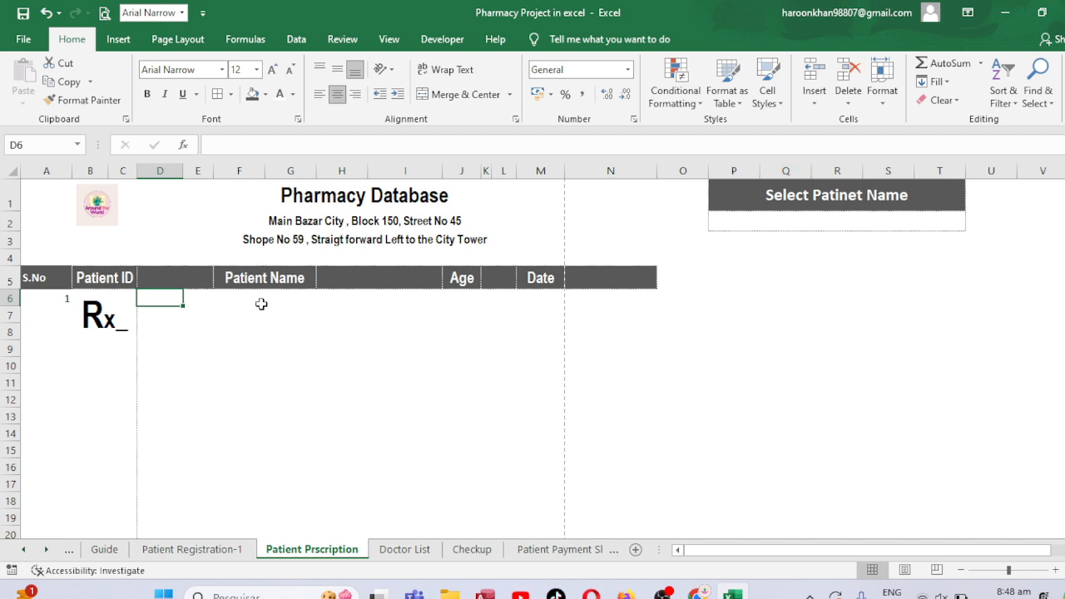
left_click(183, 278)
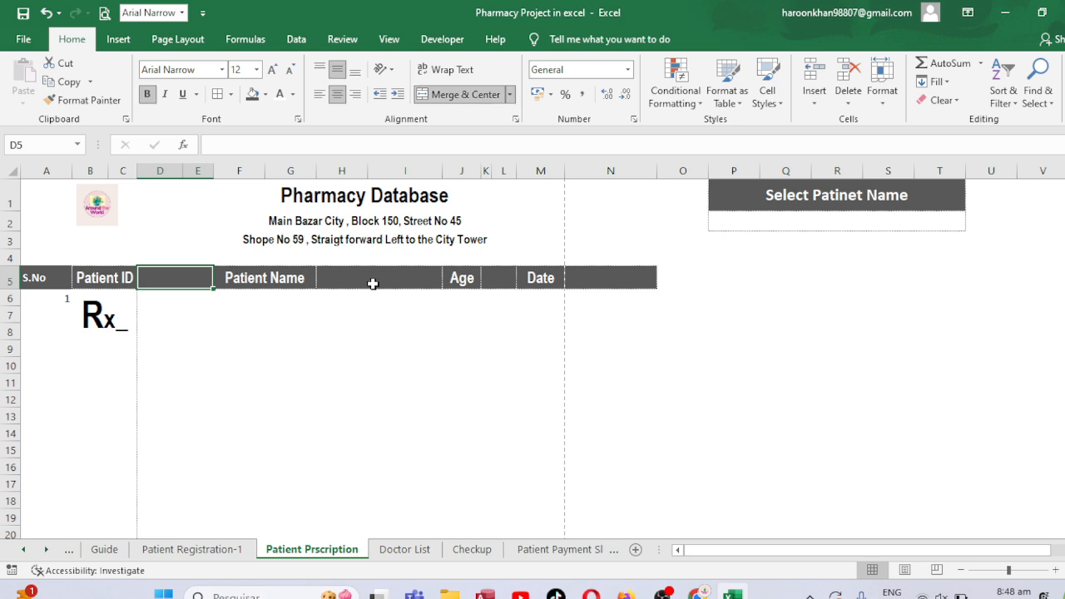
type("=vlooku")
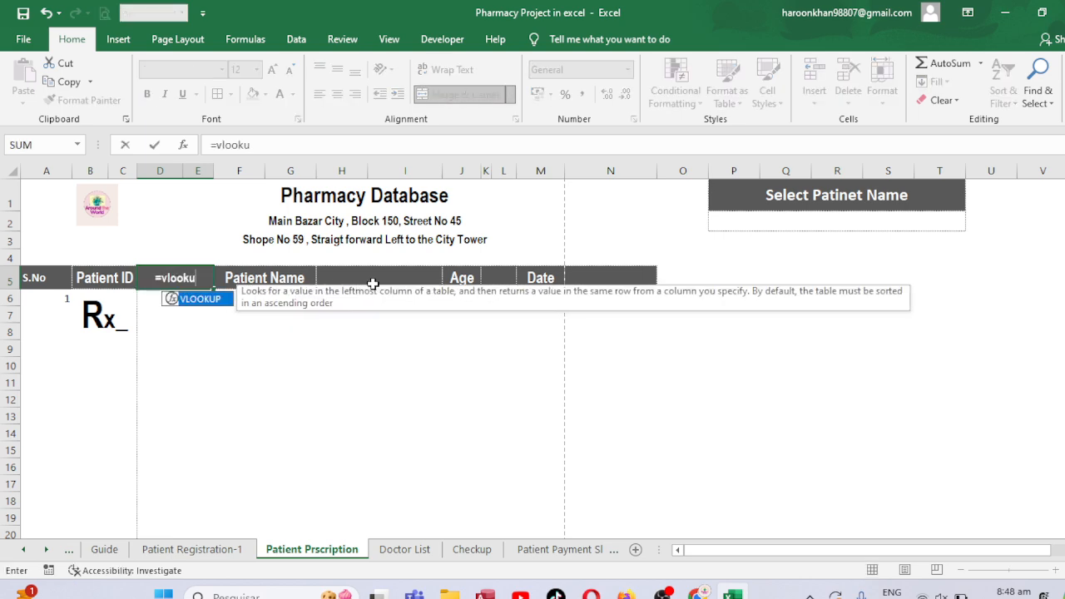
type("p(")
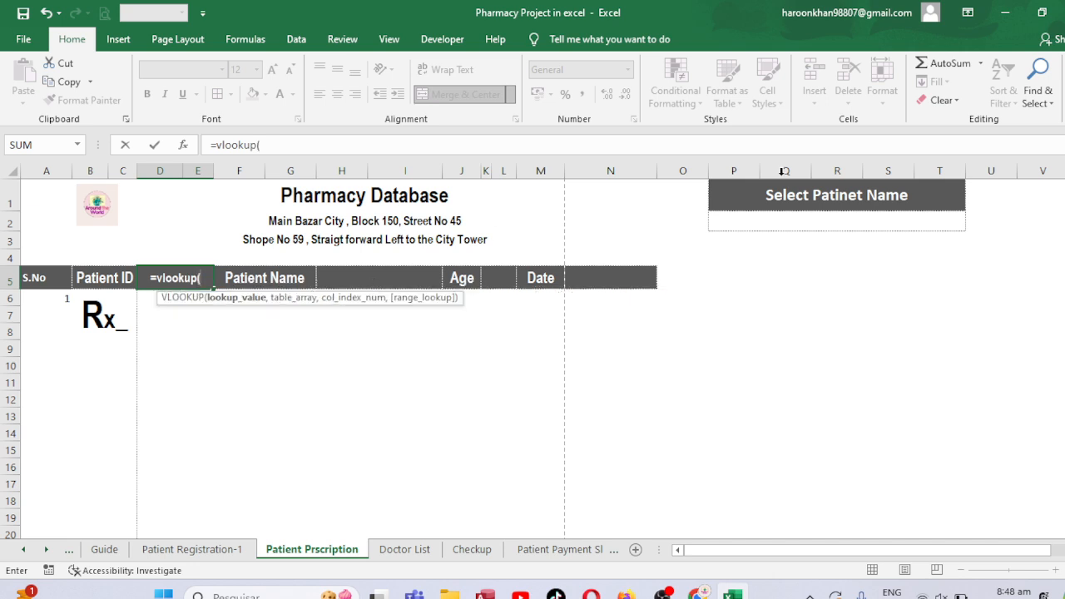
left_click(749, 219)
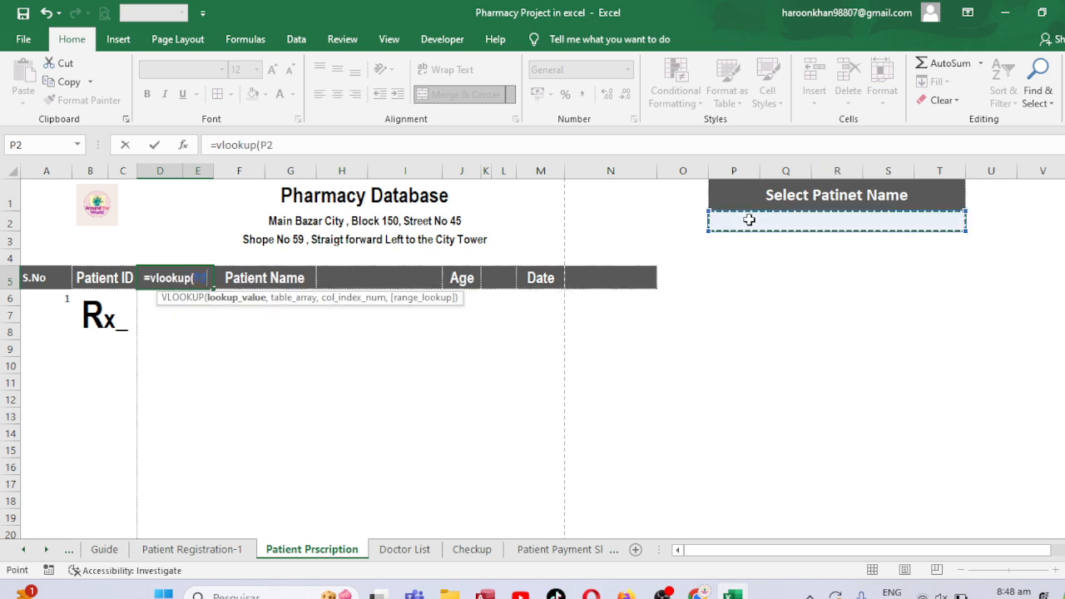
key("F4")
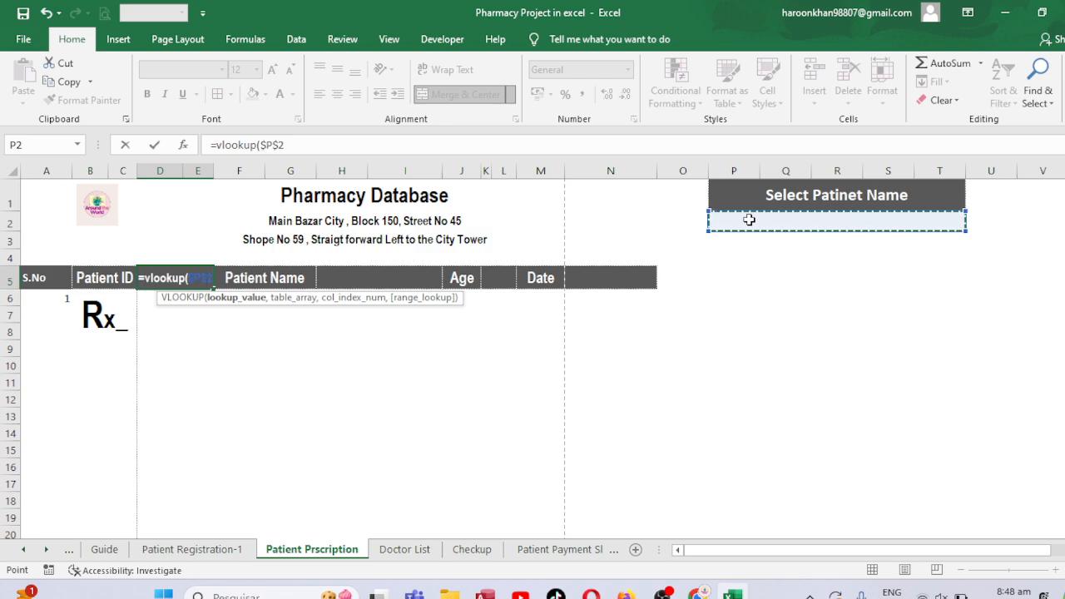
type("&")
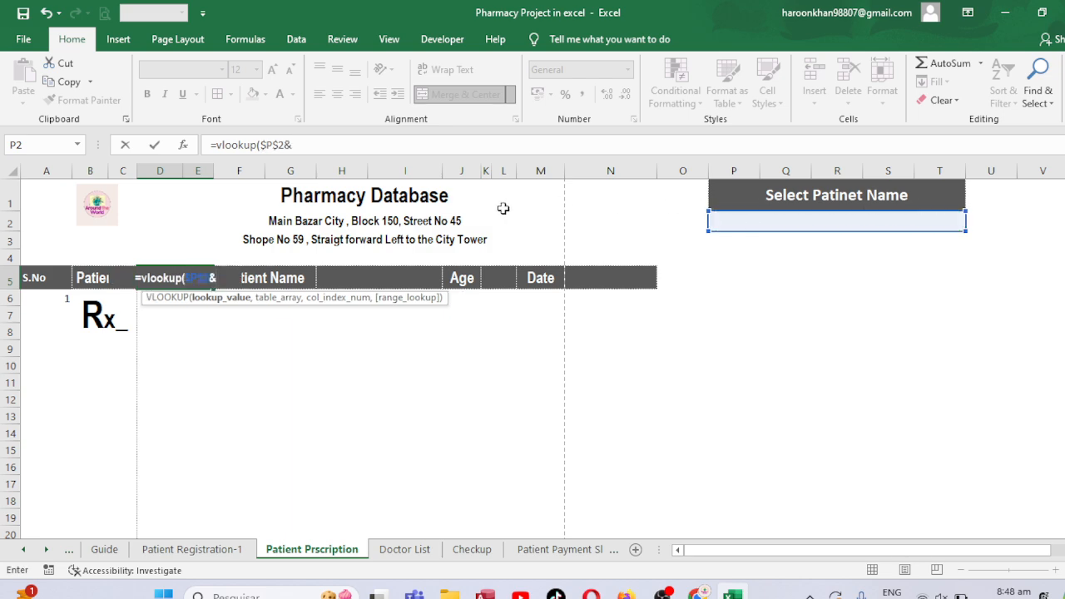
left_click(61, 298)
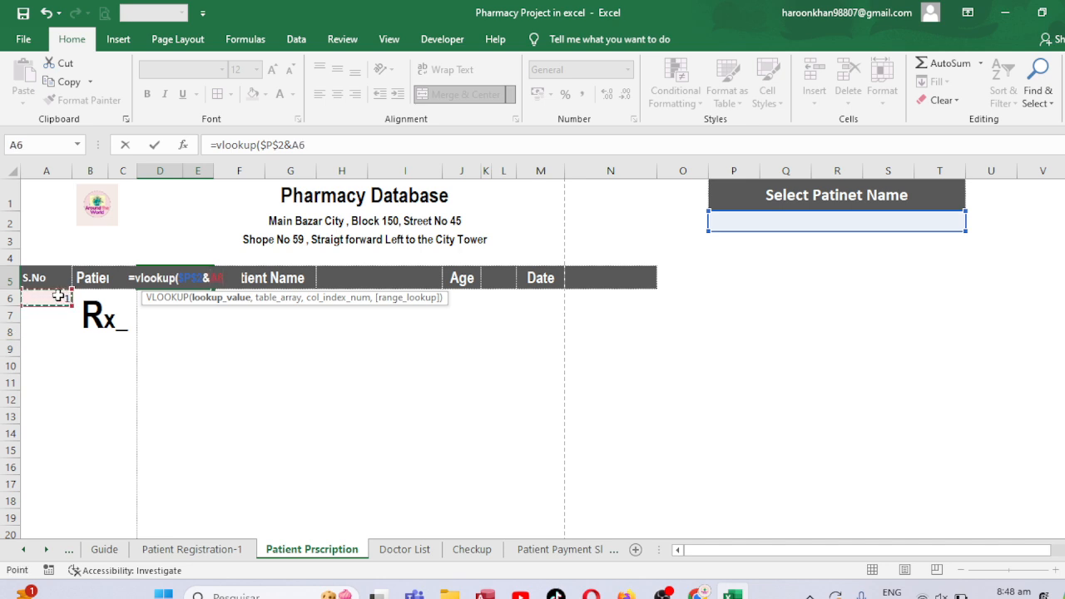
type(",")
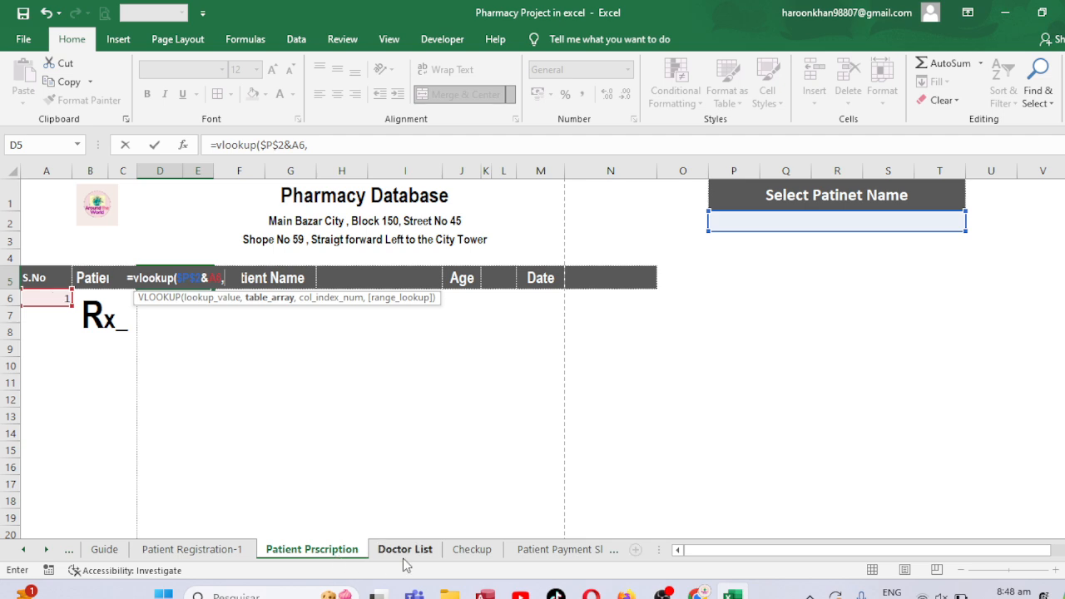
Complete the D5 VLOOKUP with table array Checkup!$A$3:$E$15, column index 2 and range lookup 0
left_click(471, 550)
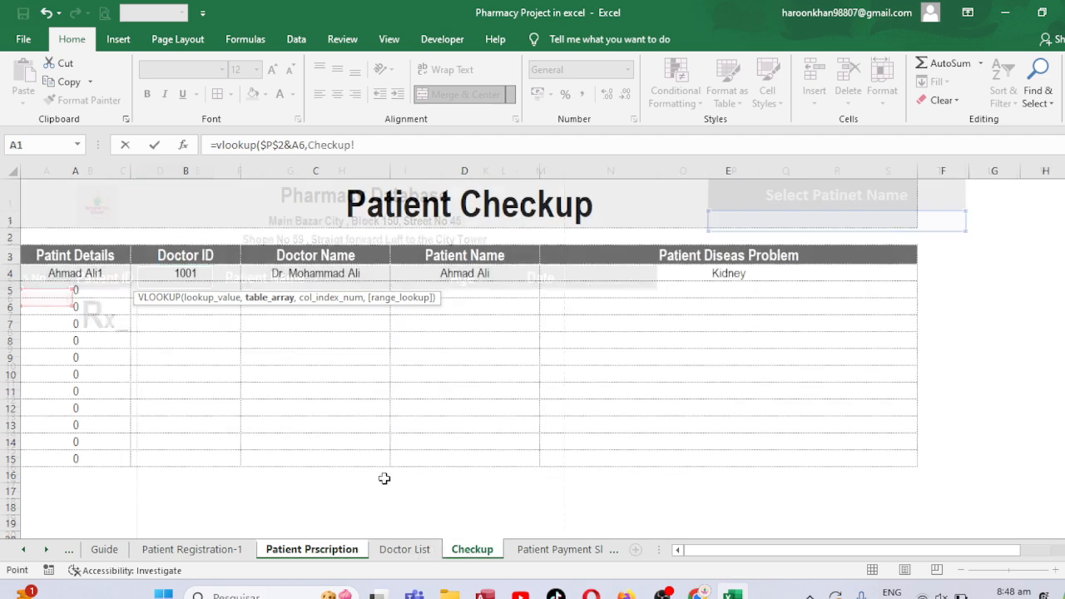
left_click(50, 273)
left_click_drag(33, 250, 812, 465)
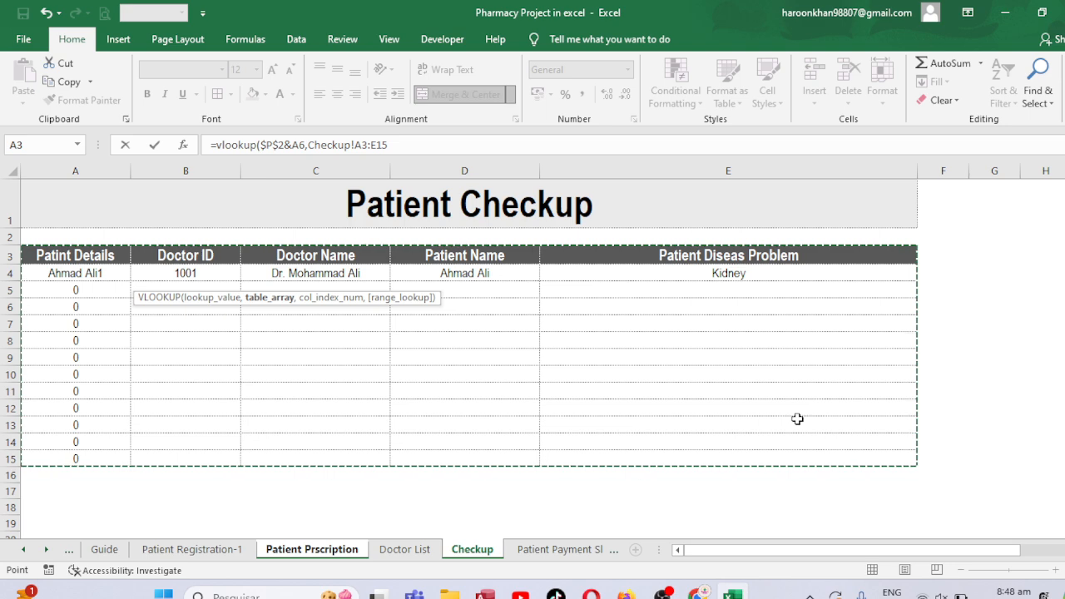
key("F4")
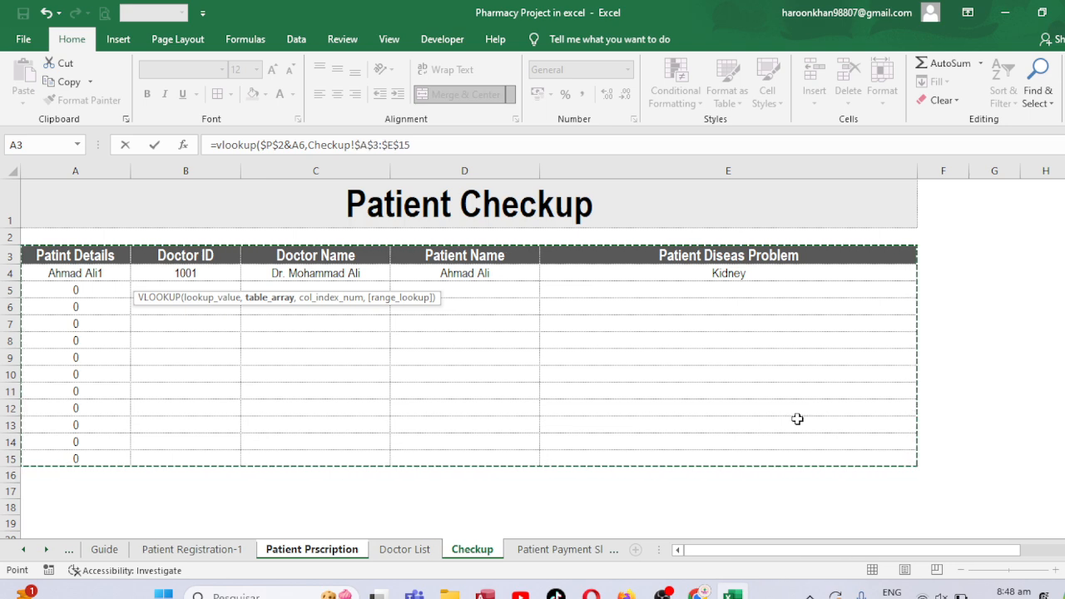
type(",")
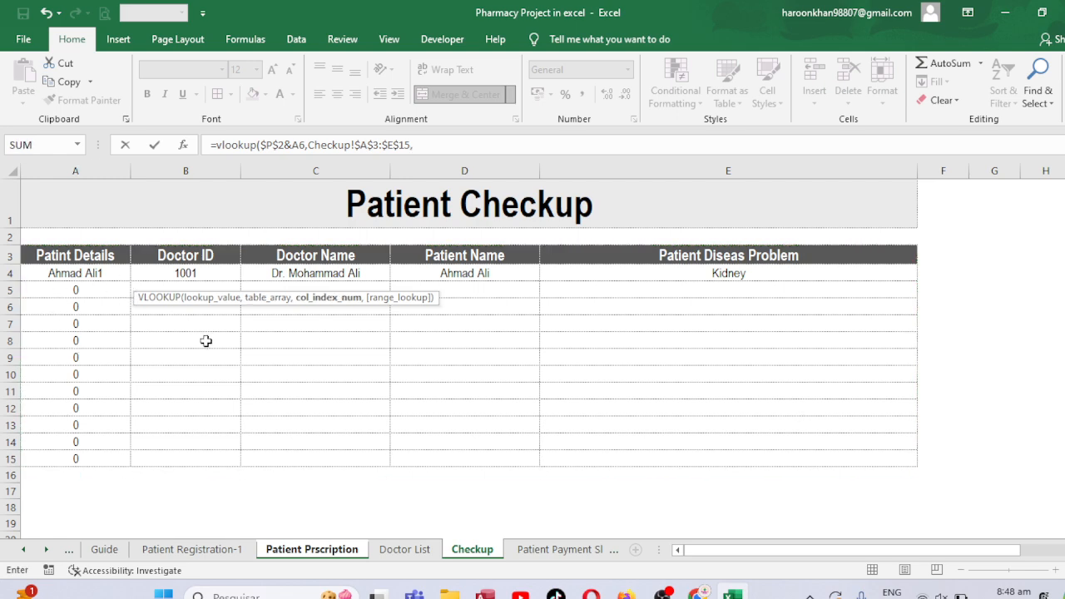
type("2,")
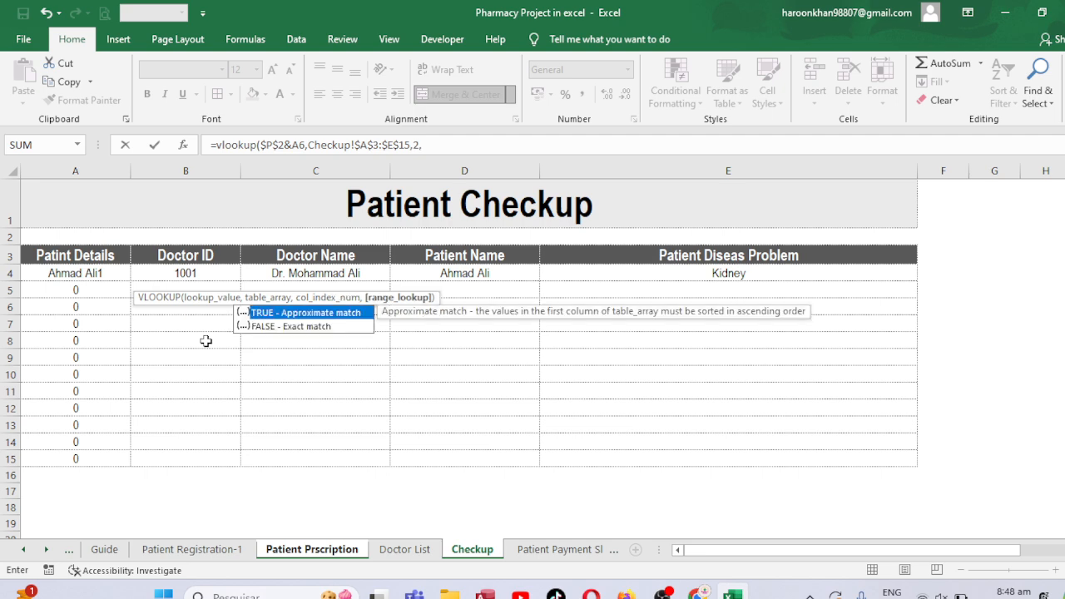
type("0)")
key("Return")
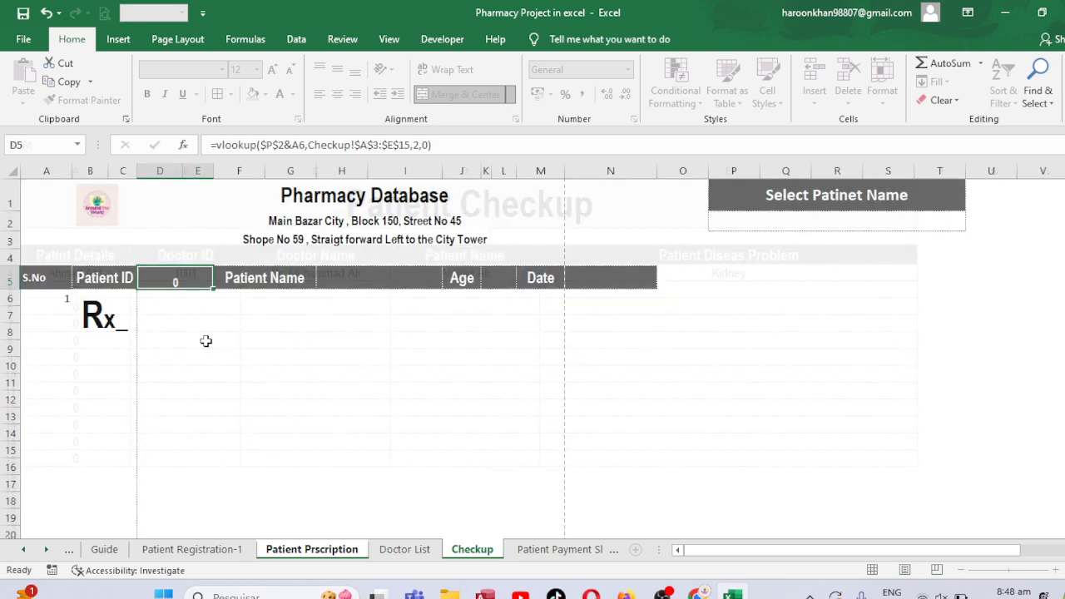
Enter the patient's first name in P2 under Select Patinet Name
left_click(166, 283)
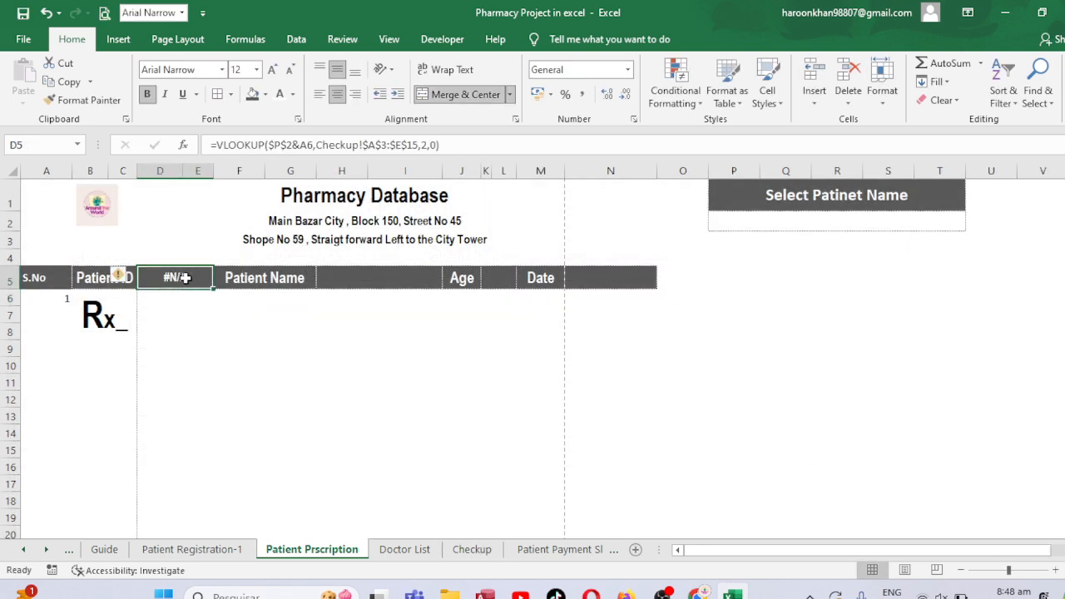
left_click(803, 218)
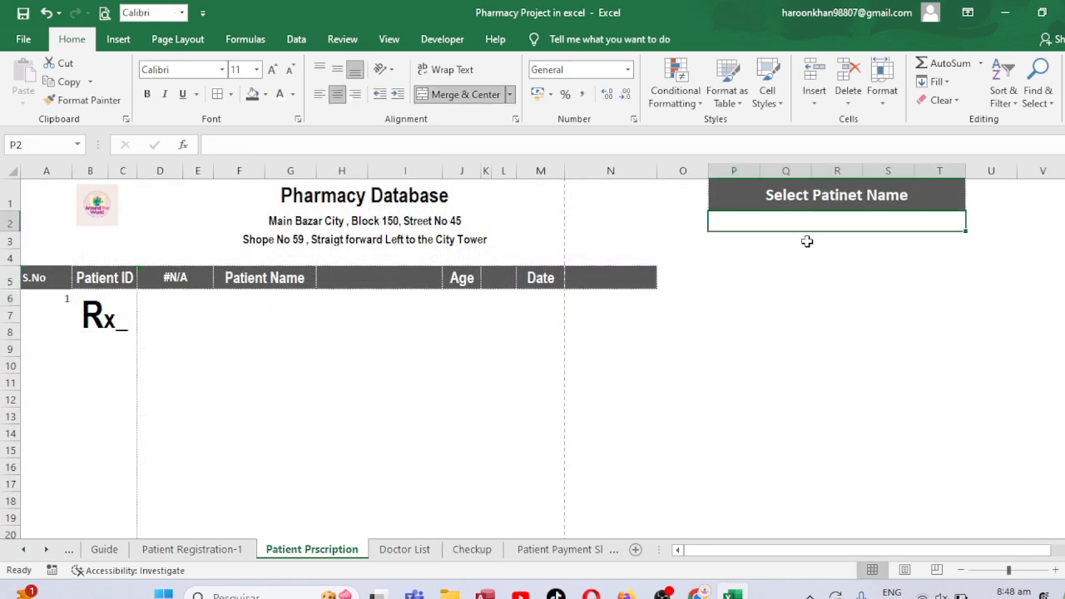
type("Ahmad")
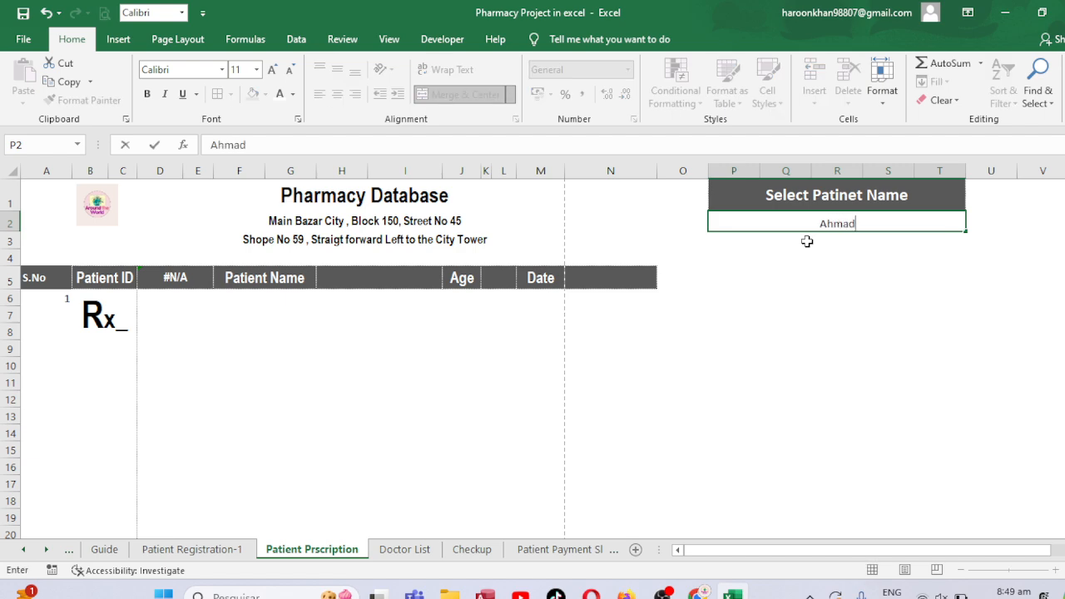
key("Return")
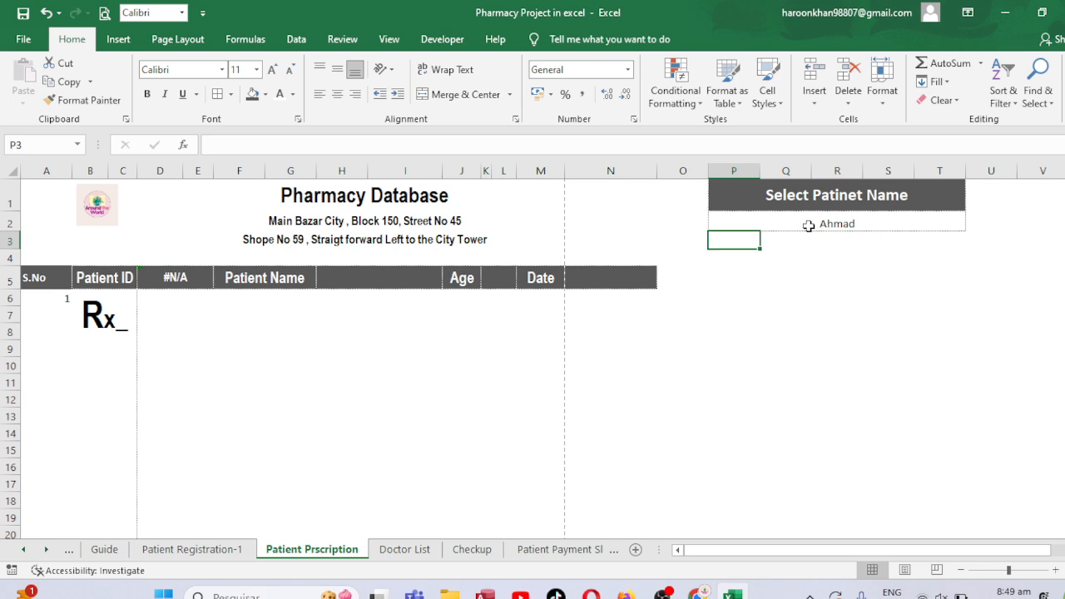
Check the patient names on the Checkup and Patient Registration-1 sheets, and complete the patient's full name in P2 on Patient Prscription
left_click(806, 225)
left_click(471, 549)
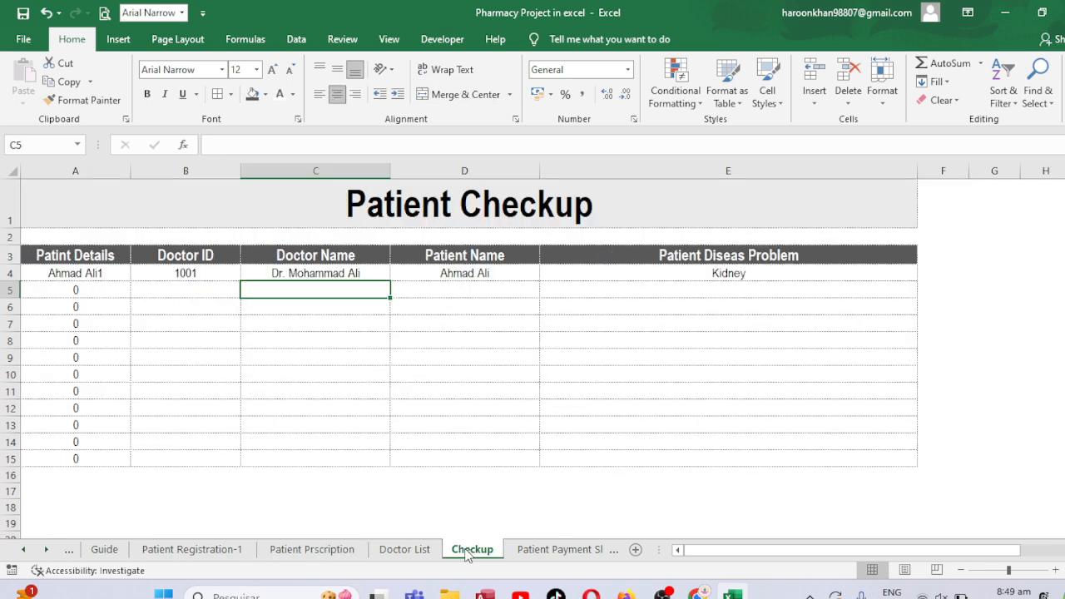
left_click(197, 547)
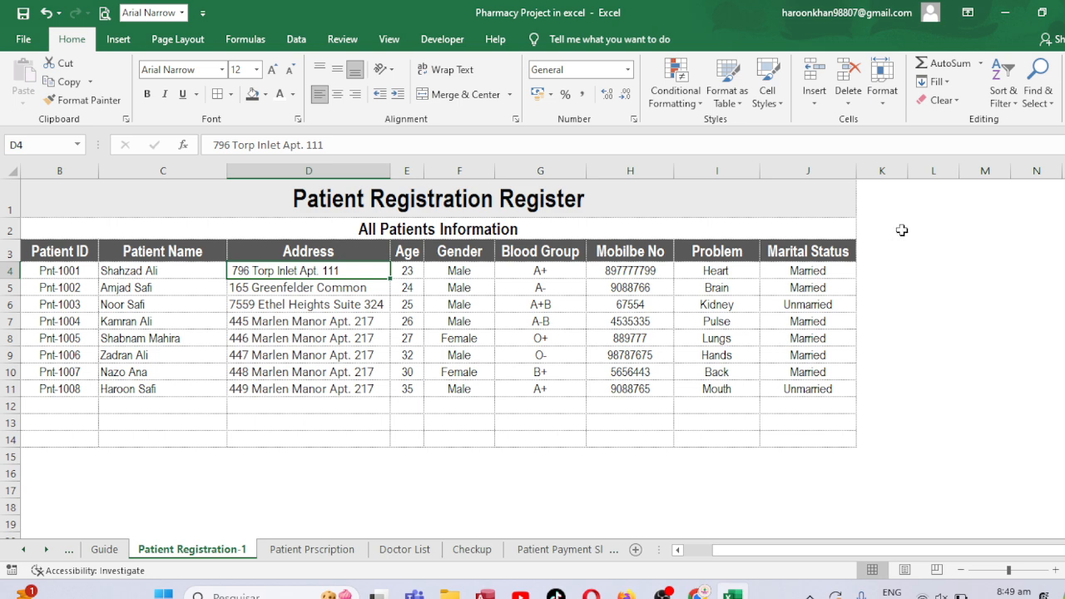
left_click(301, 552)
double_click(874, 218)
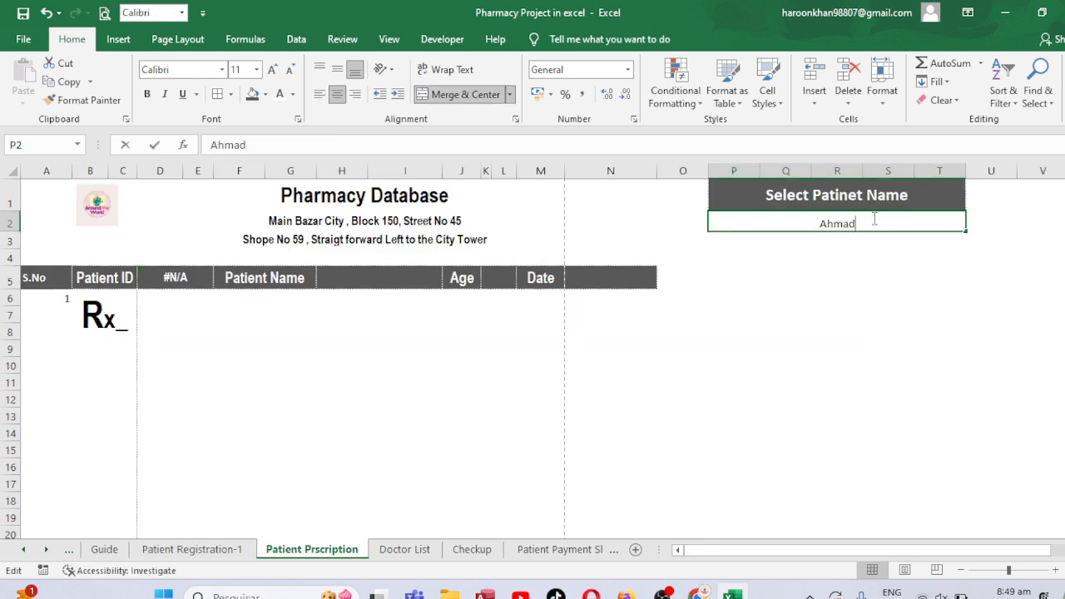
type("ali")
key("Return")
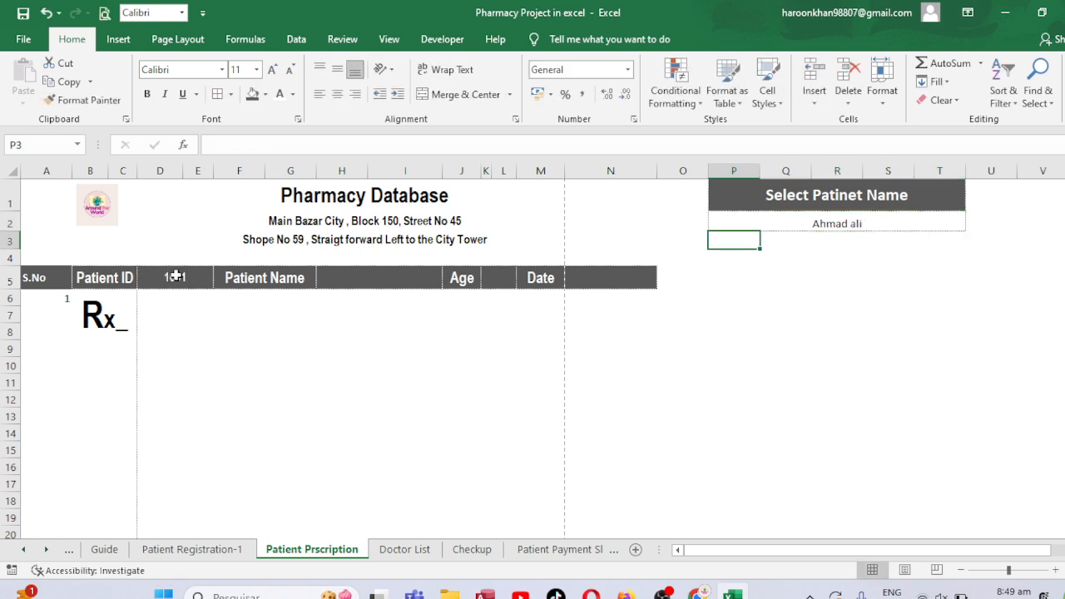
Wrap the D5 VLOOKUP in IFERROR with "" as the value returned on an error
left_click(173, 279)
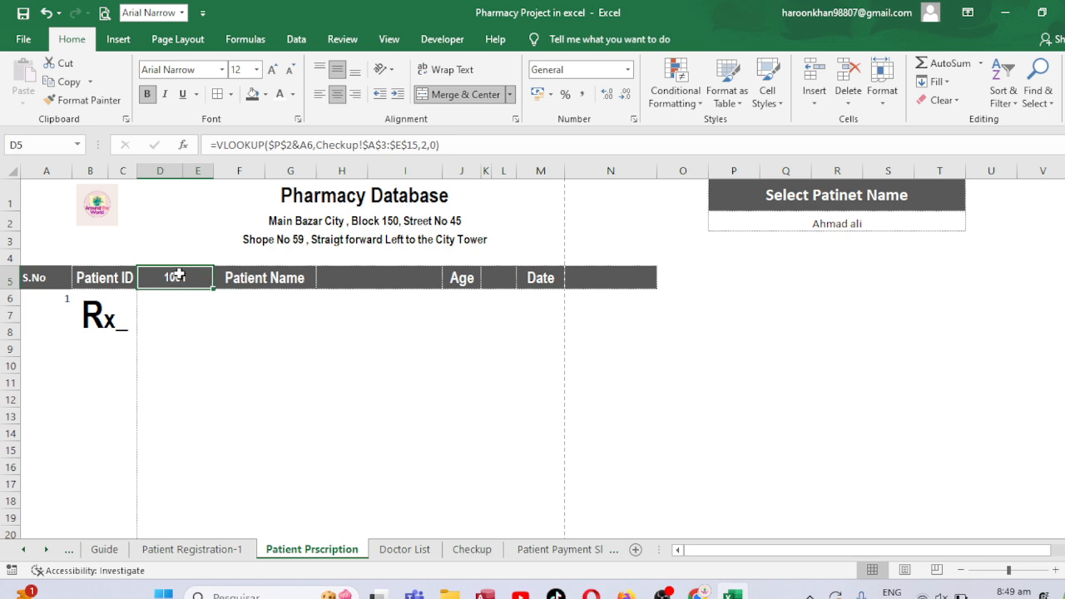
left_click(217, 144)
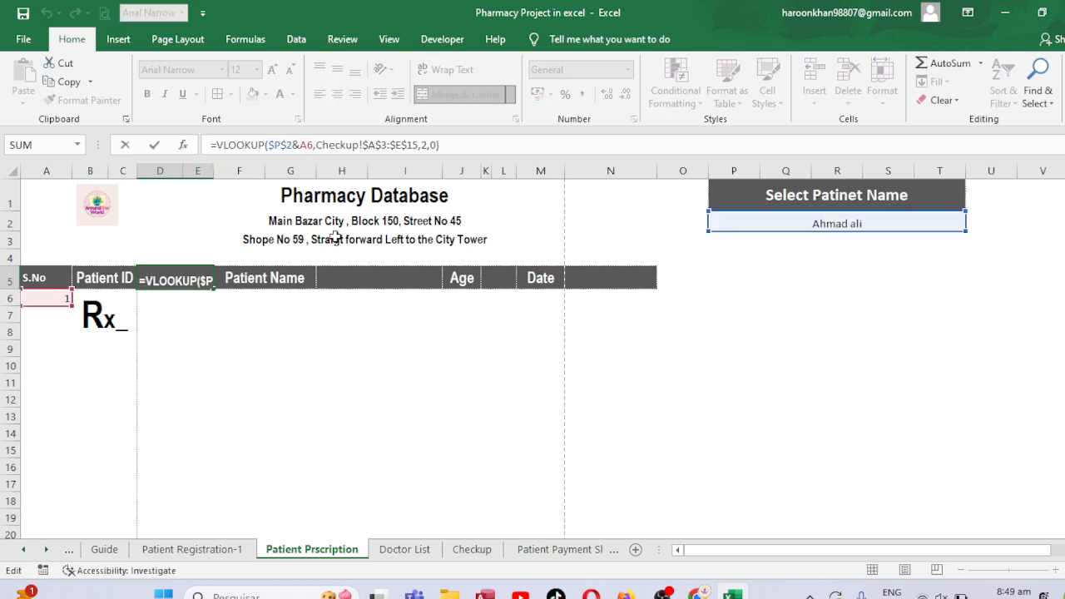
type("iferror")
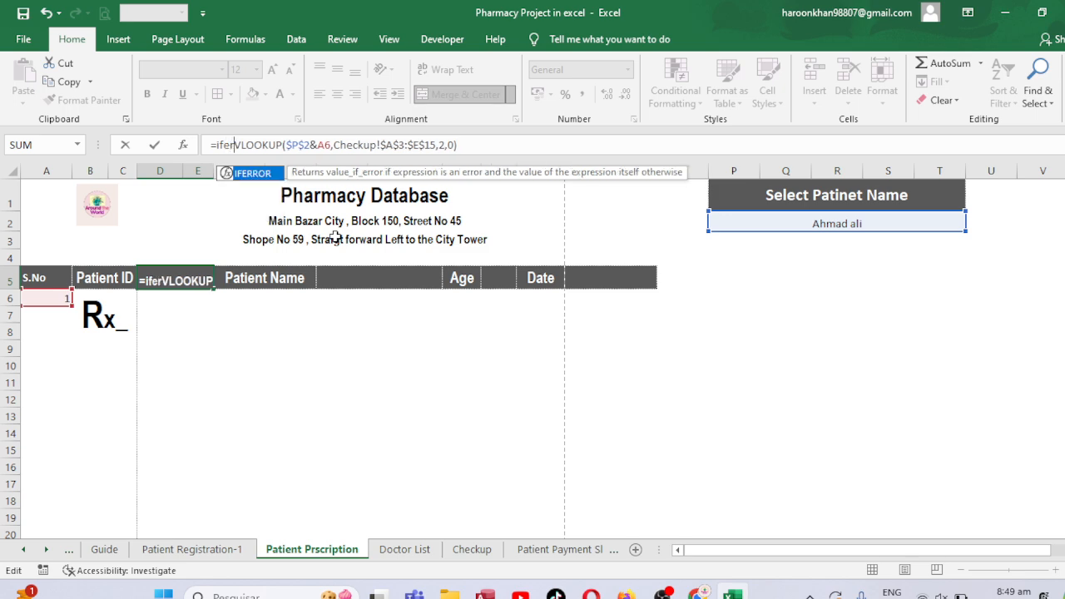
type("(")
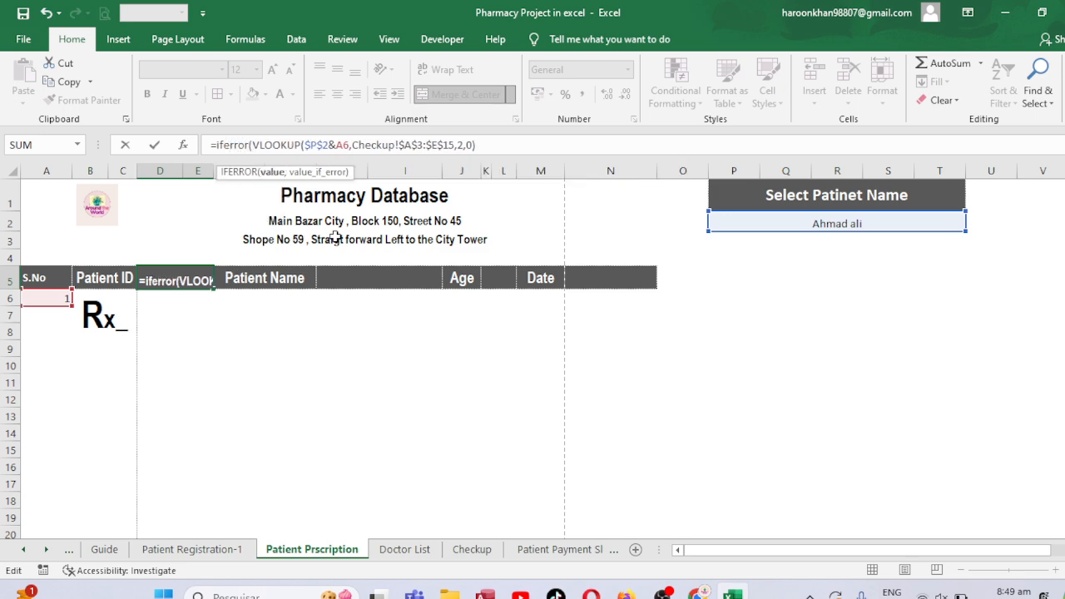
left_click(499, 144)
type(",")
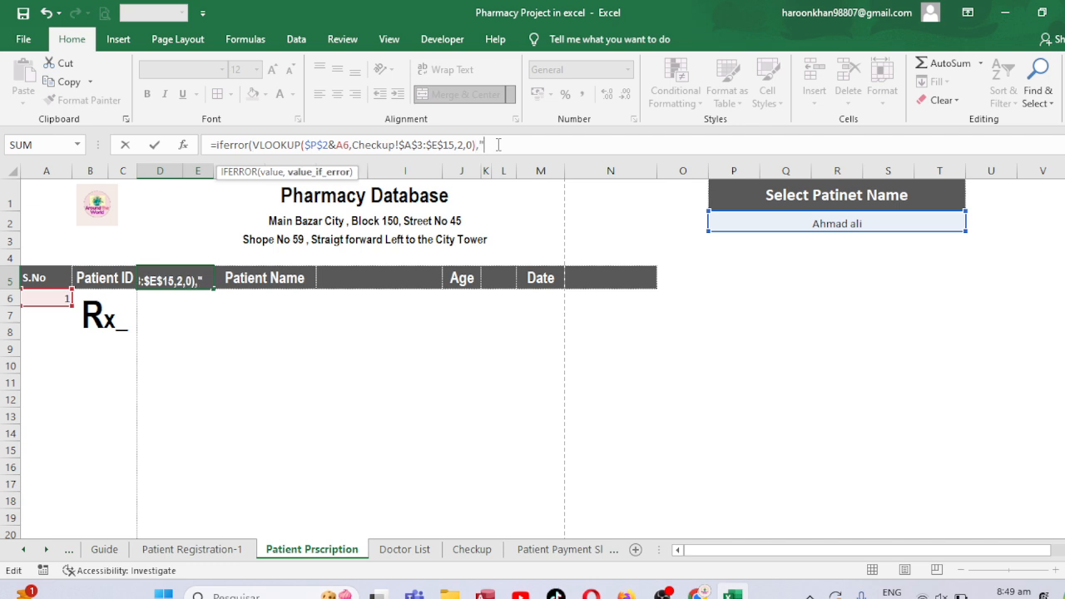
type("\"\")")
key("Return")
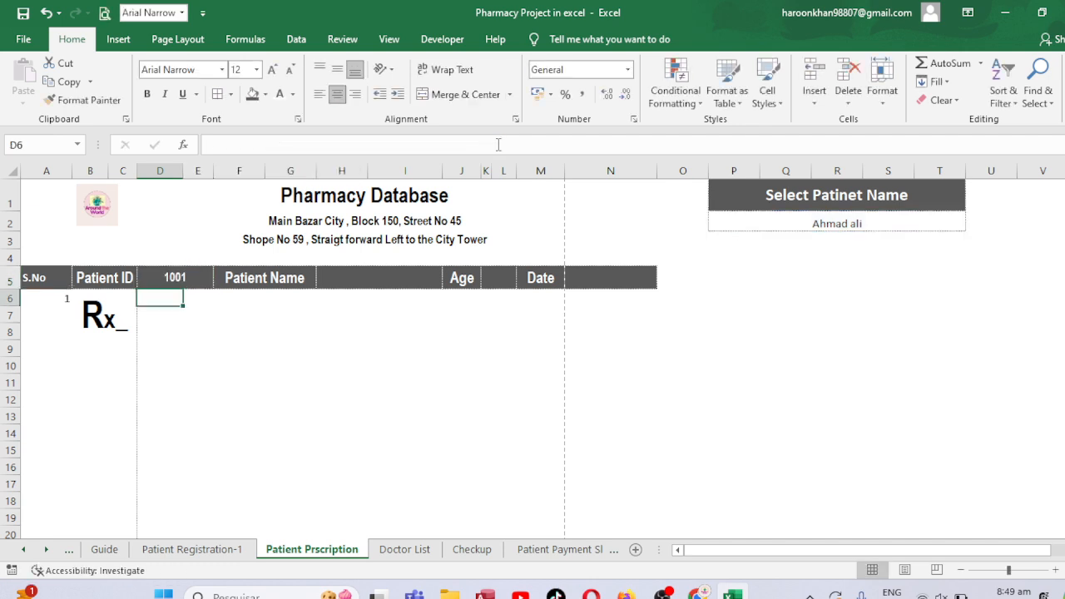
Copy the full IFERROR formula text from D5 and try to paste it into the merged cell H5 beside Patient Name
left_click(169, 273)
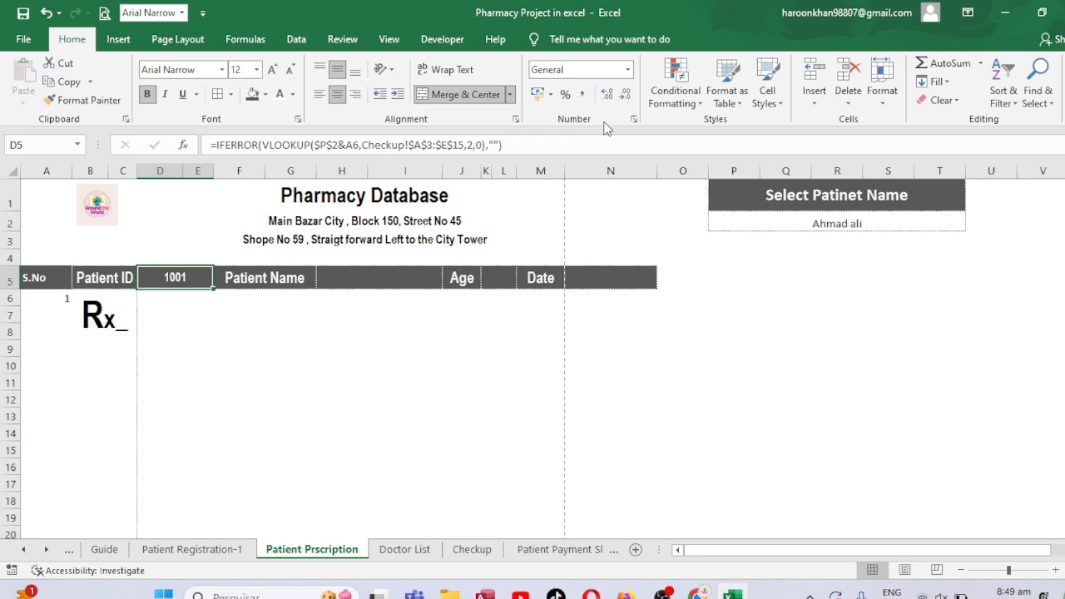
left_click_drag(502, 145, 210, 145)
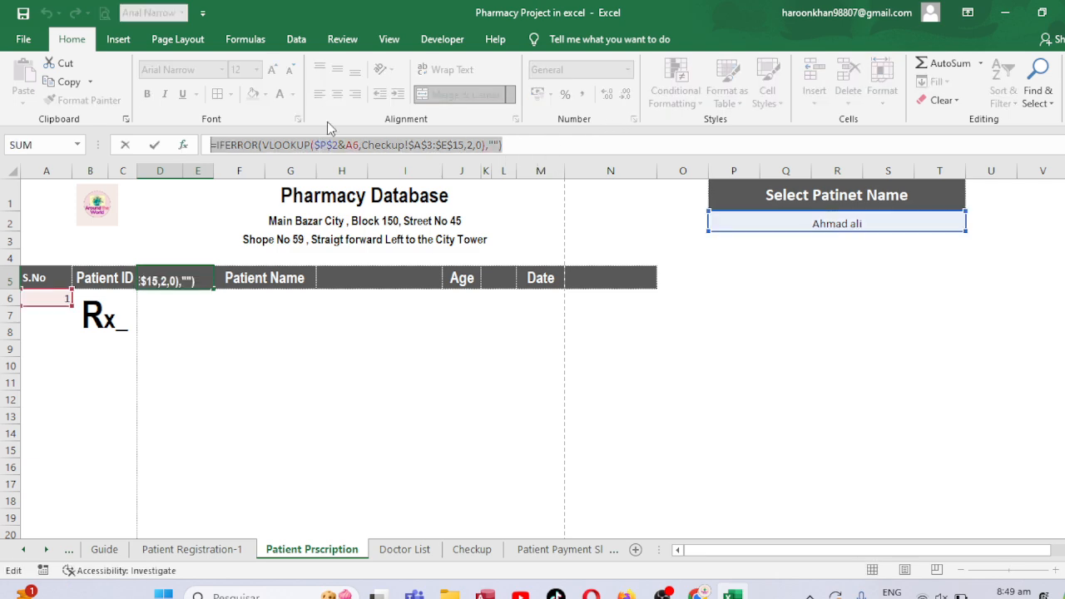
key("Return")
key("Right")
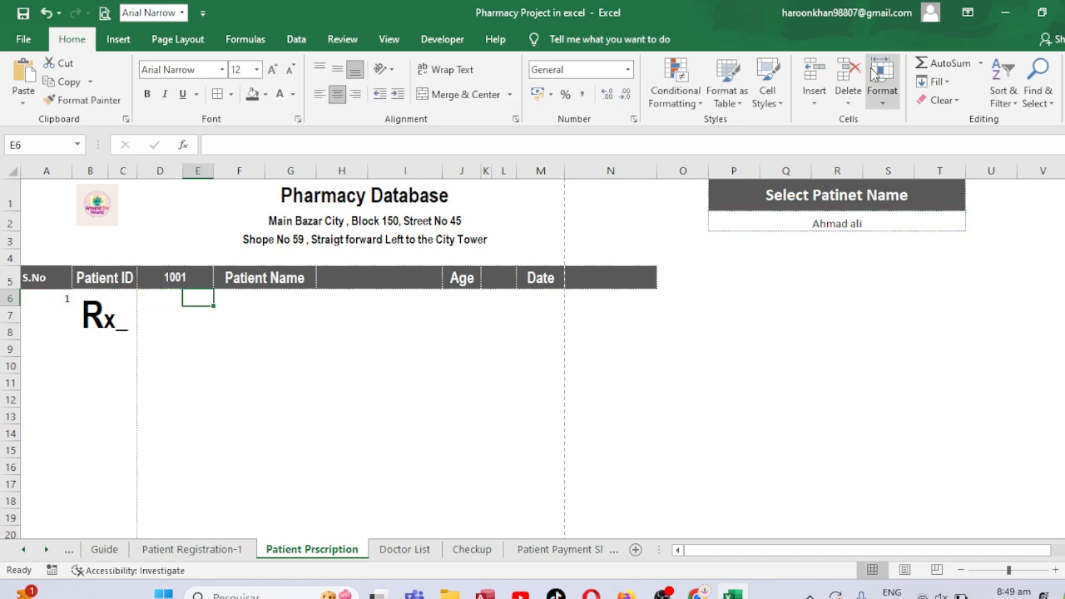
key("Right")
key("Up")
key("Right")
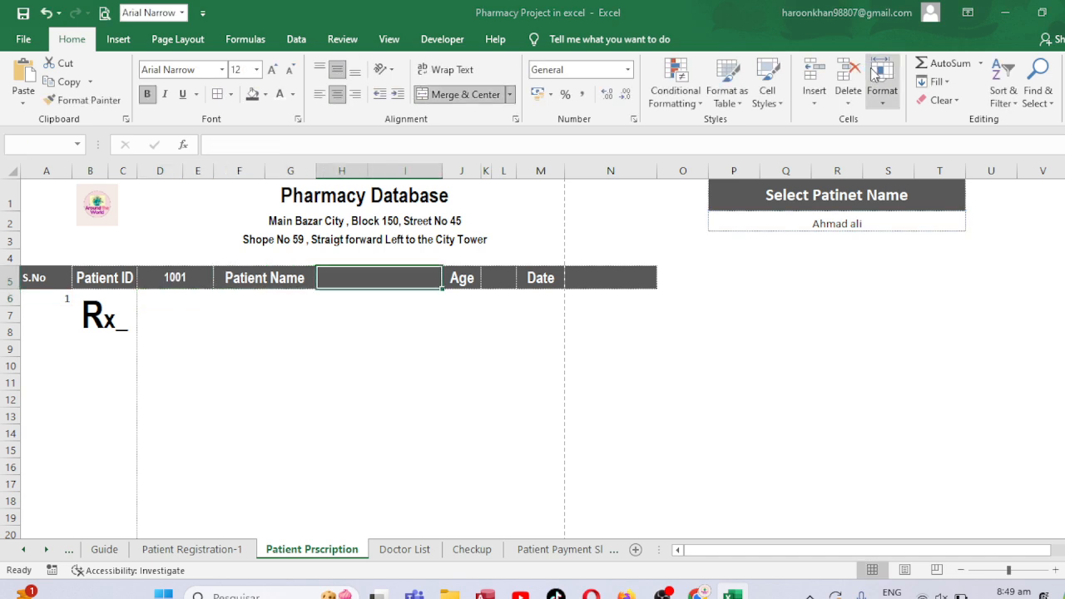
key("ctrl+v")
left_click(761, 276)
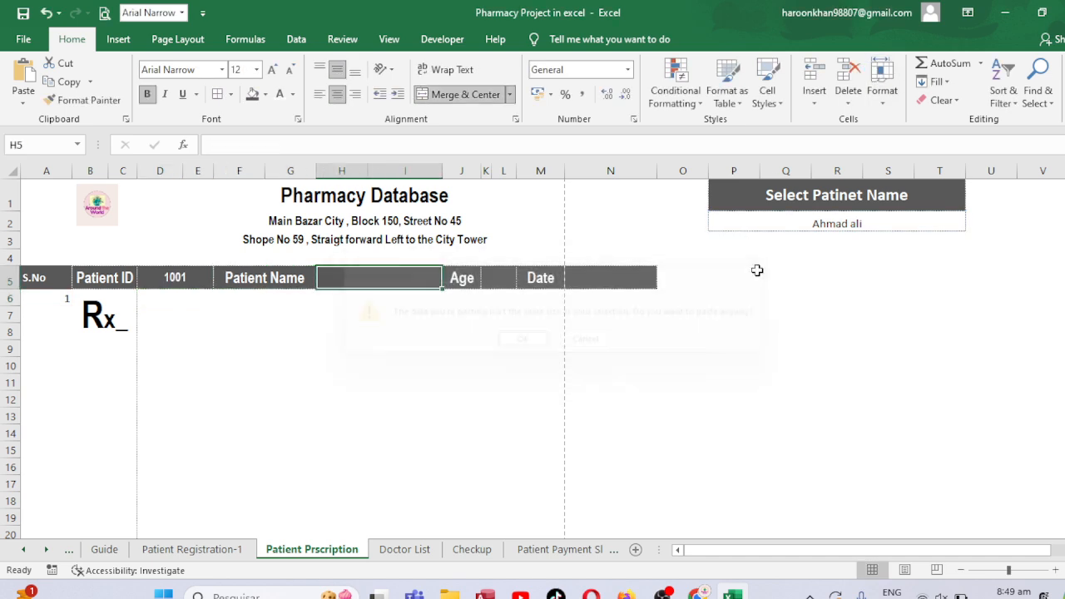
Unmerge the cells H5:I5 beside Patient Name
left_click(444, 98)
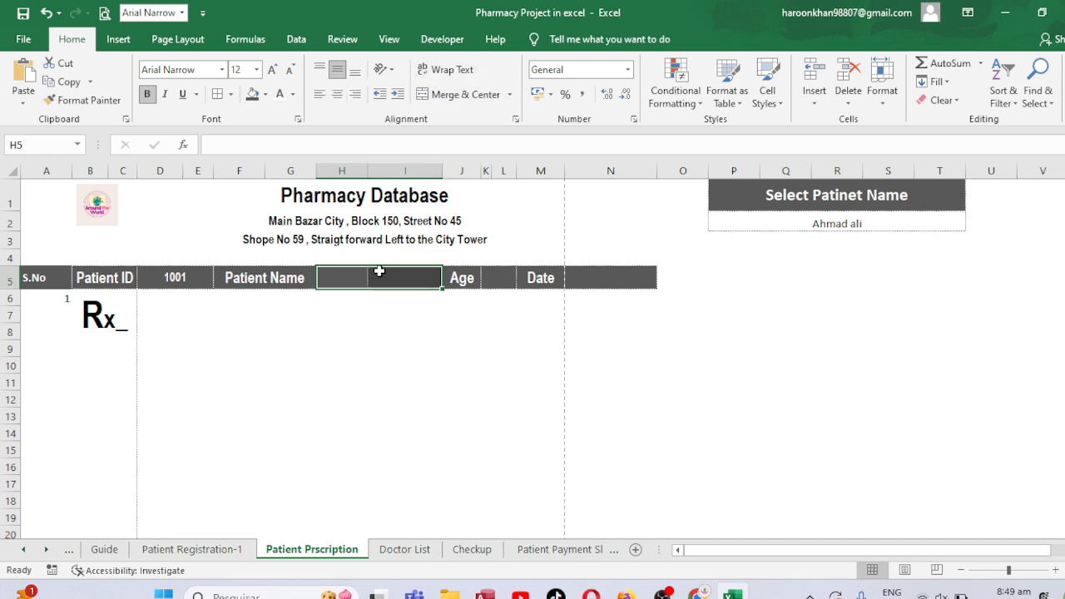
Paste the IFERROR VLOOKUP formula into H5 and set its column index to 4 so it returns the patient's name
left_click(350, 276)
key("ctrl+v")
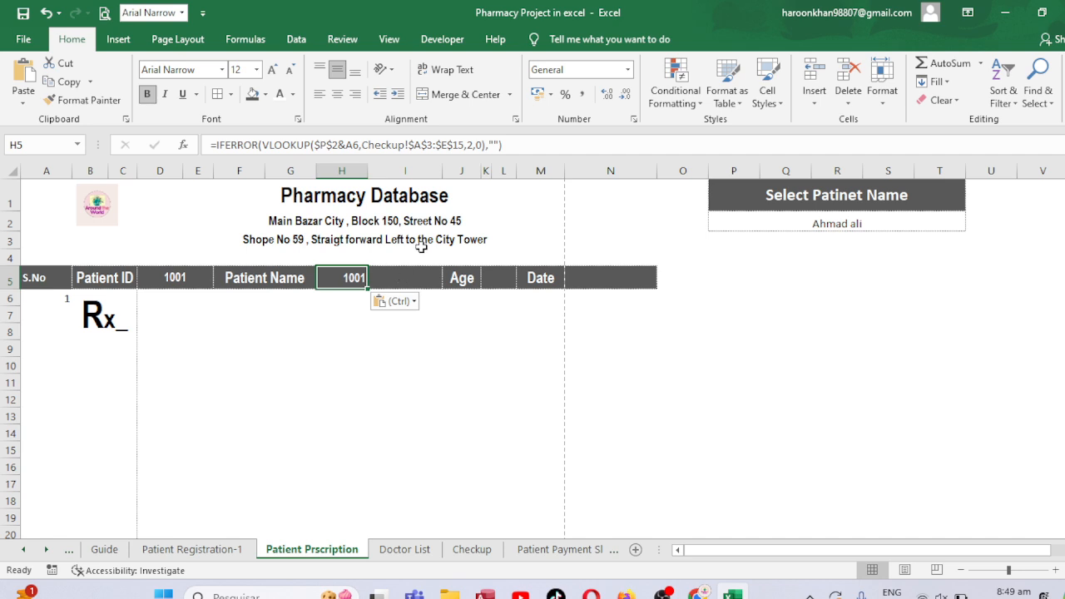
left_click(471, 145)
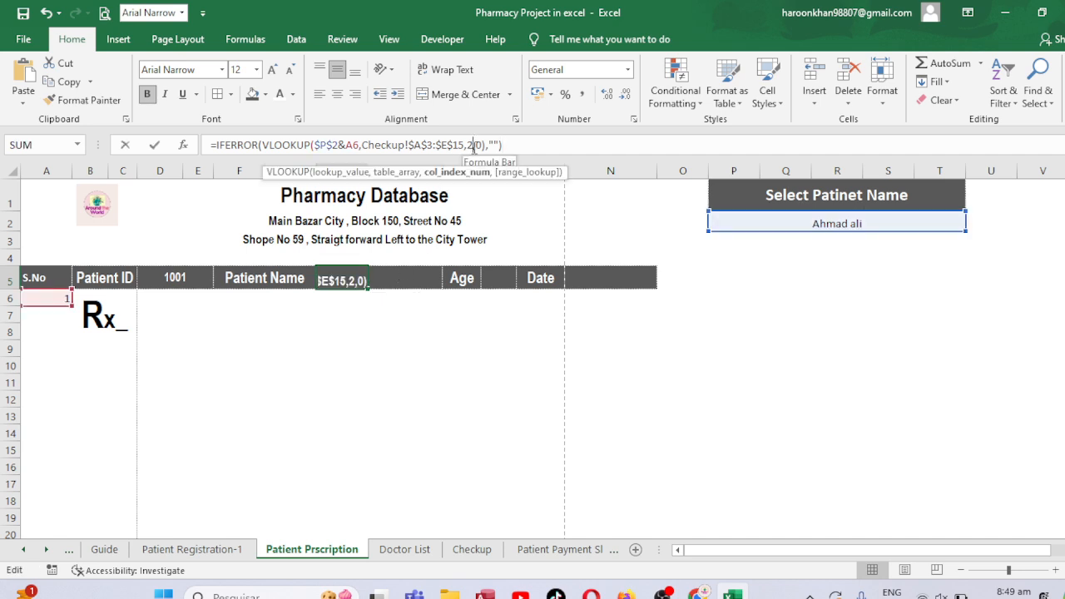
key("BackSpace")
type("3")
key("Return")
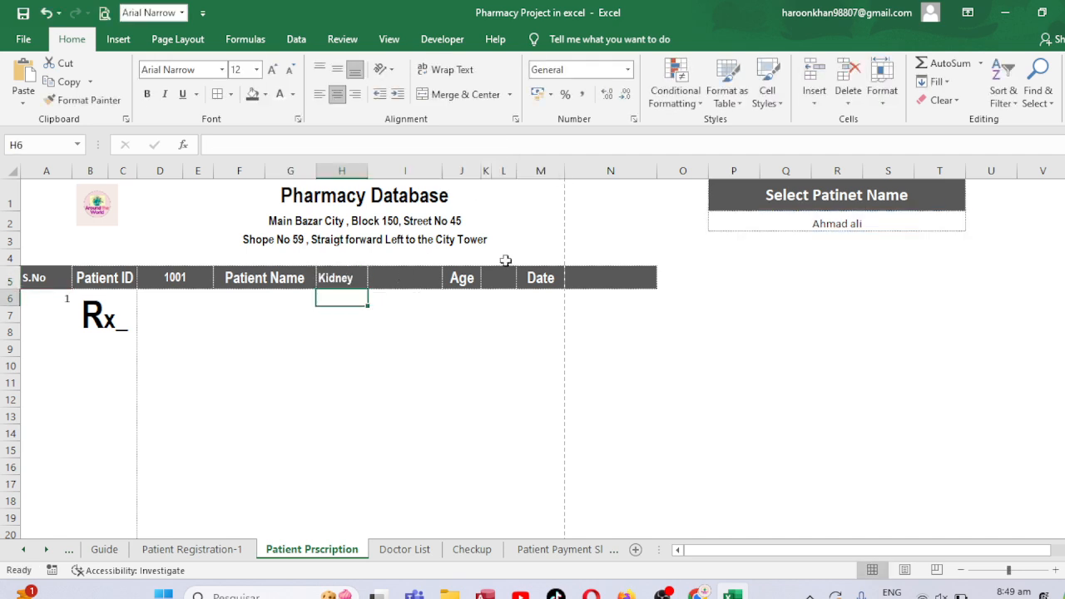
left_click(337, 273)
left_click(474, 144)
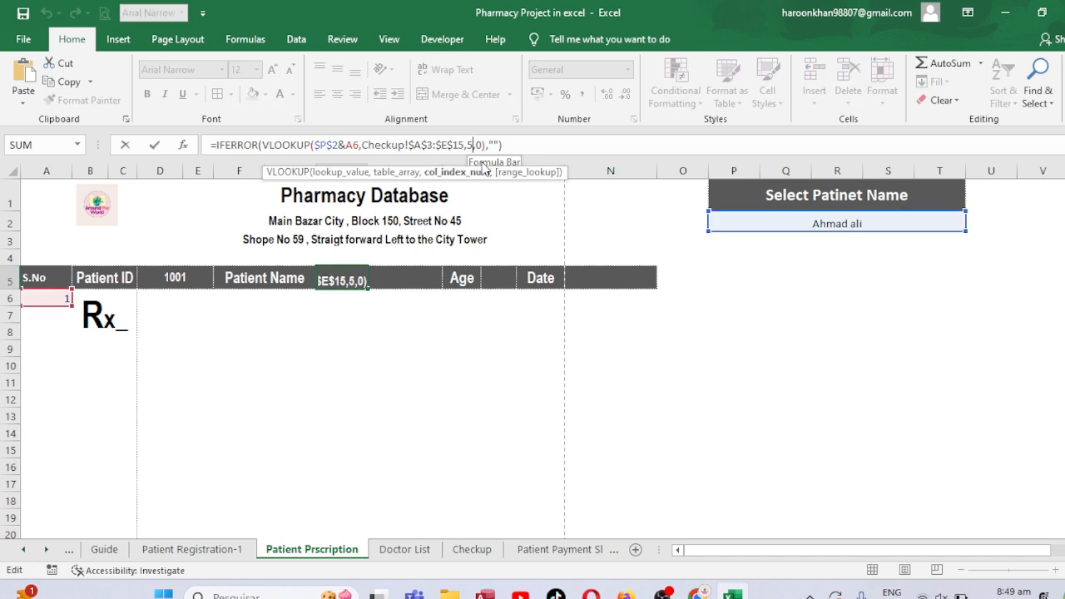
key("Return")
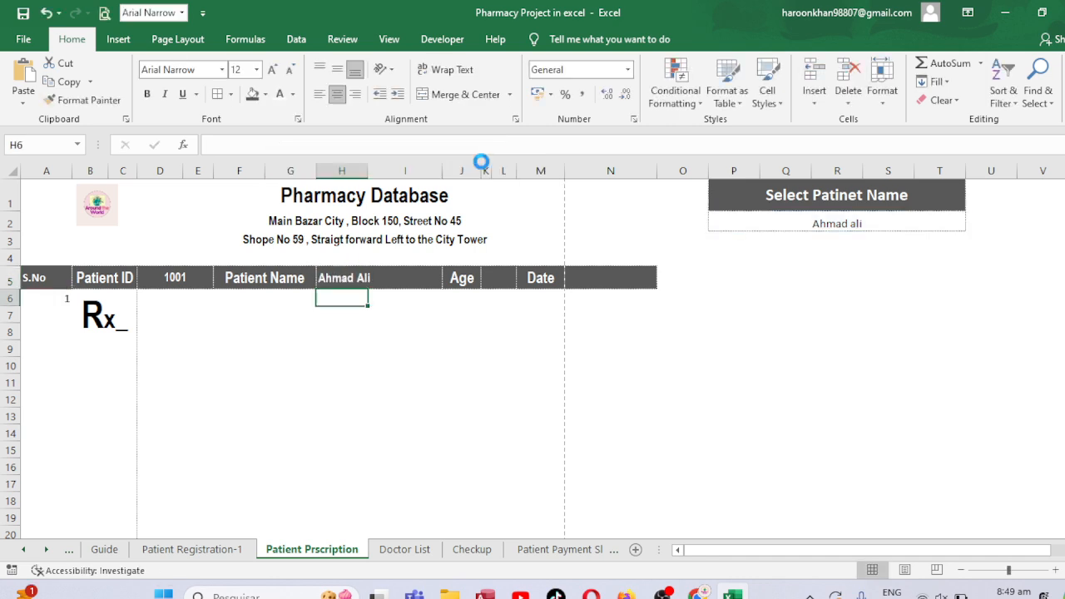
Merge and center the cells H5:I5 that hold the patient name formula
left_click(348, 278)
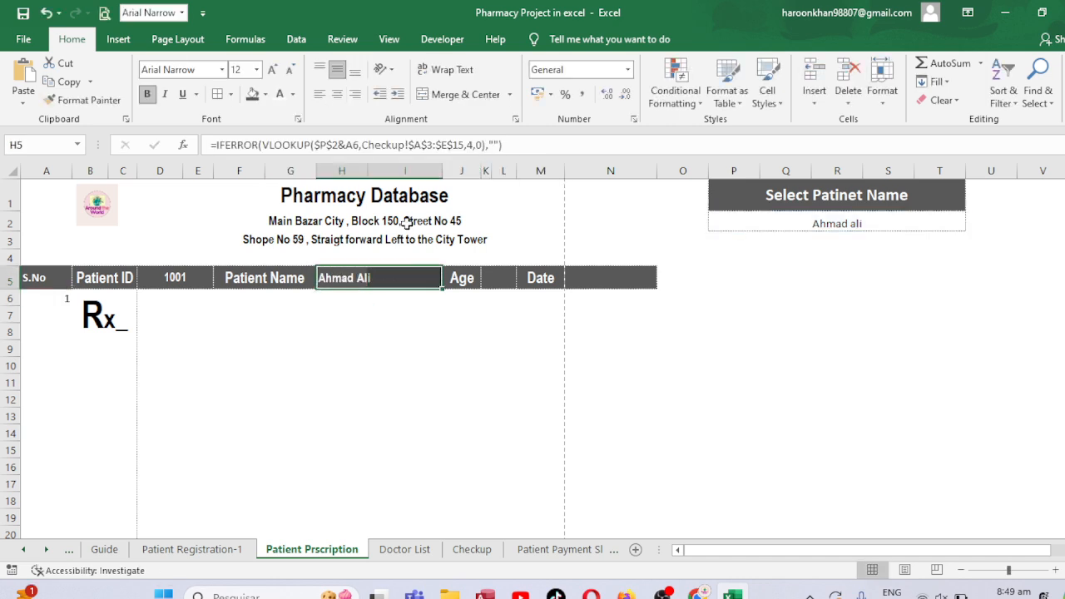
left_click(462, 94)
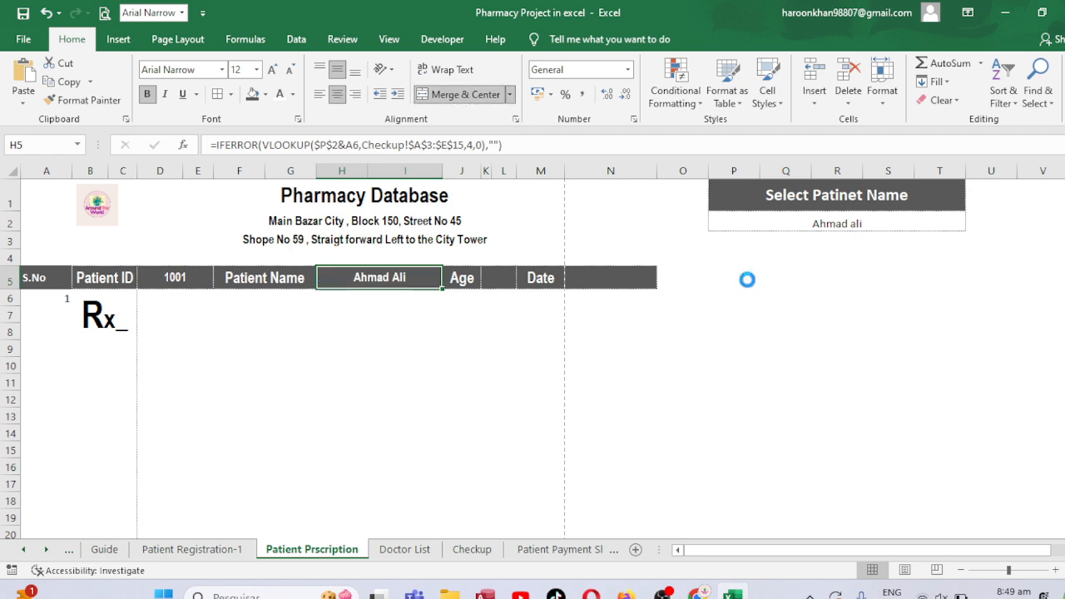
left_click(502, 280)
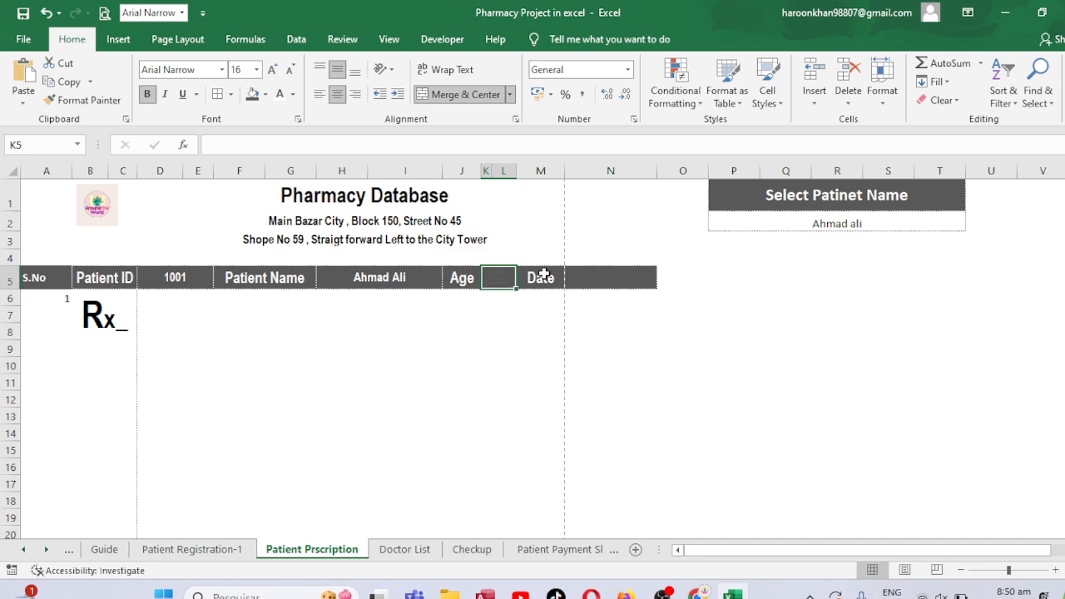
Narrow column N beside the Date header and column I beneath the patient name
left_click(541, 278)
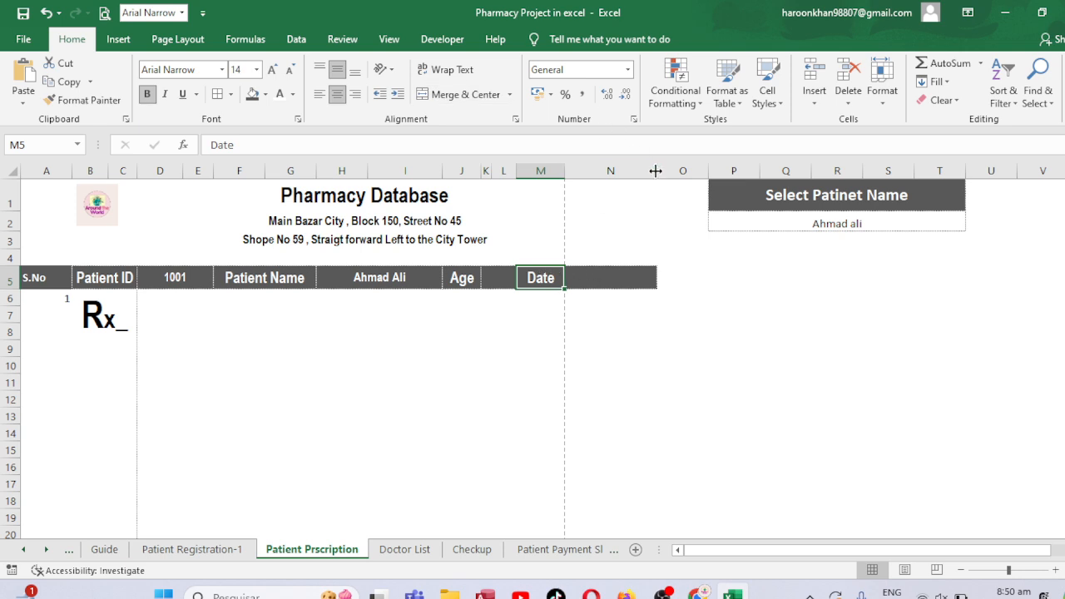
left_click_drag(656, 171, 619, 173)
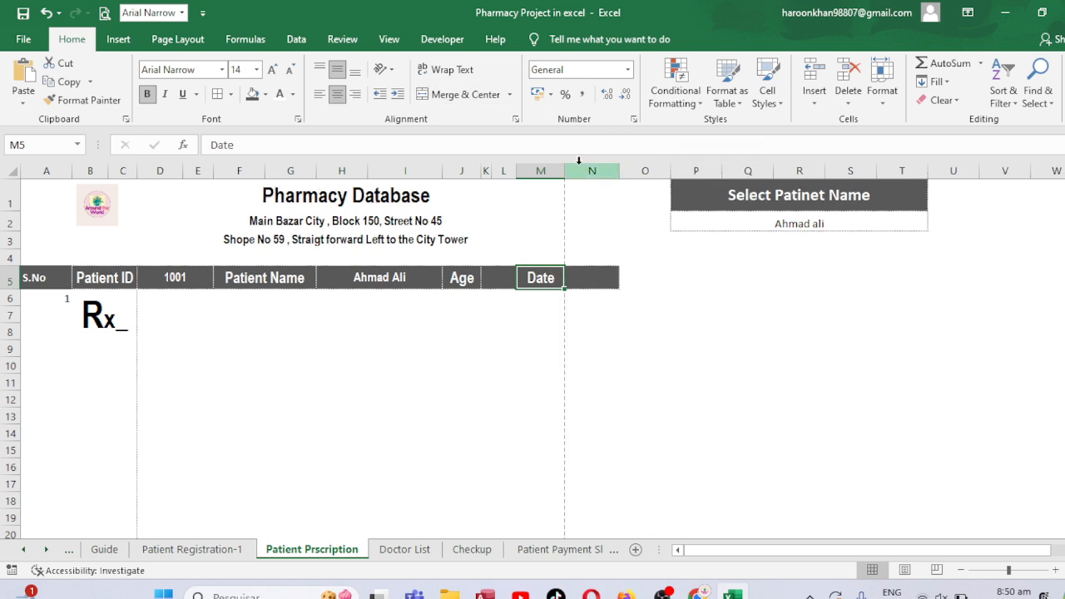
left_click_drag(443, 170, 427, 169)
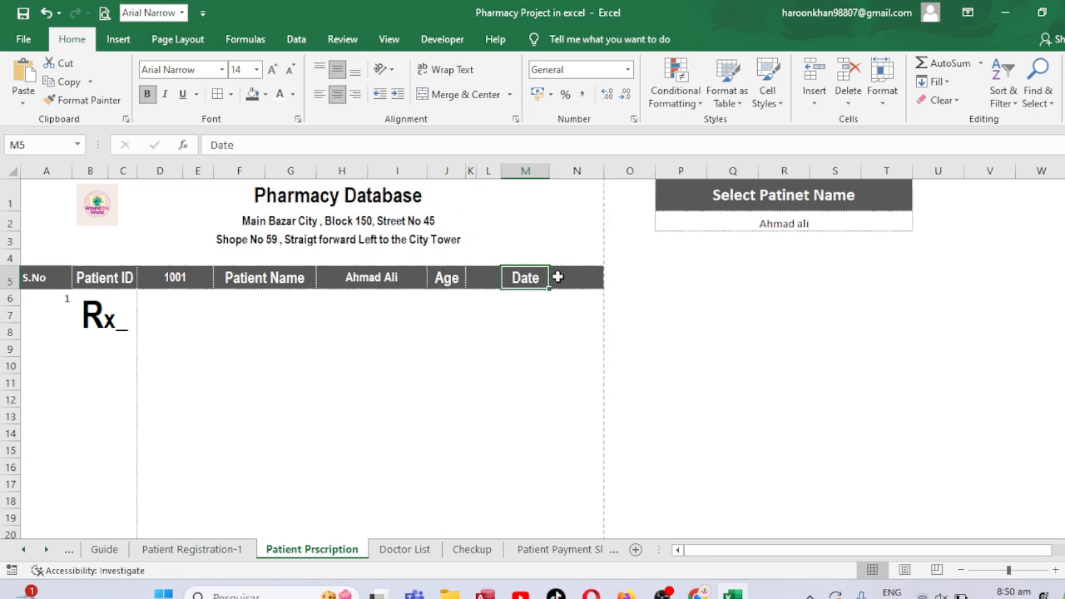
Enter the formula =today() in N5 beside the Date label
left_click(557, 277)
type("=to")
type("day")
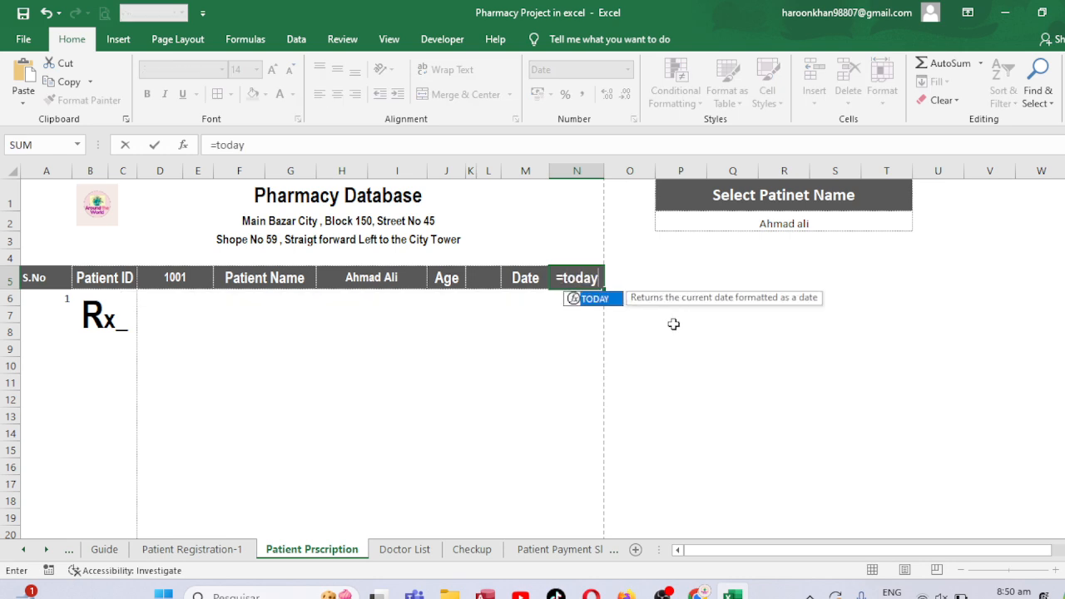
type("()")
key("Return")
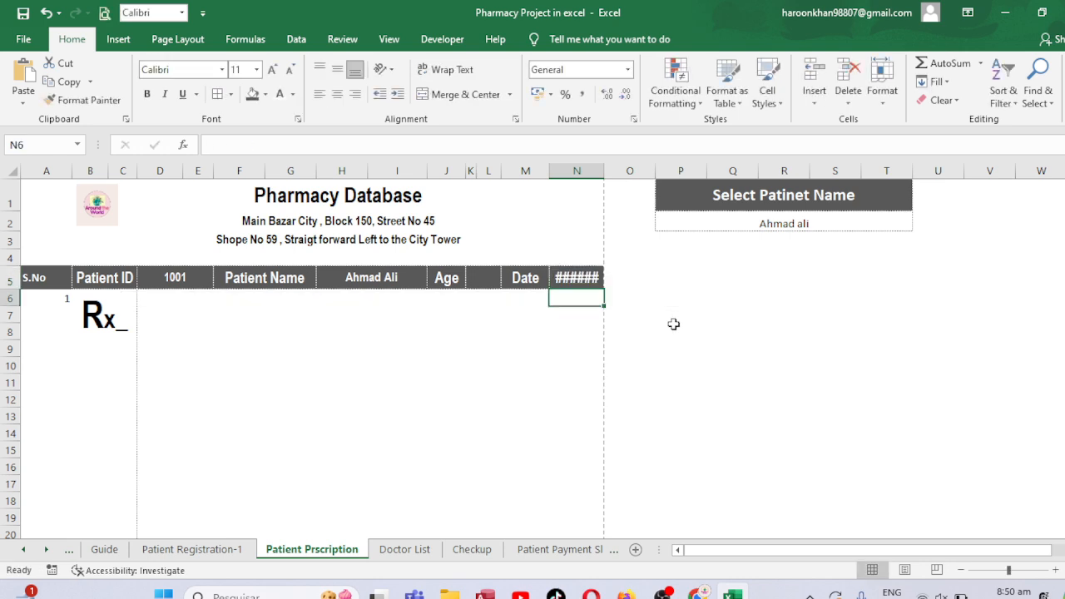
Merge and center K5:M5 around the Date label, and resize columns L to N so the full date fits in N5
left_click(505, 277)
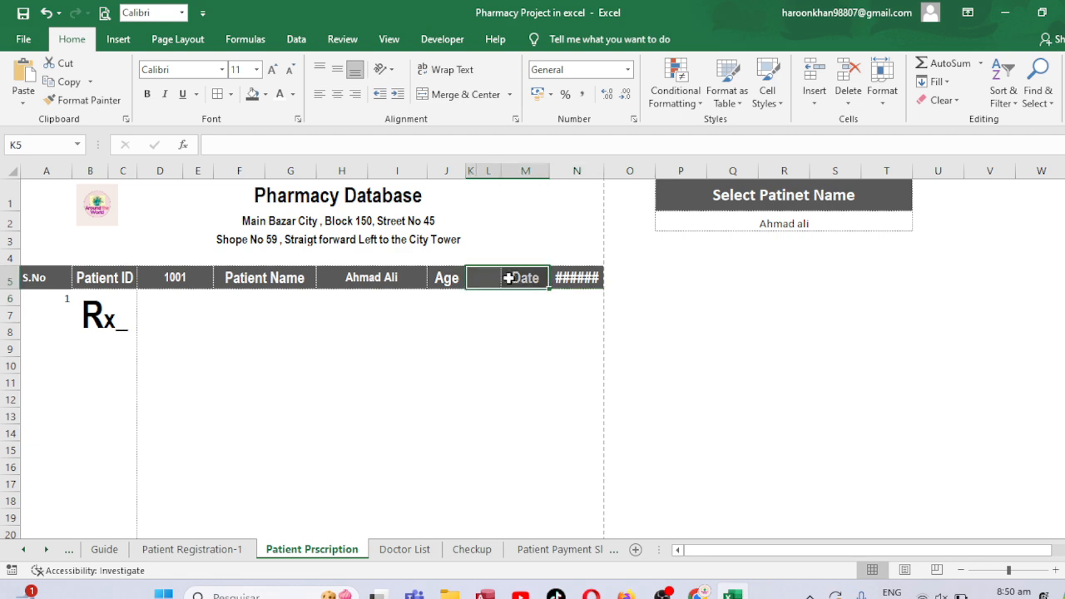
left_click(473, 94)
left_click_drag(553, 171, 496, 171)
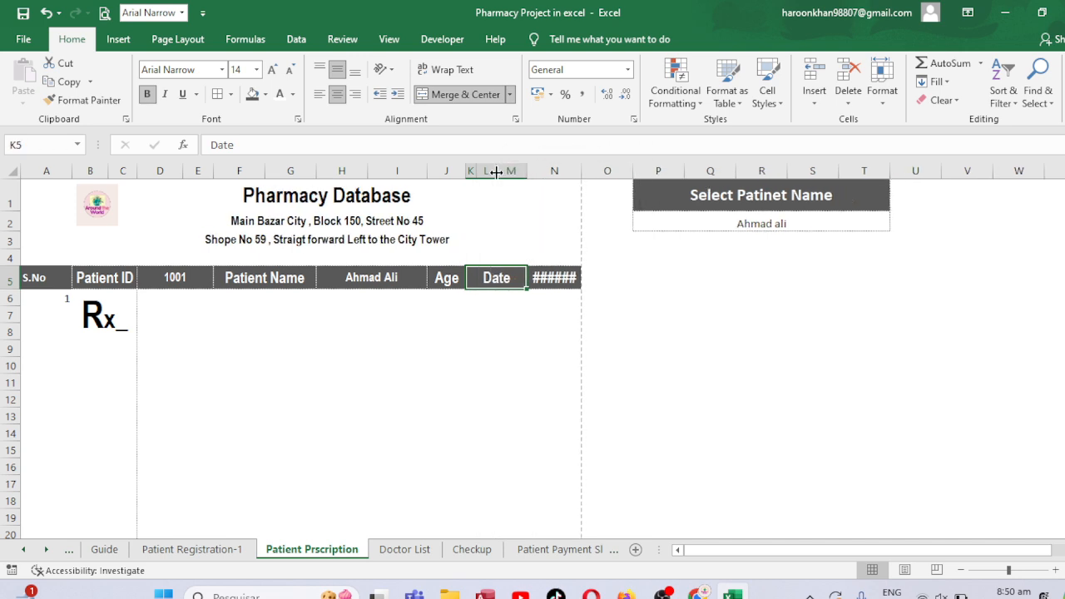
left_click_drag(580, 170, 604, 170)
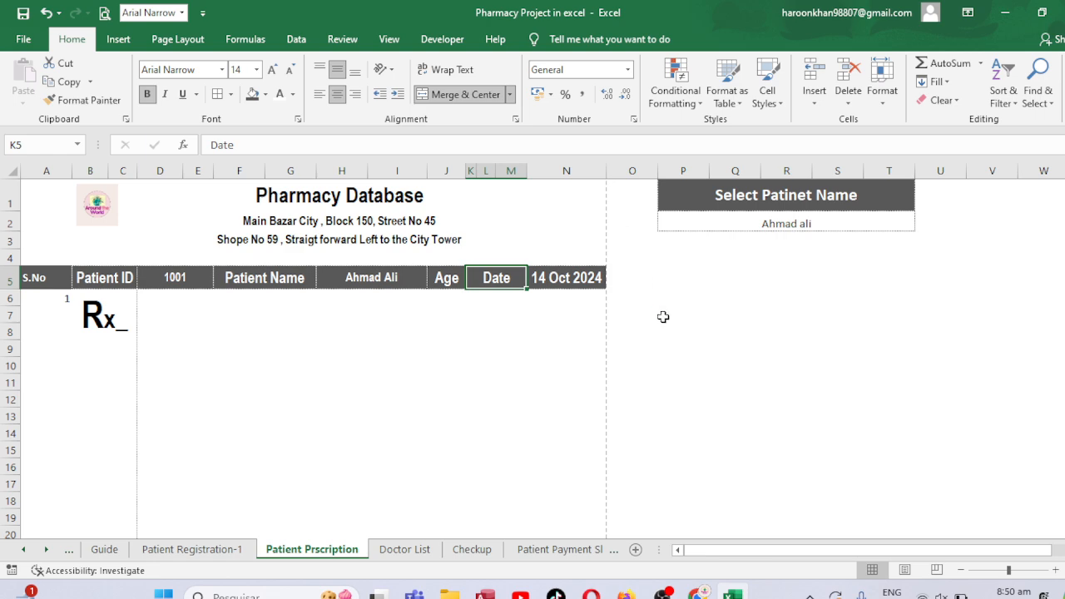
Delete the Rx_ text below the Patient ID header and unmerge the cells B6:C8
left_click(807, 225)
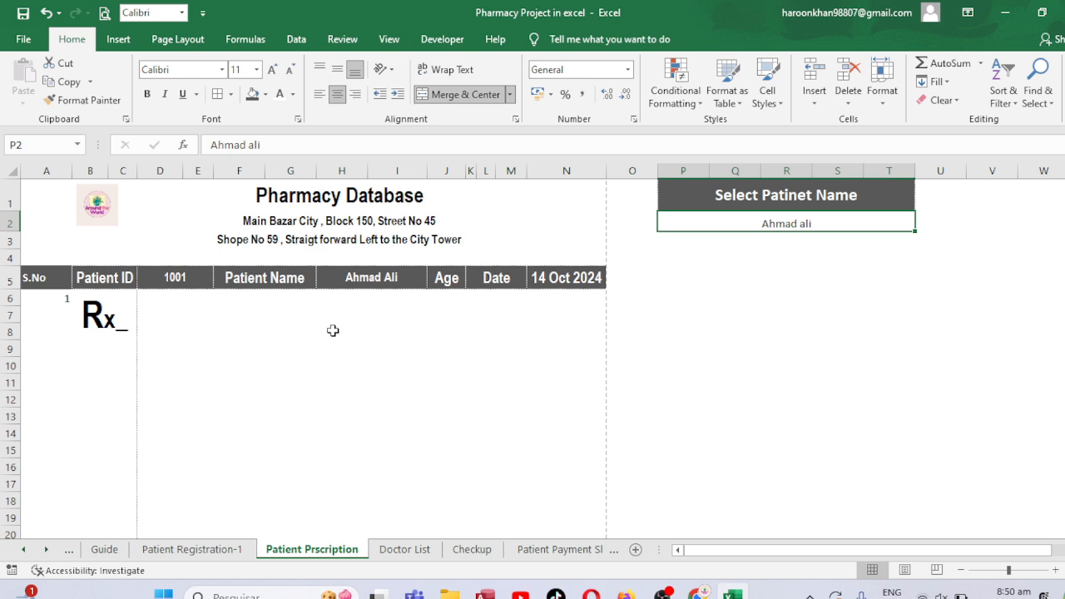
left_click(178, 315)
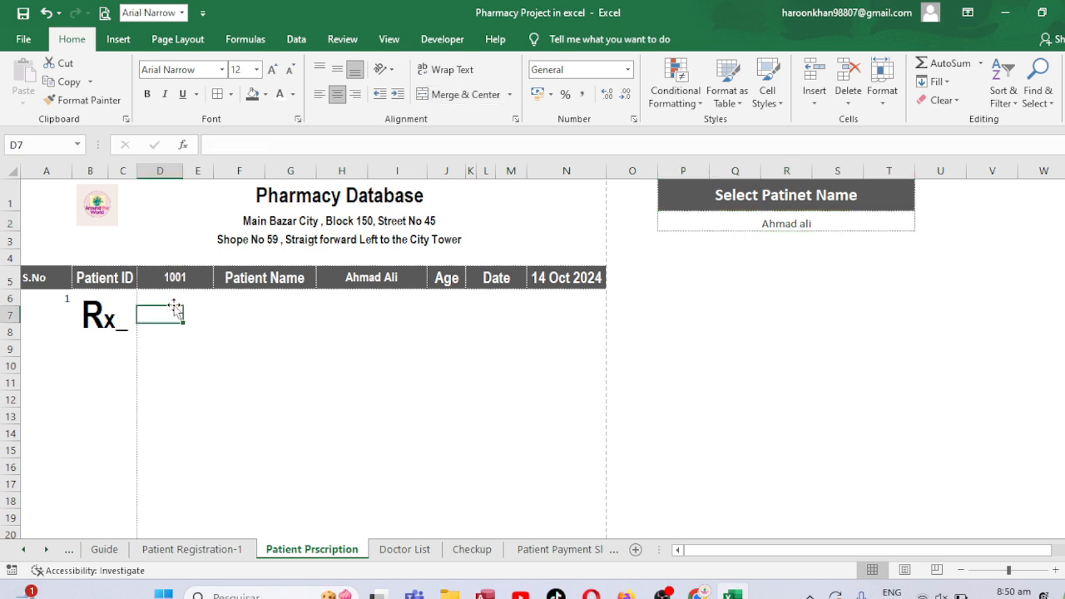
left_click(107, 313)
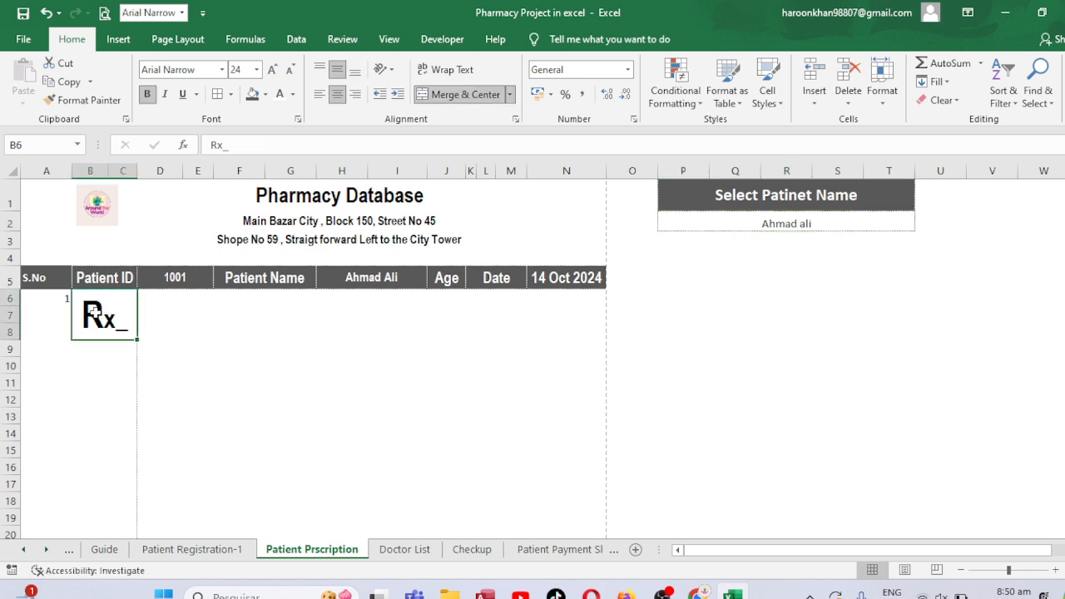
key("Delete")
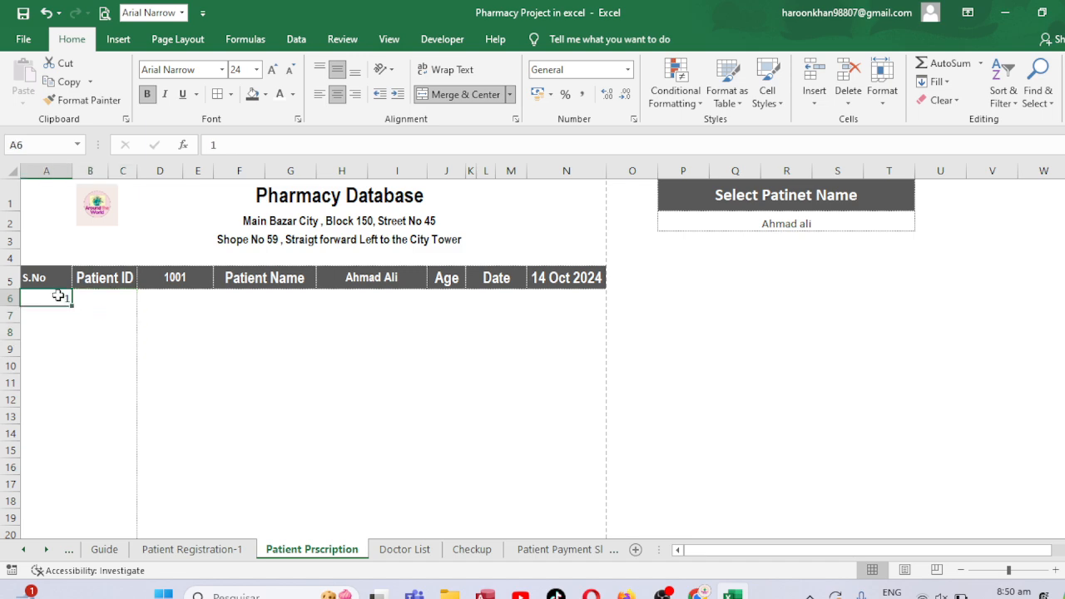
left_click_drag(58, 297, 211, 468)
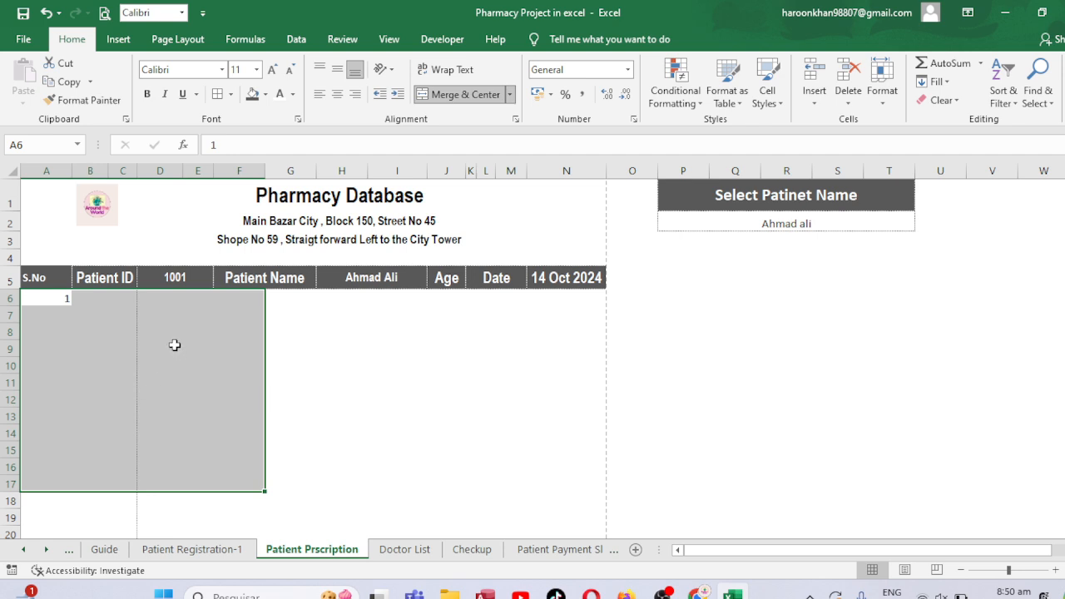
left_click(112, 285)
left_click(116, 296)
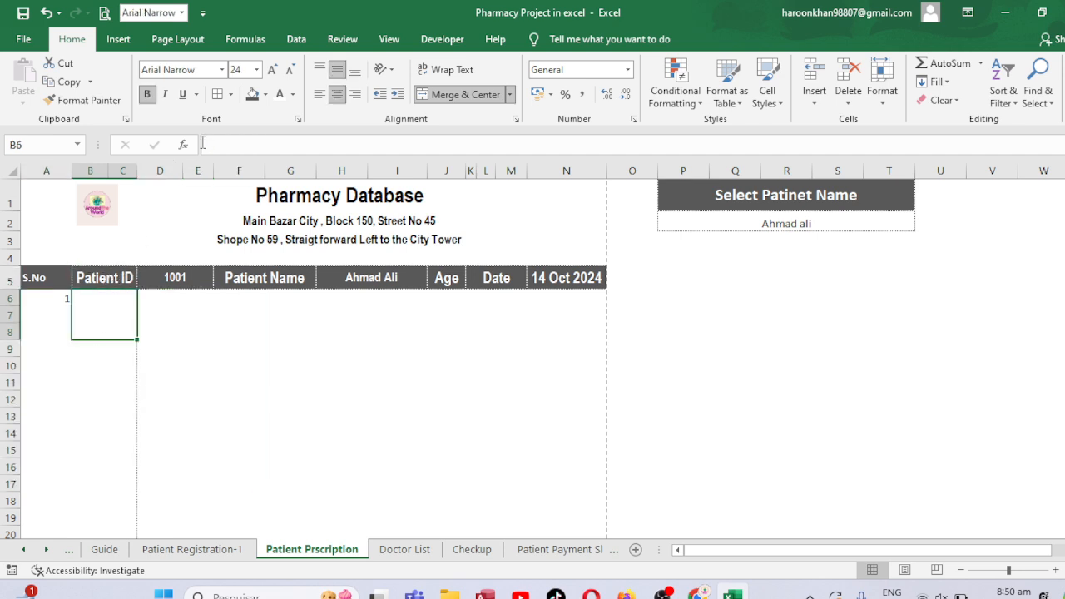
left_click(474, 94)
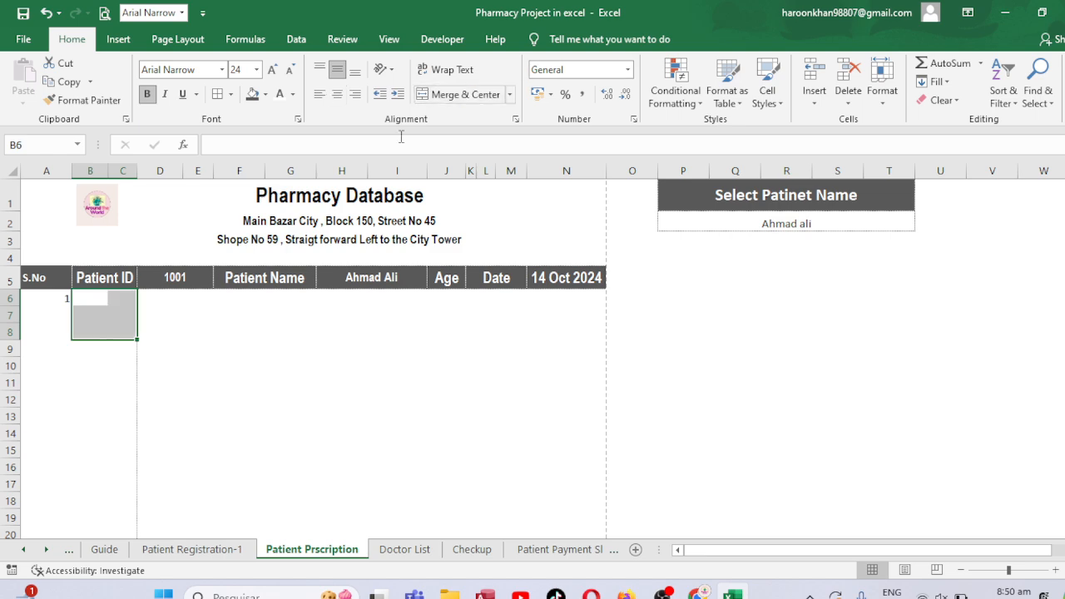
Fill the serial numbers from A6 down to A50 as 1 to 45 and center them horizontally
left_click(60, 301)
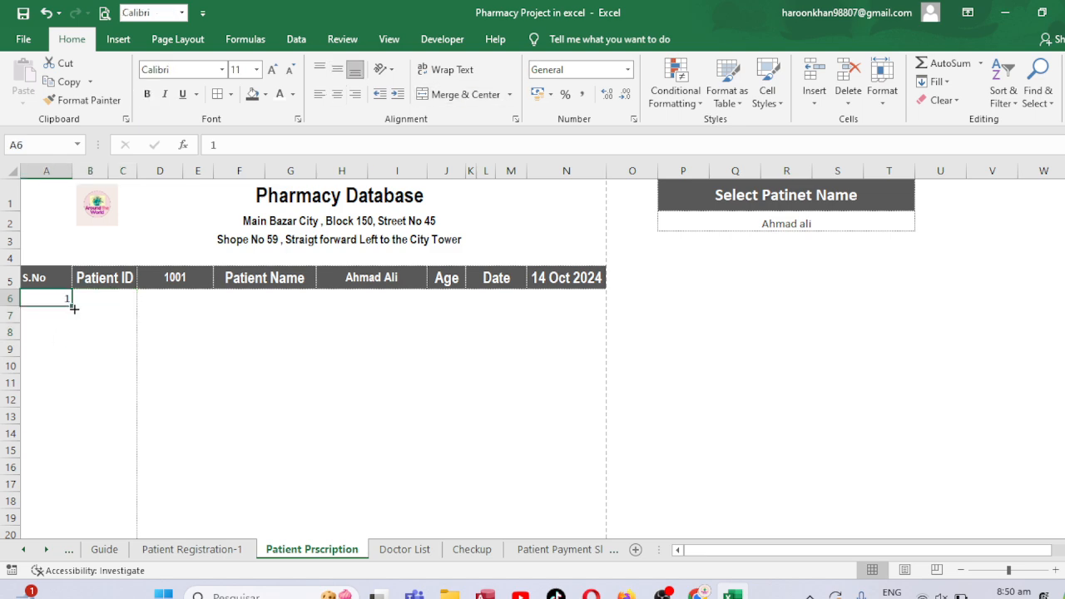
left_click_drag(73, 308, 51, 509)
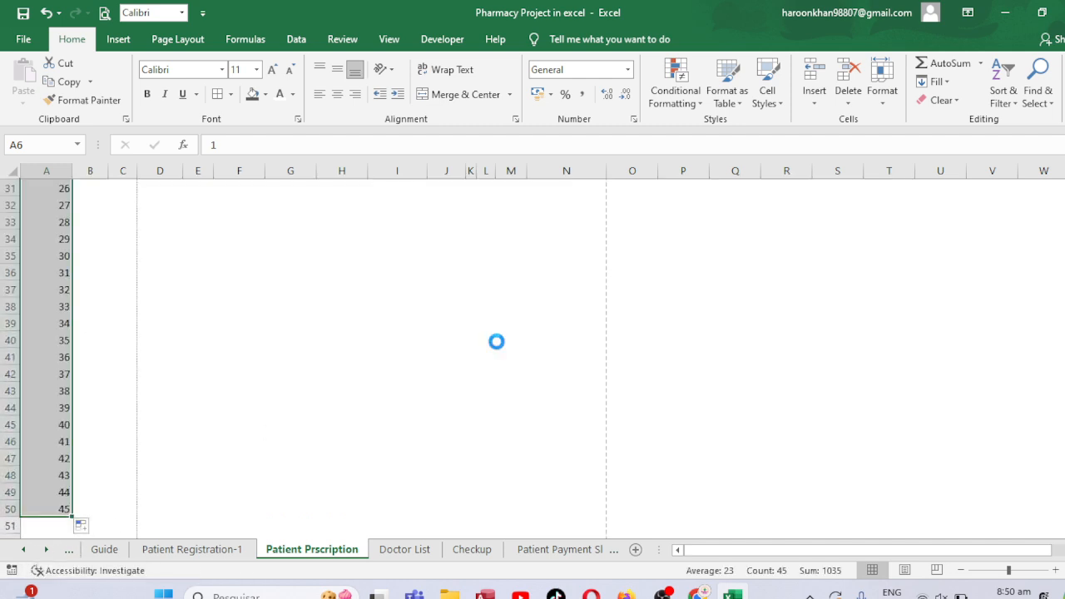
left_click(337, 94)
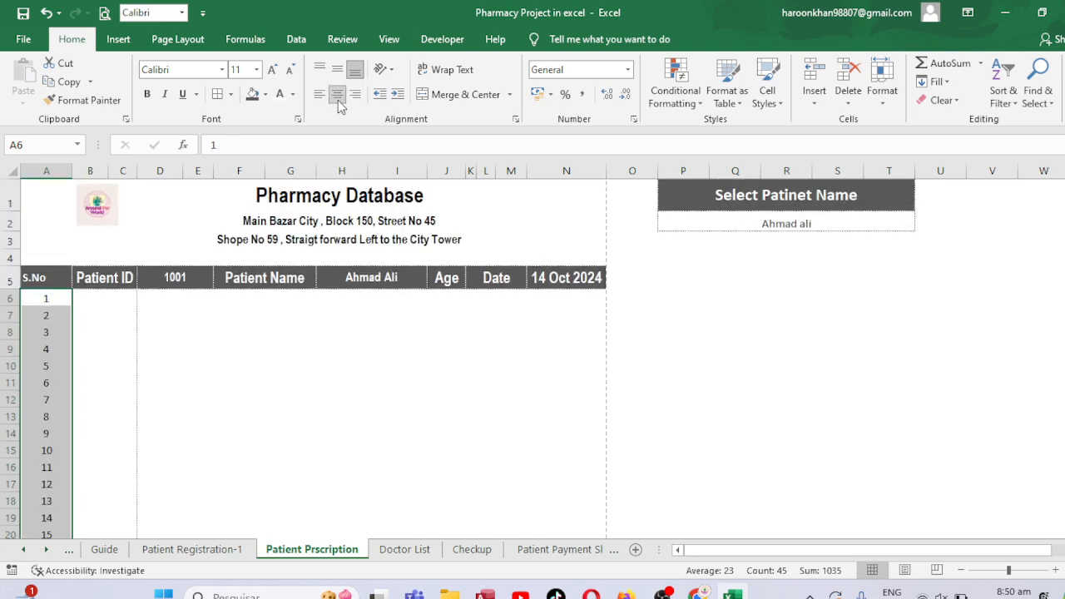
key("Up")
key("Up")
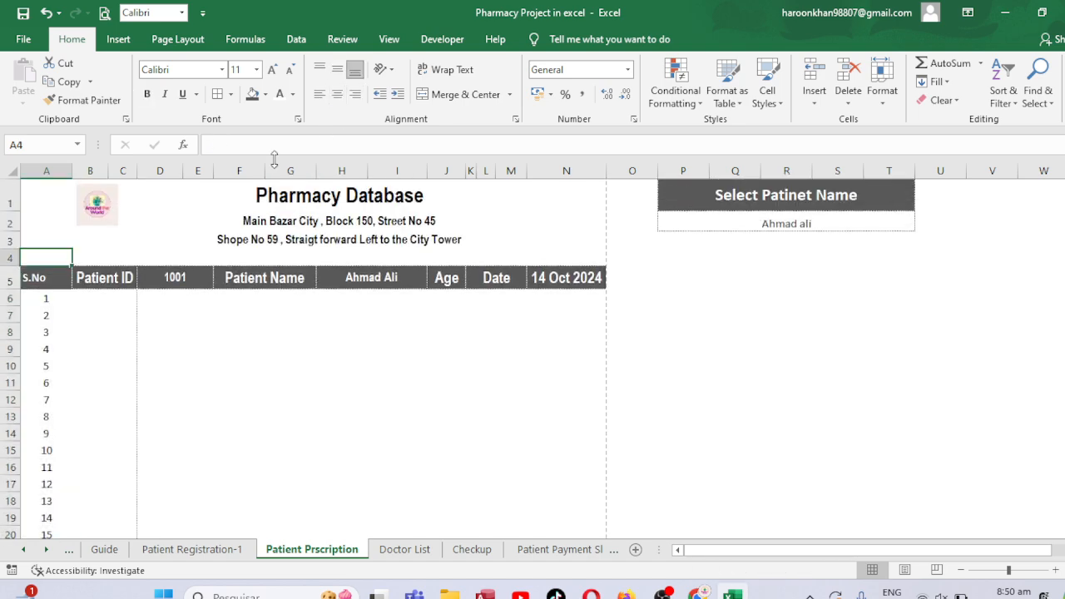
Remove the cell borders from rows 6 to 53 below the header row
left_click_drag(12, 305, 13, 524)
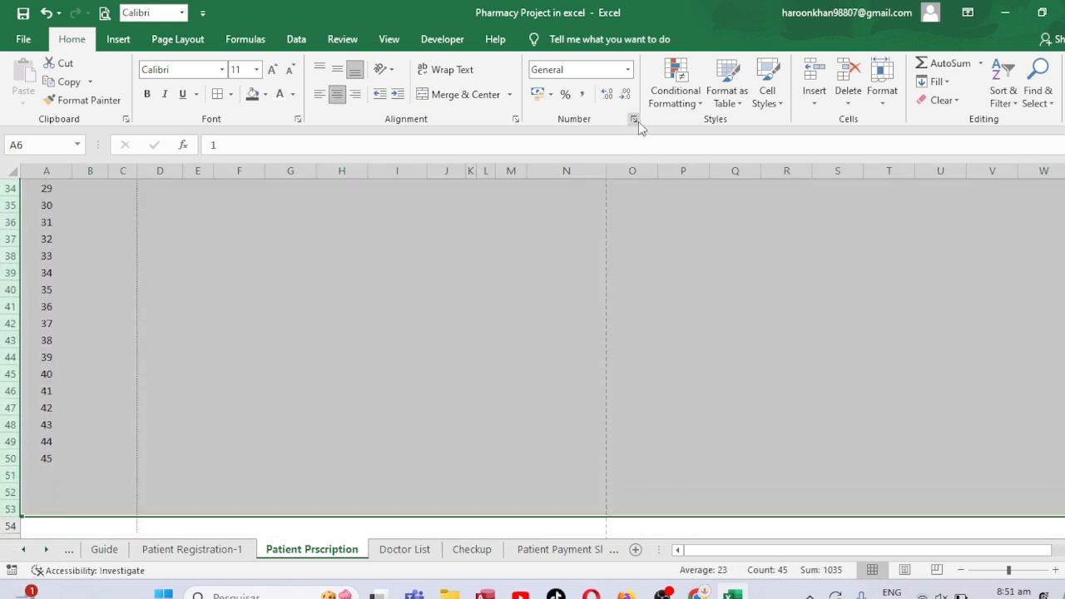
left_click(230, 94)
left_click(245, 213)
scroll(439, 278, "up", 11)
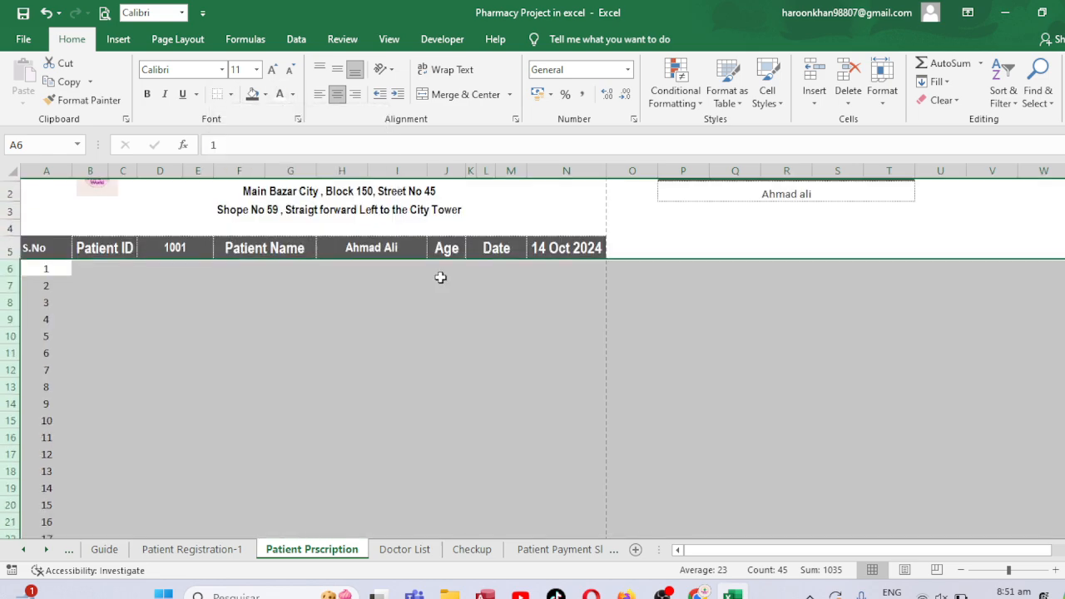
key("Up")
key("Right")
key("Down")
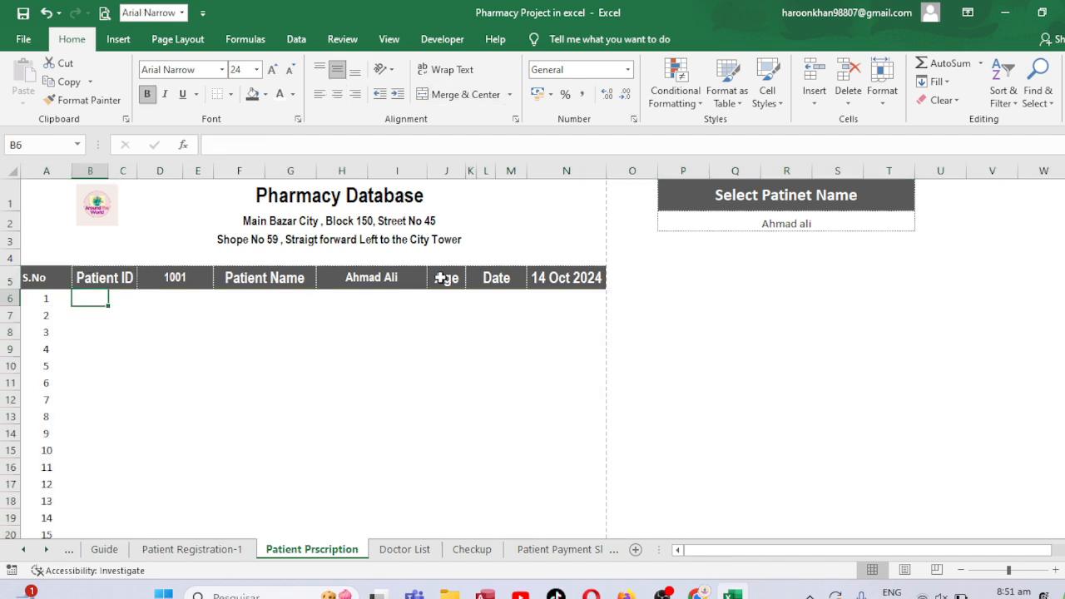
Fill the merged Patient ID cell down columns B:C to row 50, alongside the serial numbers
left_click(103, 283)
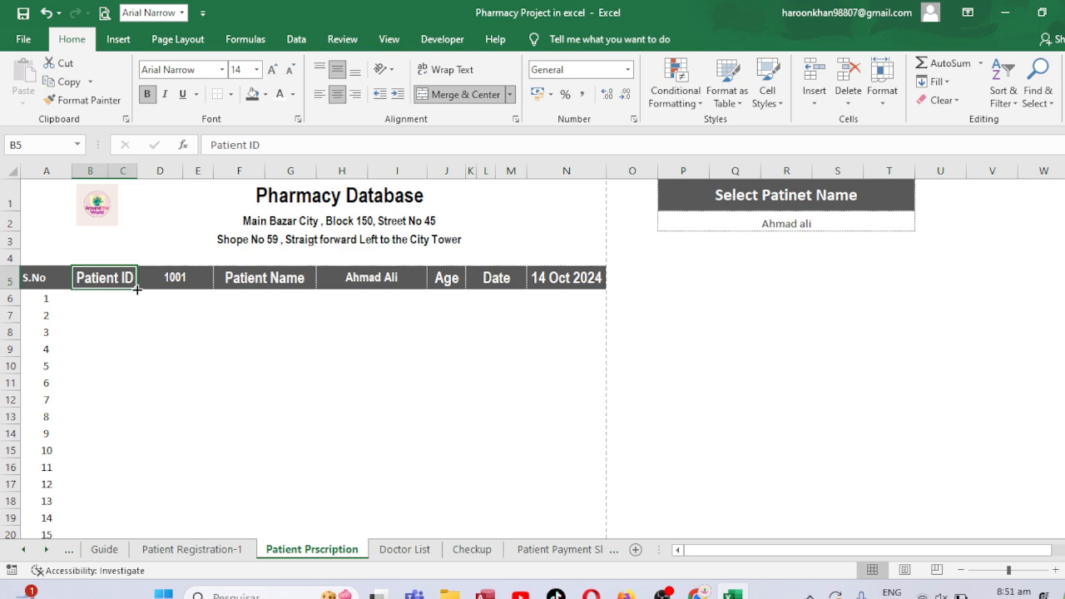
double_click(138, 288)
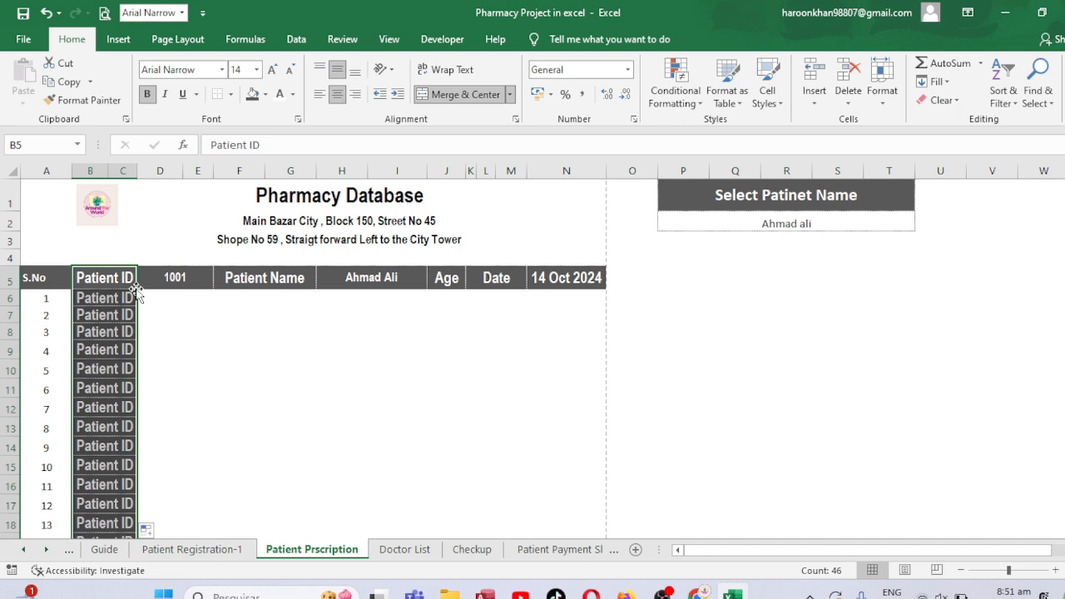
Remove the fill color from the Patient ID cells in columns B:C and set their font color to black
left_click(266, 98)
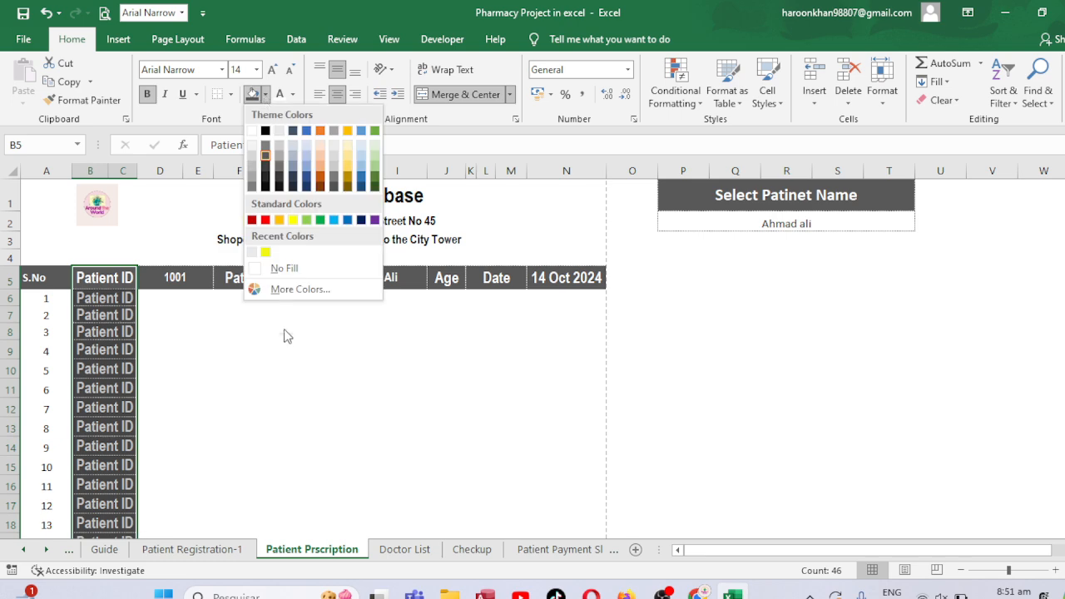
left_click(284, 268)
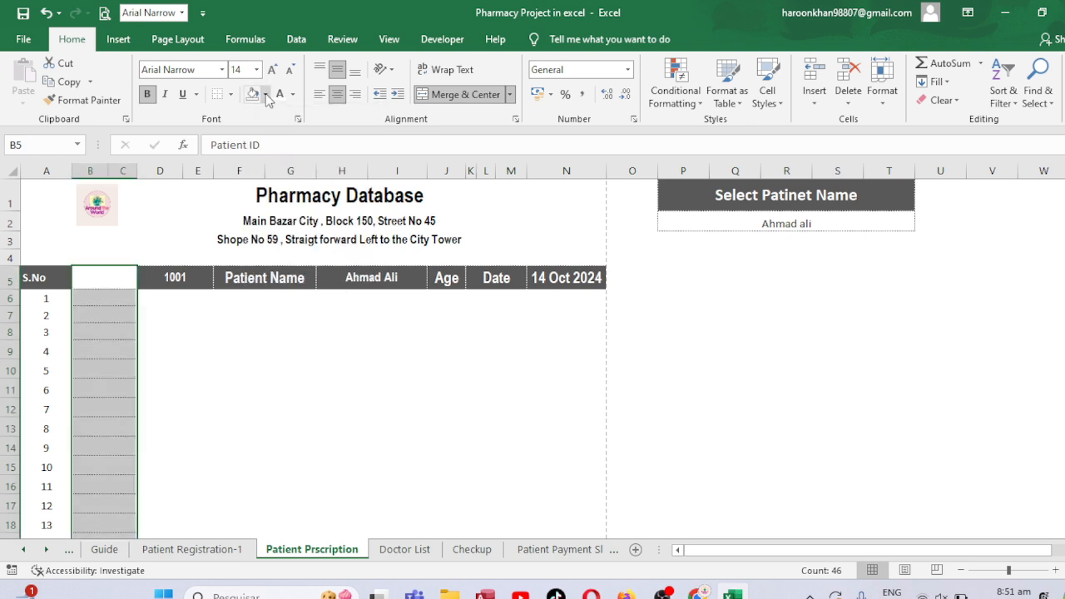
left_click(293, 94)
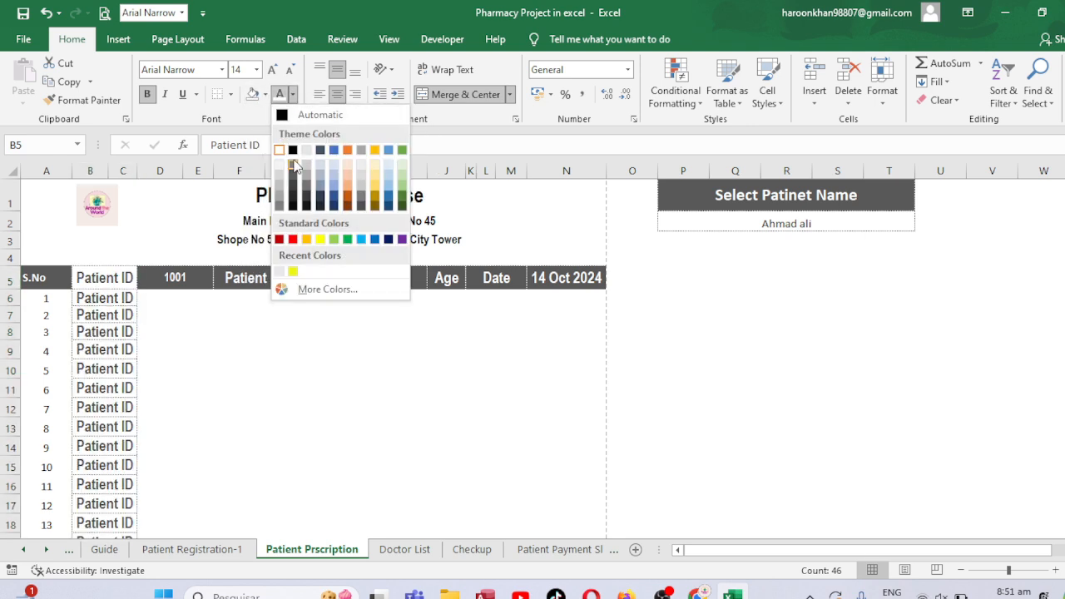
left_click(291, 149)
Remove the cell borders from the copied Patient ID cells from B6 downward
left_click(108, 299)
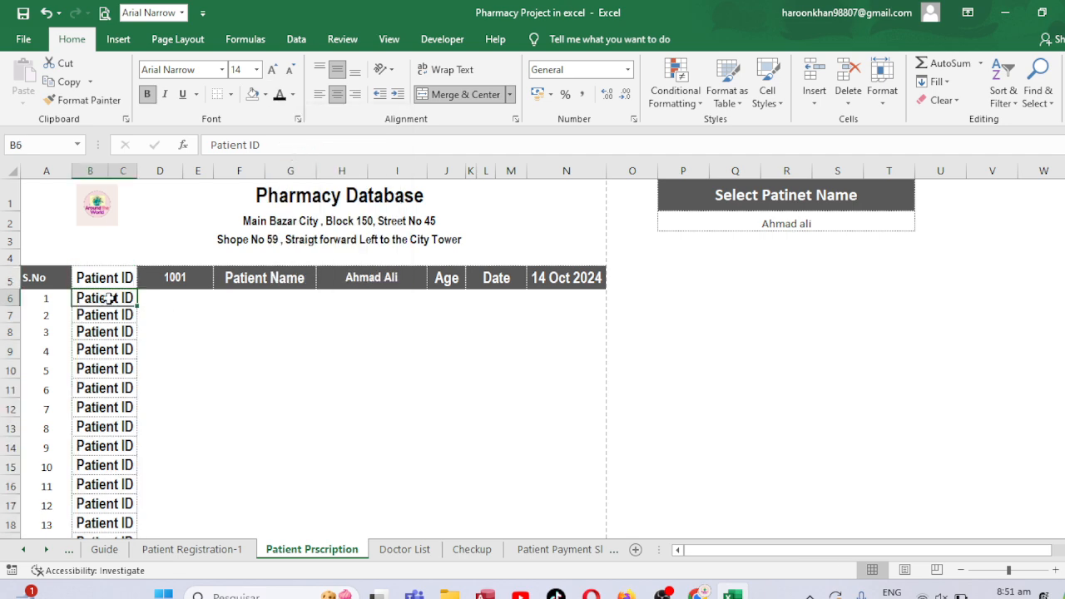
left_click_drag(108, 299, 125, 563)
key("ctrl+shift+Down")
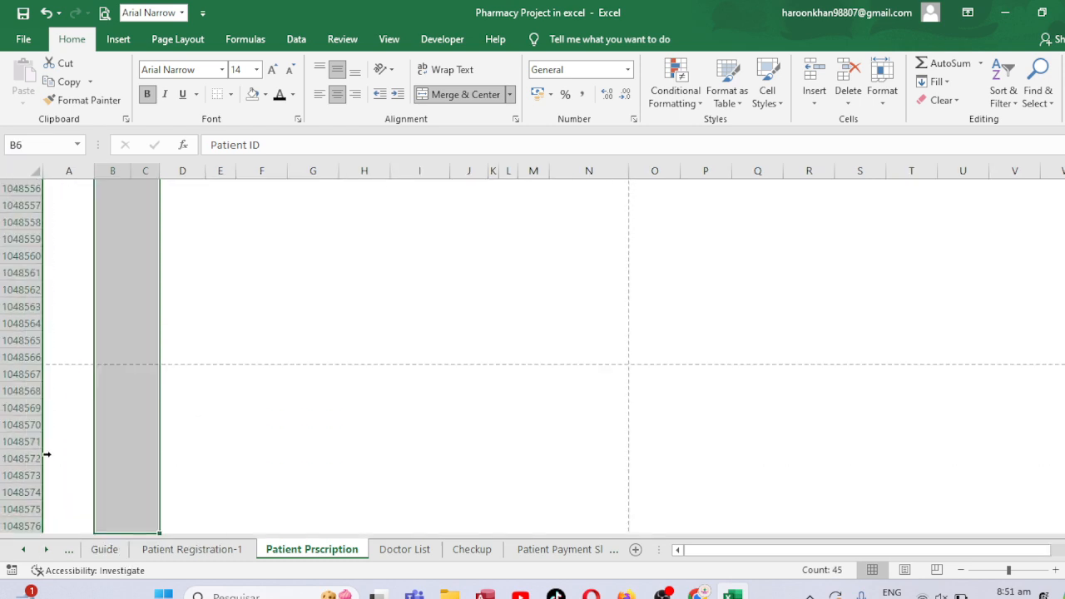
left_click(219, 94)
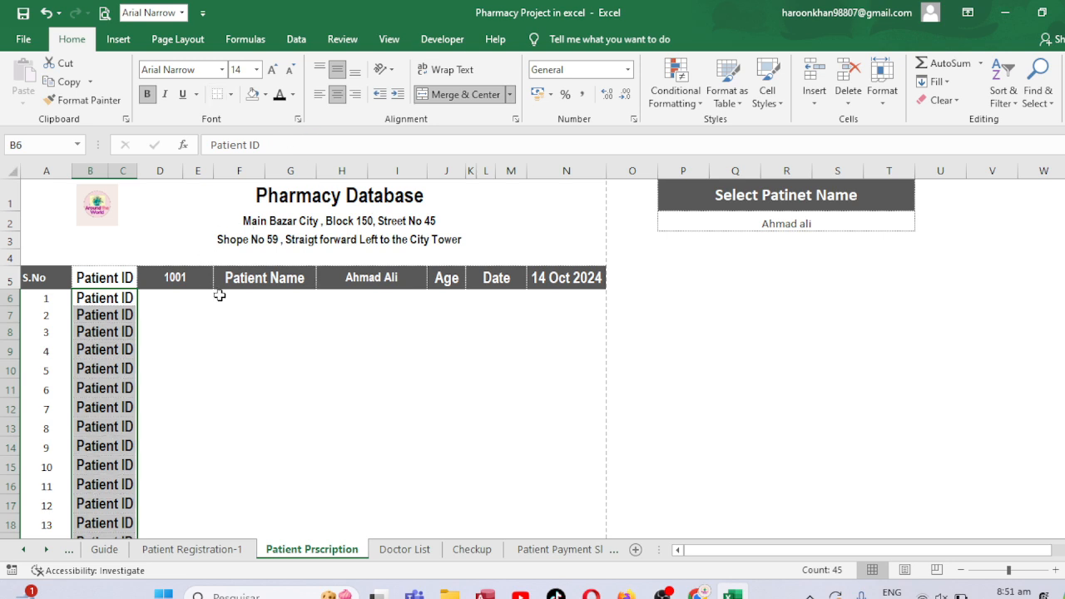
left_click(171, 326)
left_click(124, 298)
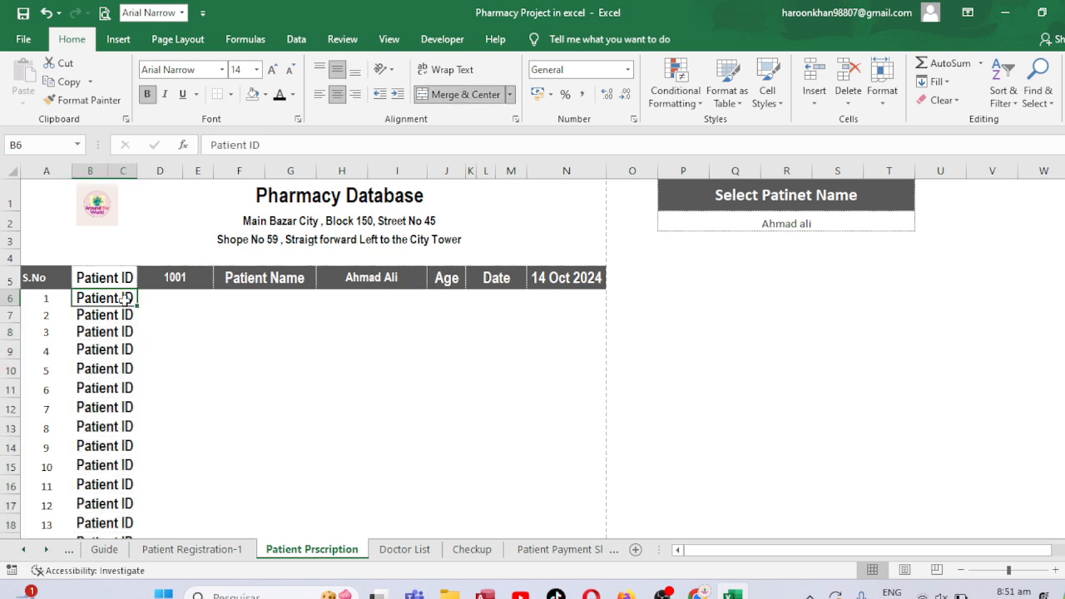
double_click(108, 297)
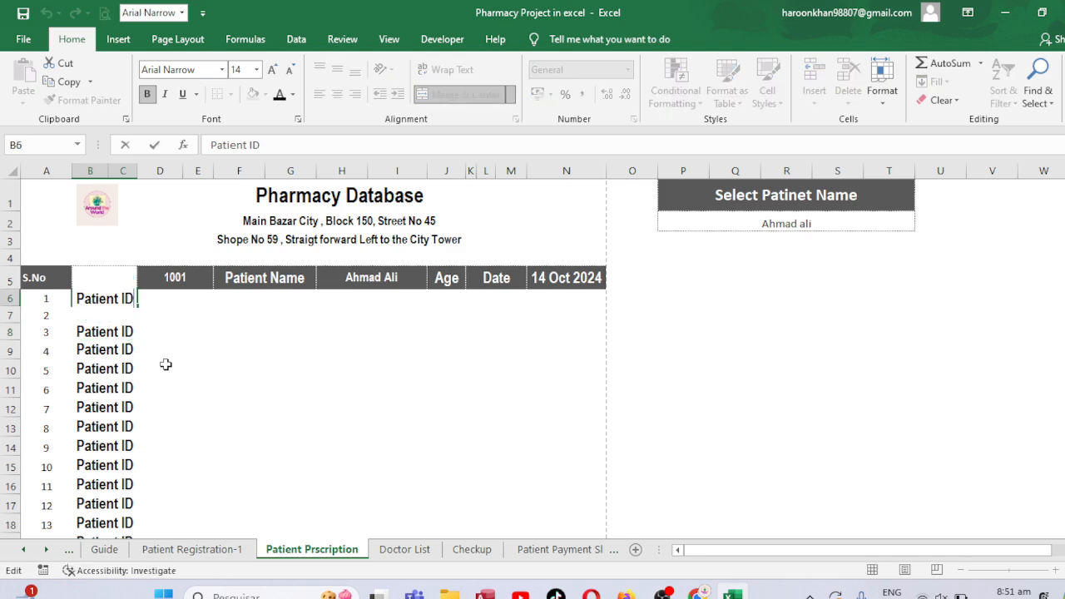
left_click(197, 384)
Undo the formatting changes and the Patient ID fill down columns B:C
key("ctrl+z")
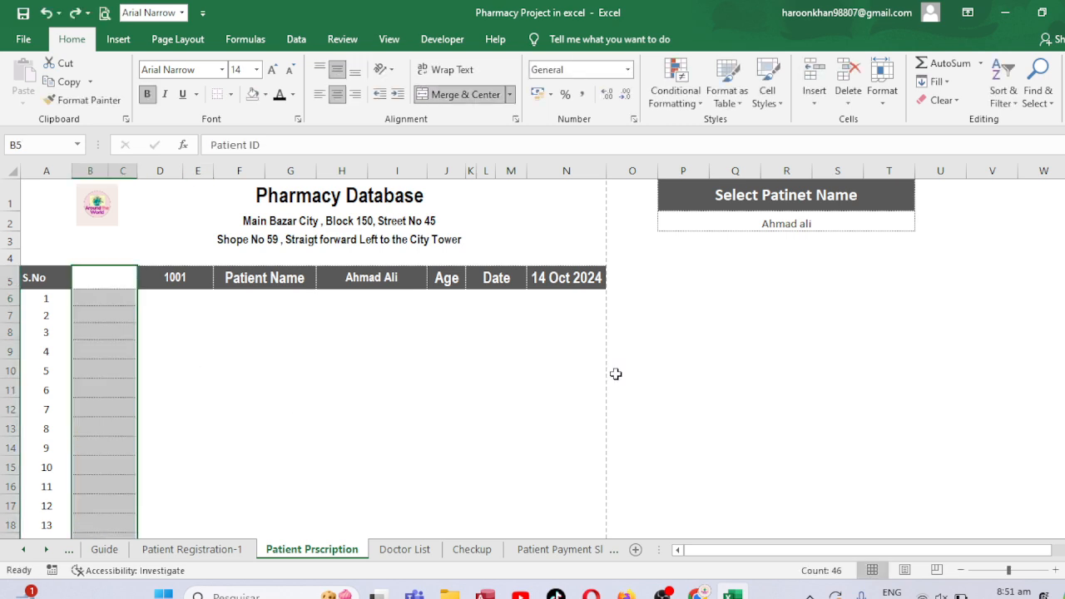
key("ctrl+z")
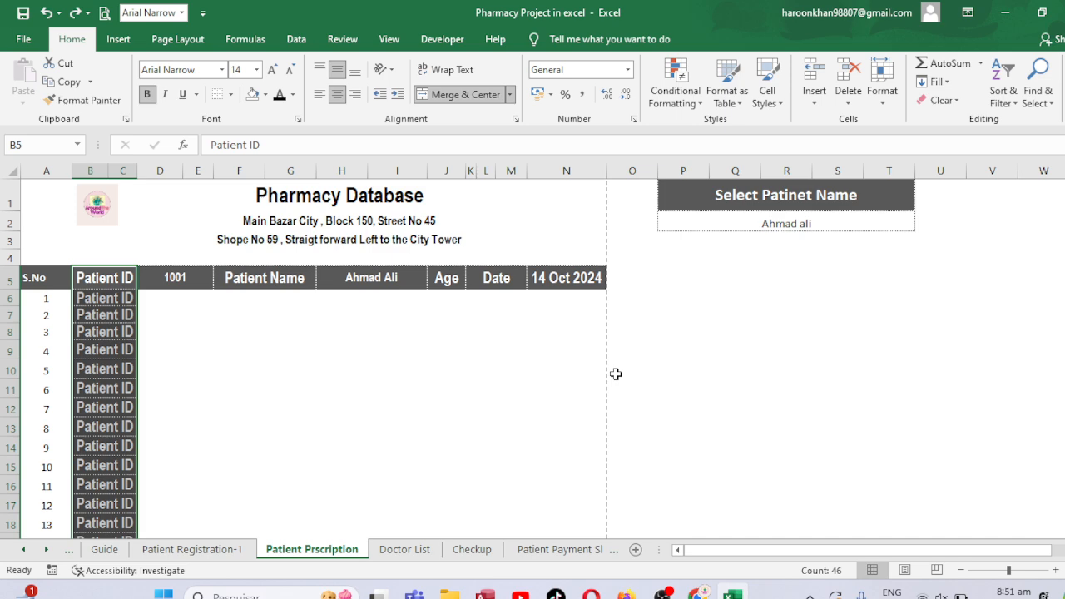
key("ctrl+z")
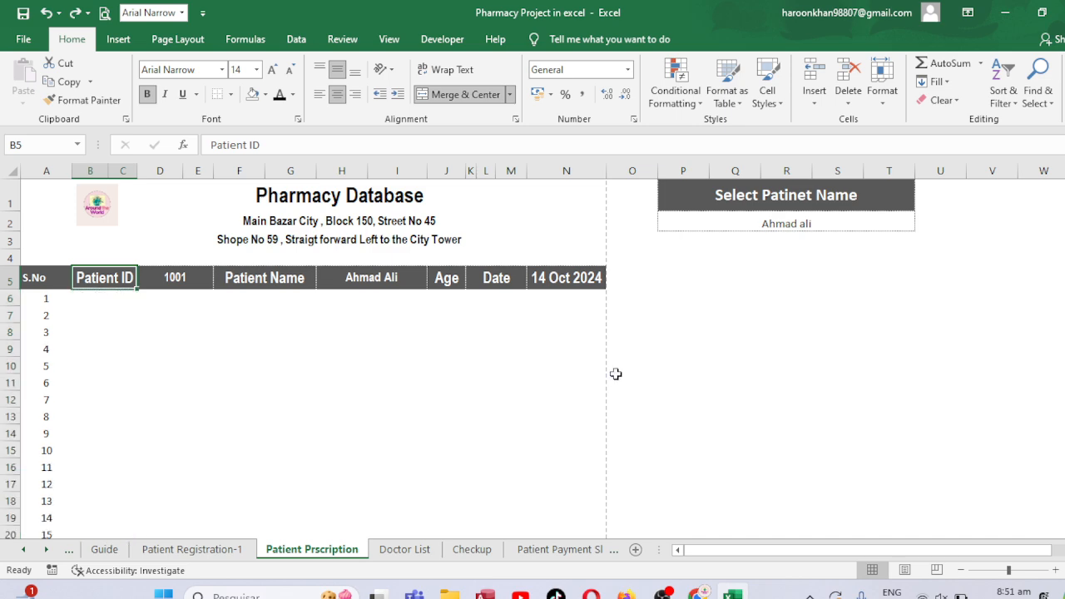
Fill the lookup formulas in D5 and H5 down to row 50
left_click(192, 285)
double_click(212, 289)
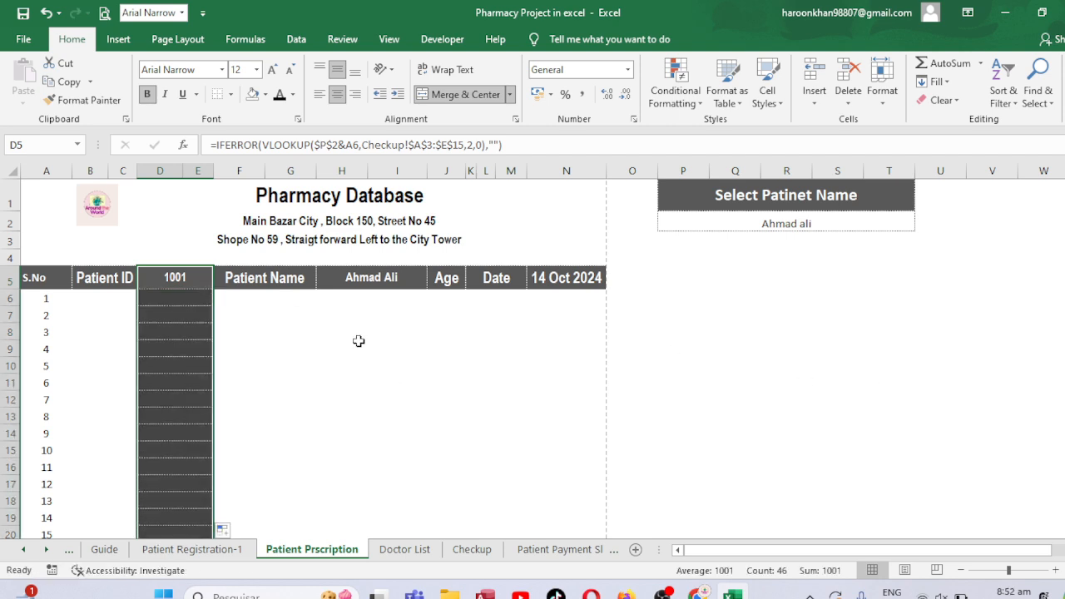
left_click(388, 284)
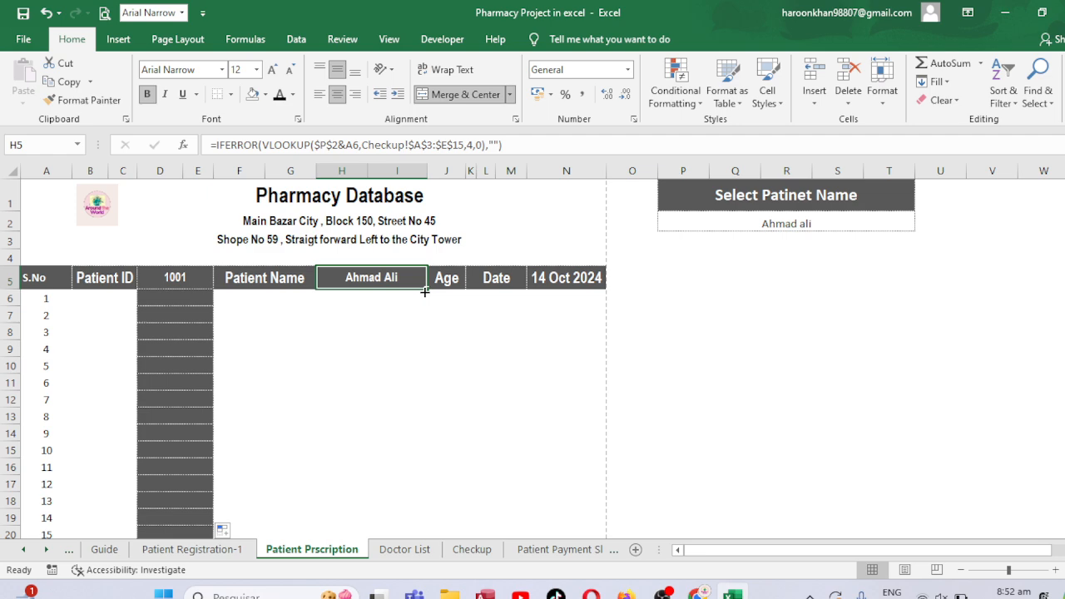
double_click(425, 291)
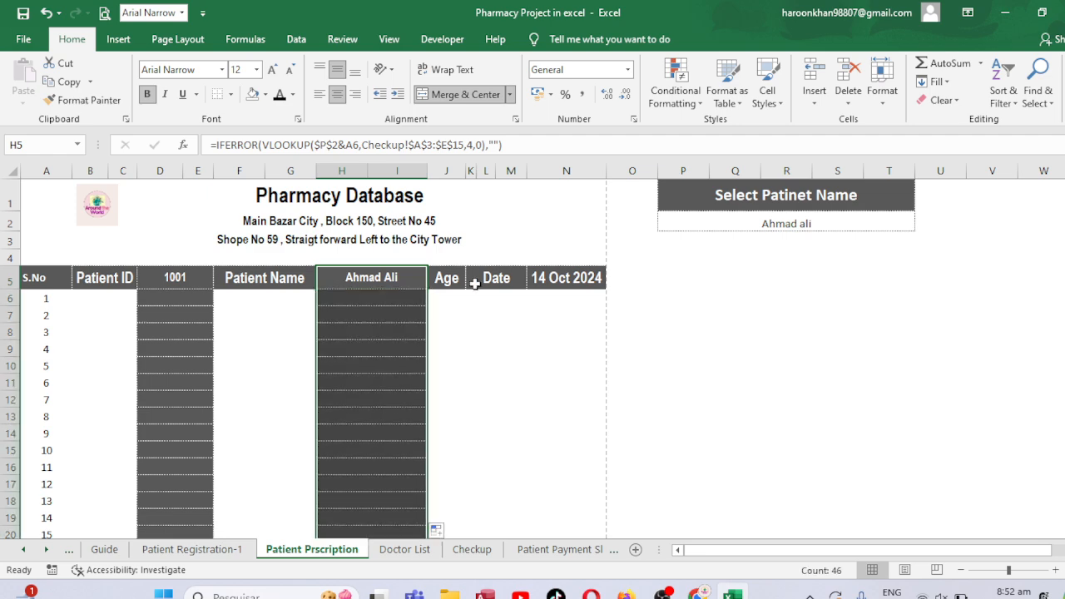
Remove the cell borders and fill color from D6:J54 below the header row
left_click(165, 294)
left_click_drag(165, 294, 462, 514)
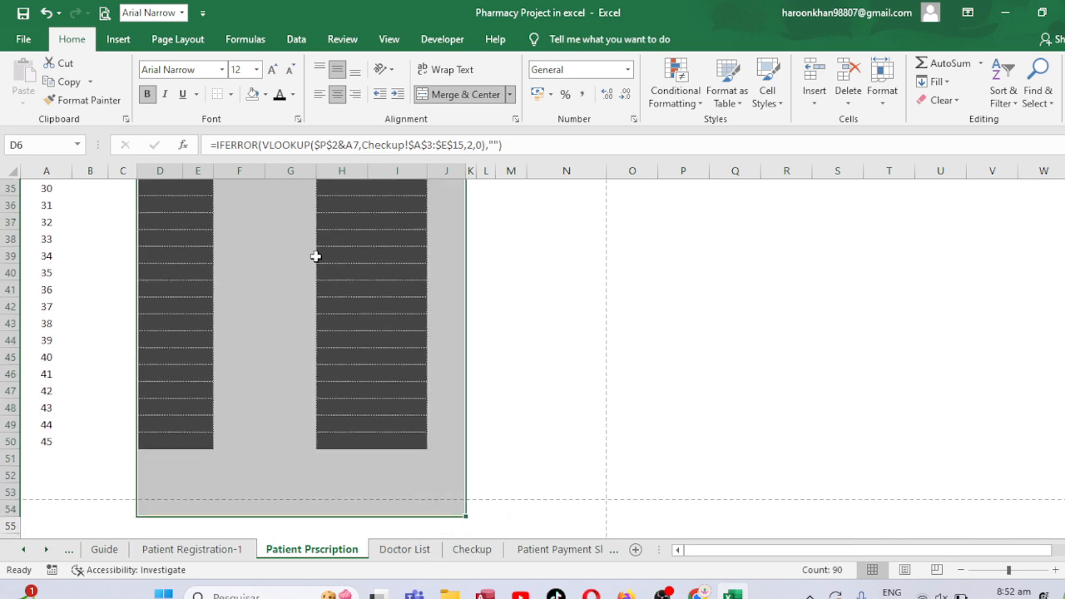
left_click(219, 94)
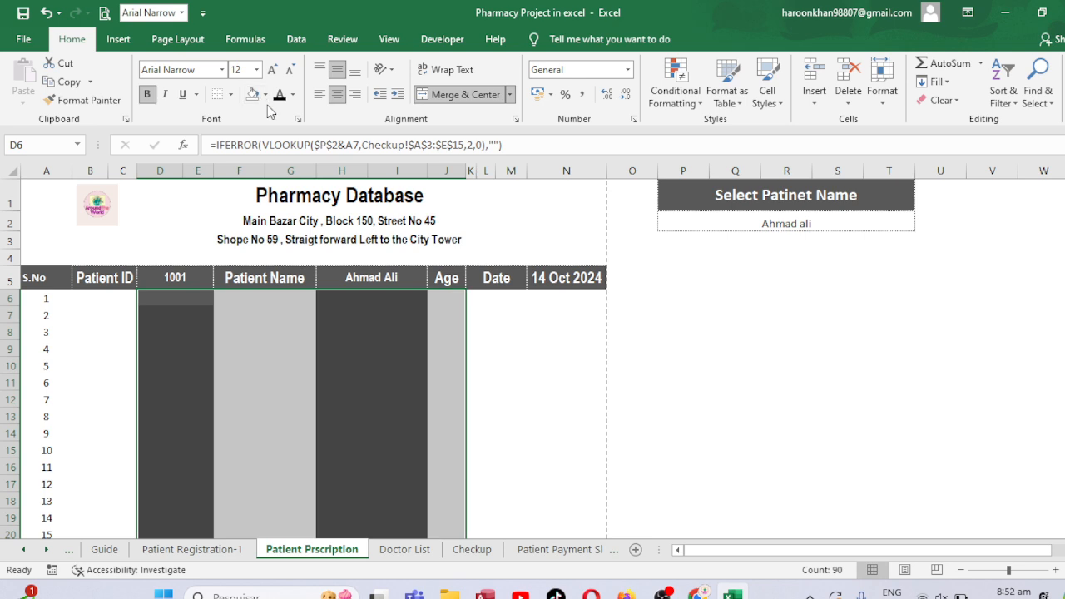
left_click(253, 96)
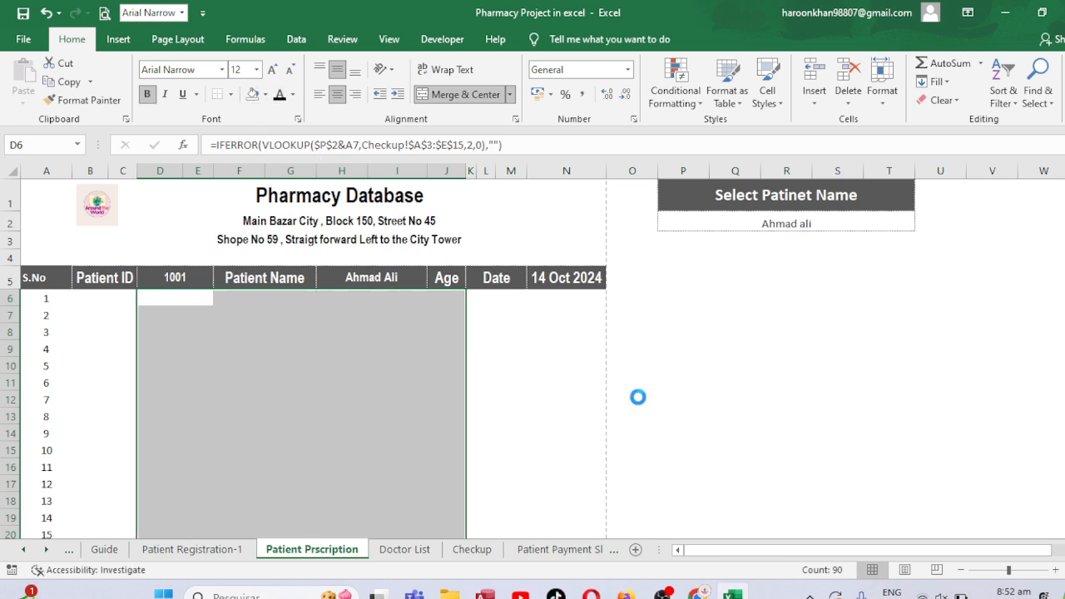
left_click(171, 304)
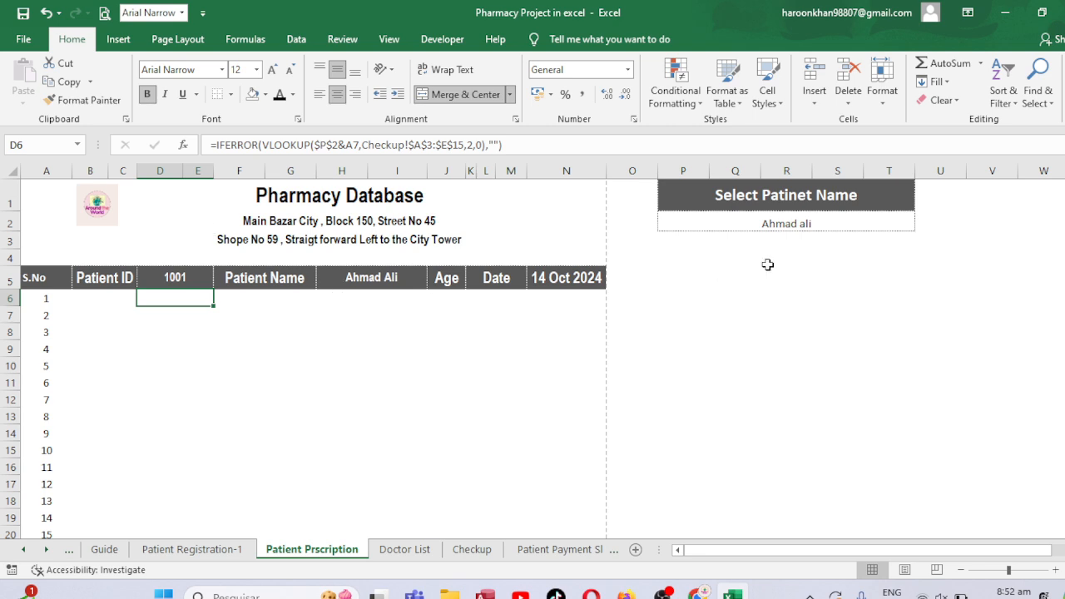
Review the Patient Registration-1 sheet and the Patient Diseas Problem column of the Checkup sheet, and return to the Patient Prscription sheet
left_click(257, 303)
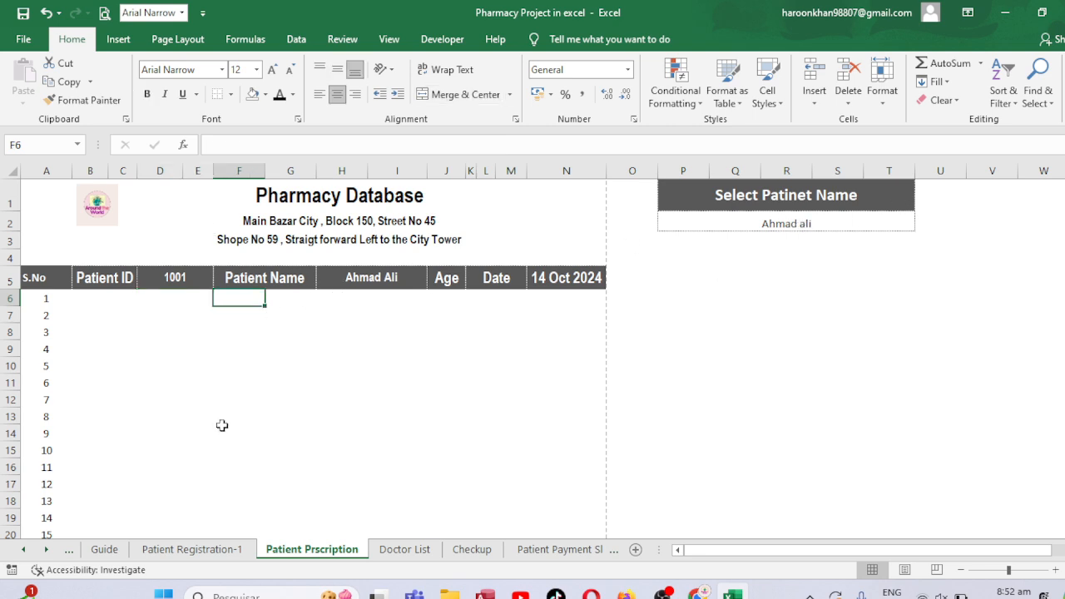
left_click(198, 551)
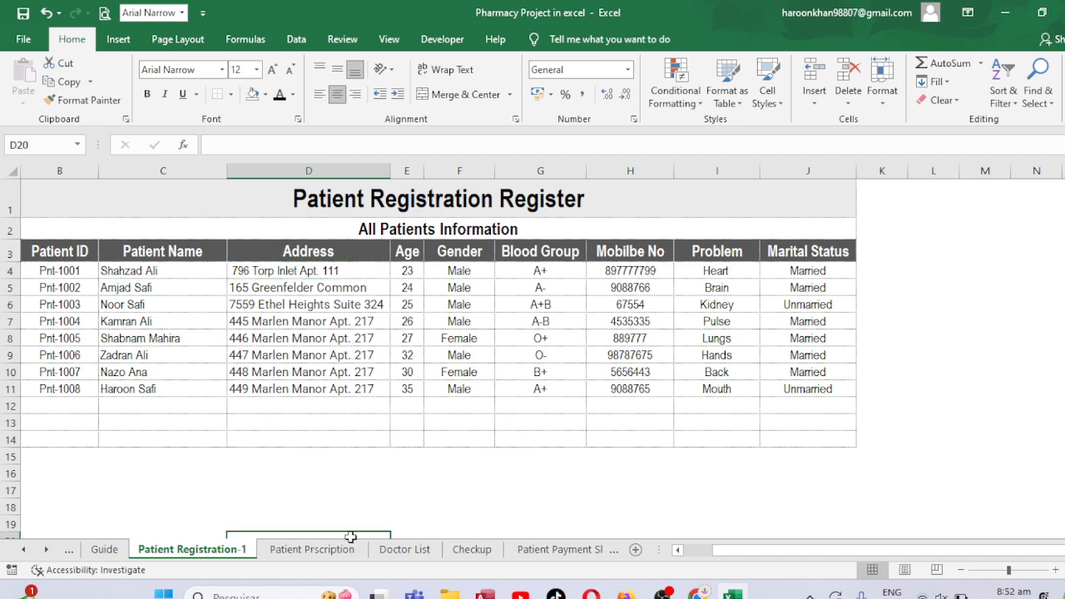
left_click(327, 551)
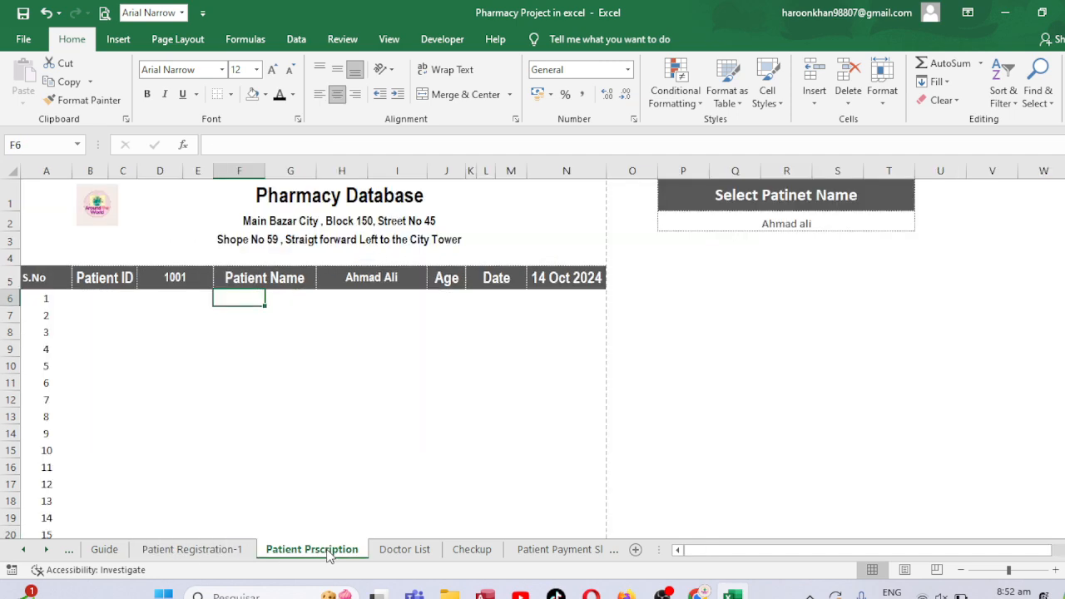
left_click(463, 553)
left_click(720, 261)
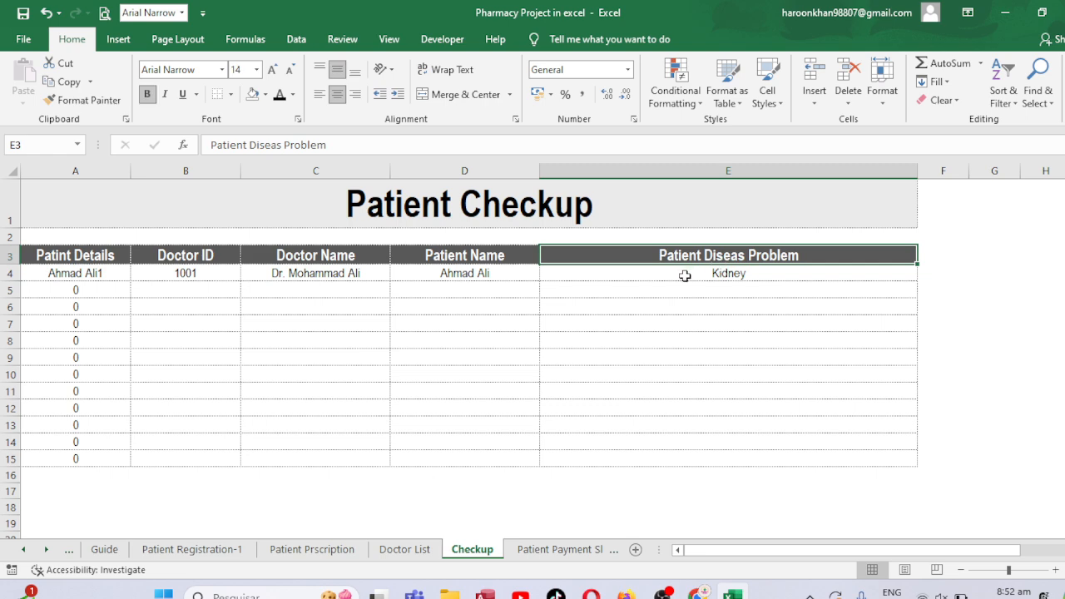
left_click(684, 275)
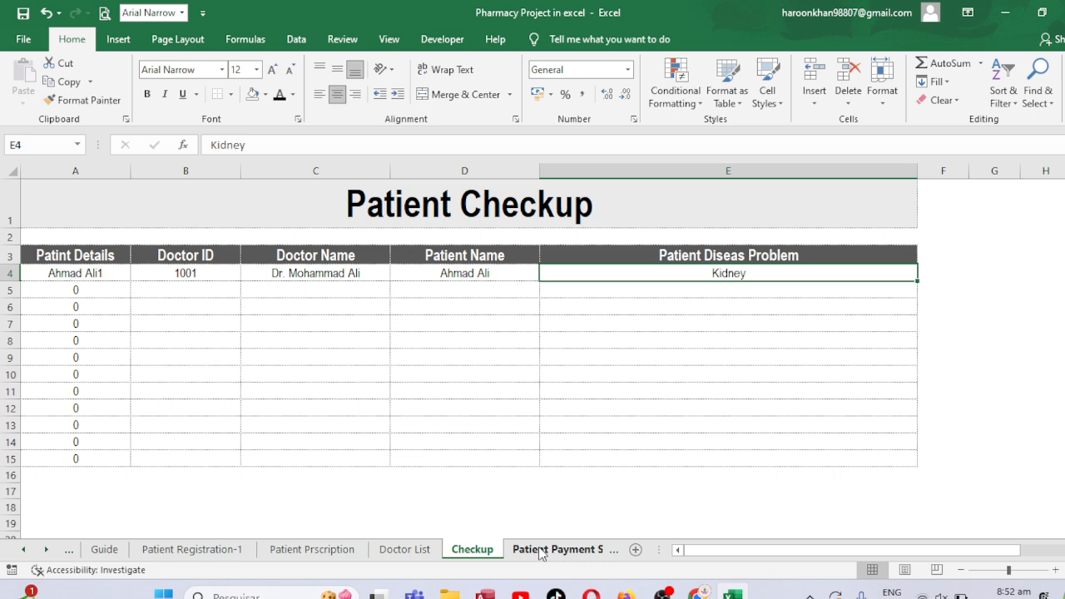
left_click(309, 552)
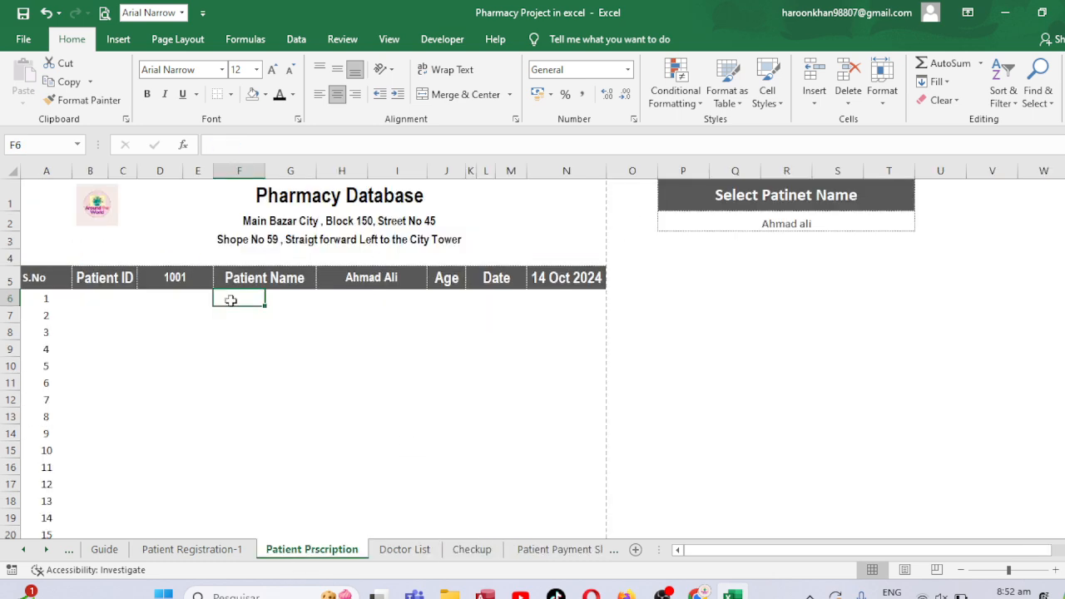
Clear the copied lookup formulas from the merged cells D6:E50
left_click(92, 300)
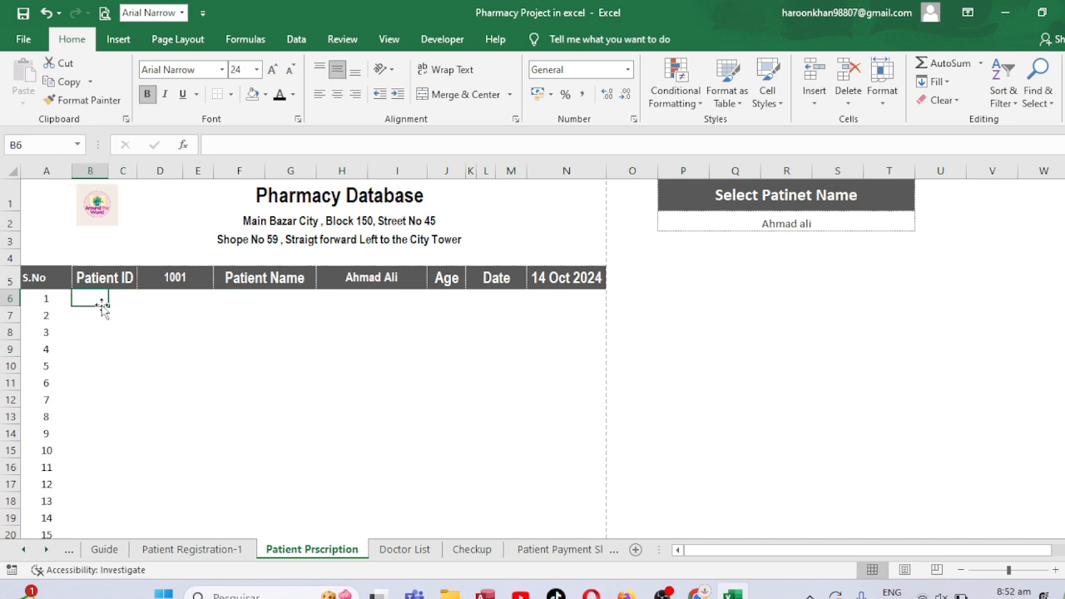
left_click(121, 301)
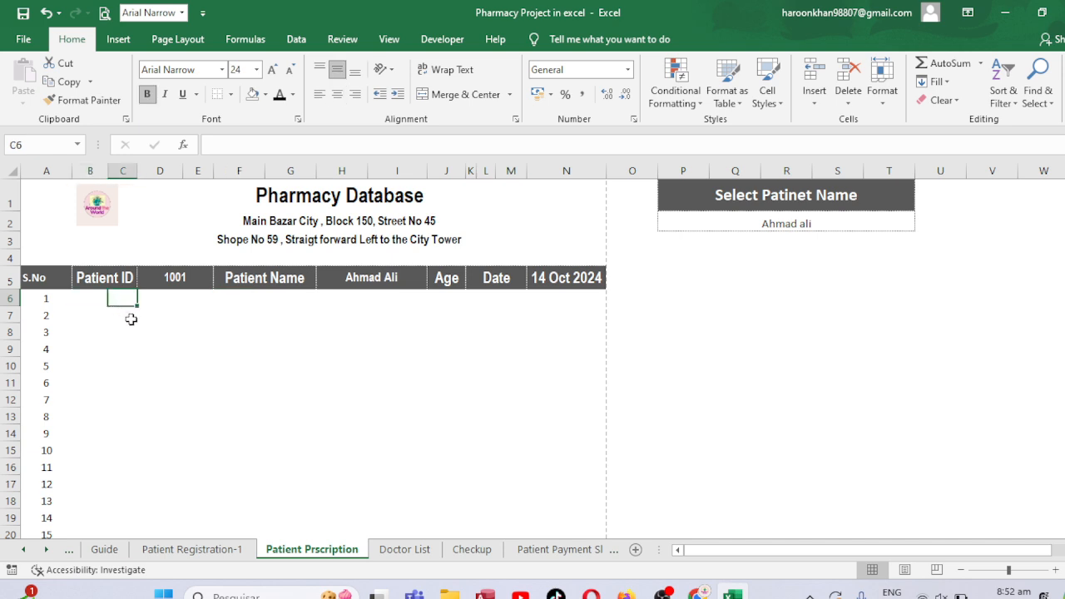
left_click(158, 311)
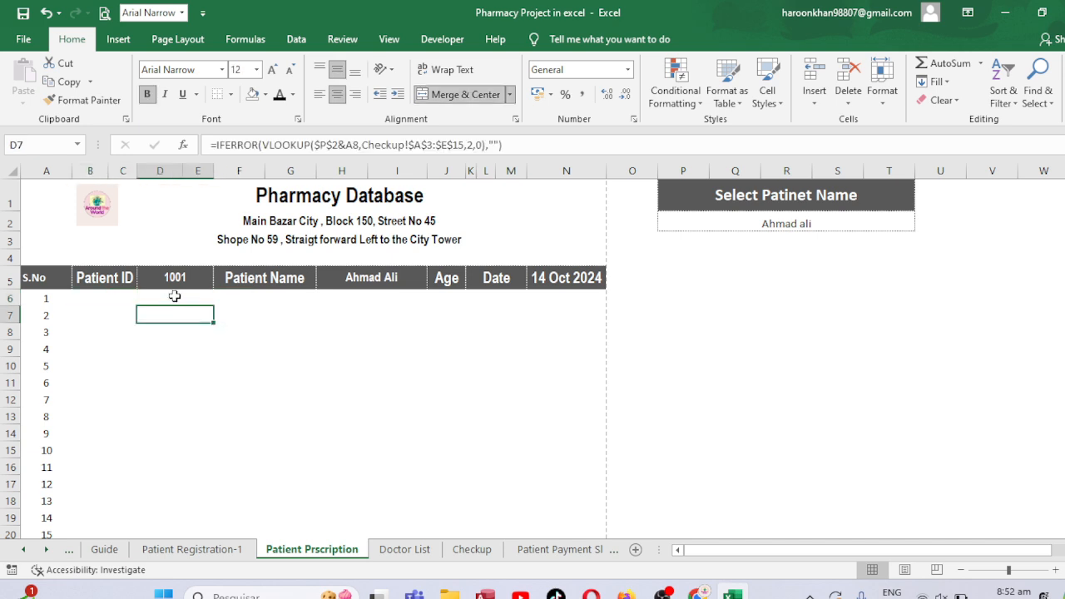
left_click(174, 297)
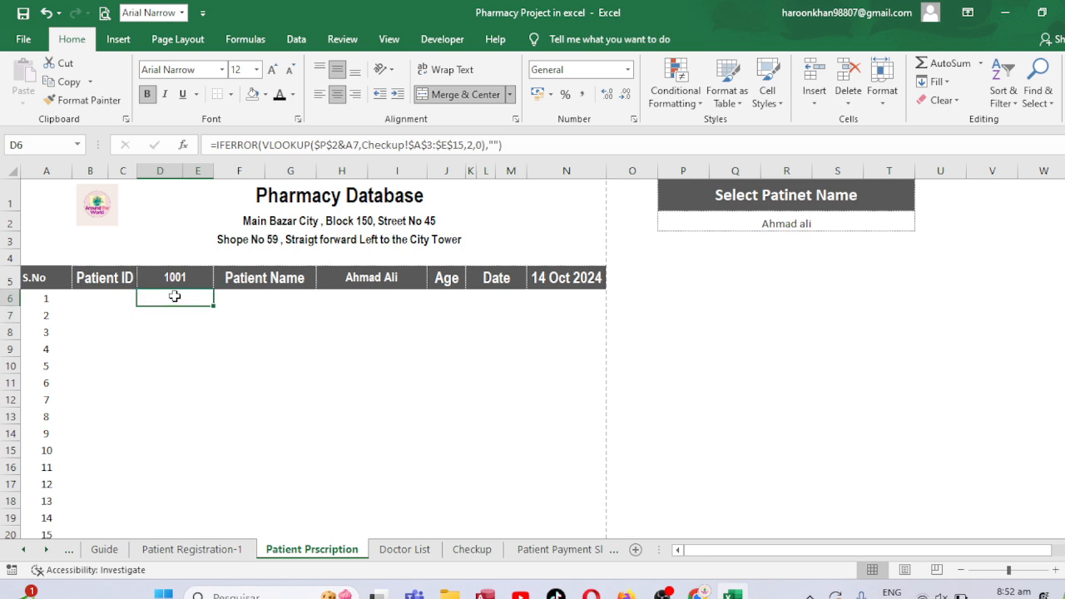
key("shift+Down")
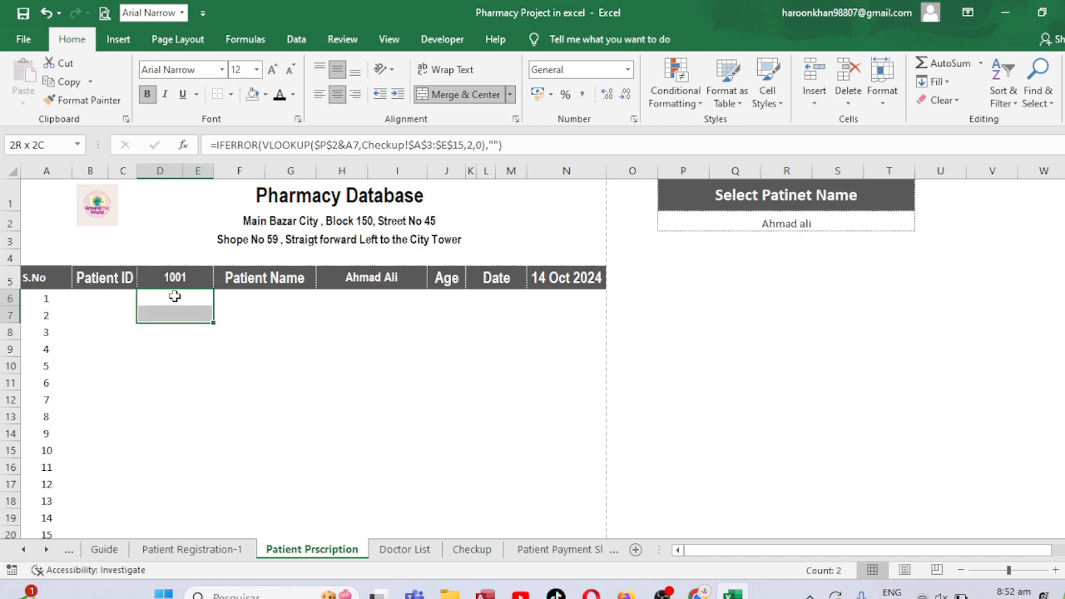
key("ctrl+shift+Down")
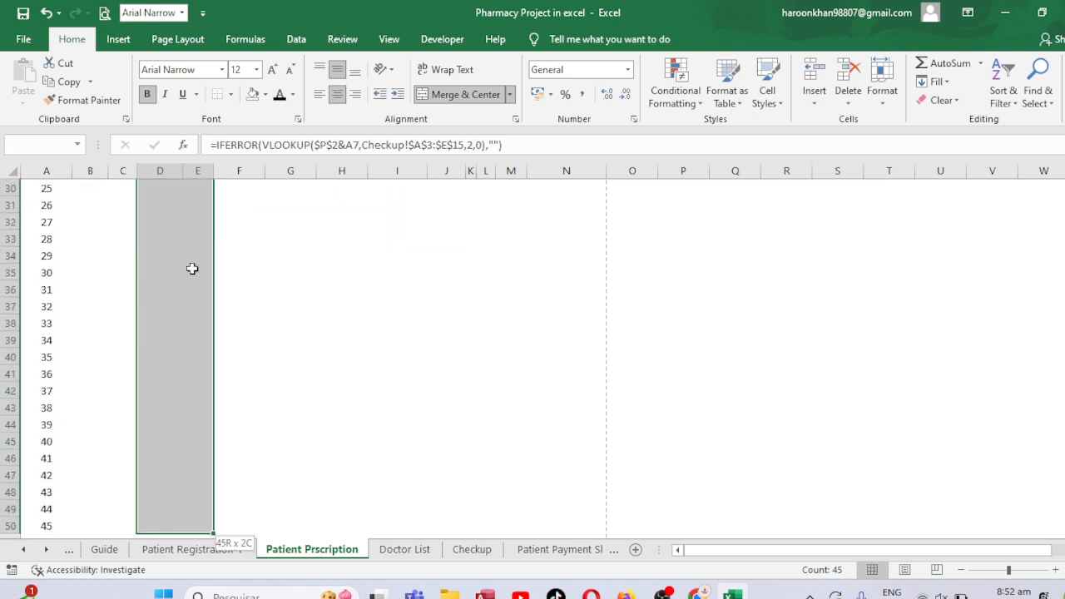
scroll(192, 268, "up", 7)
key("Down")
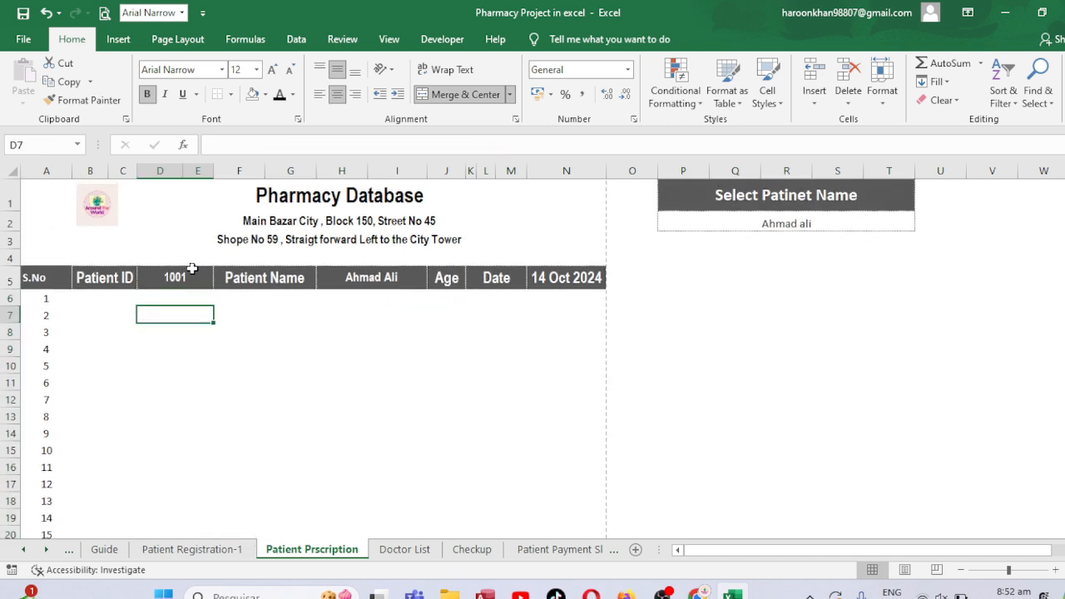
Check the cells in B6:D7 below the header and the patient ID lookup formula in D5
key("Up")
key("Left")
key("Left")
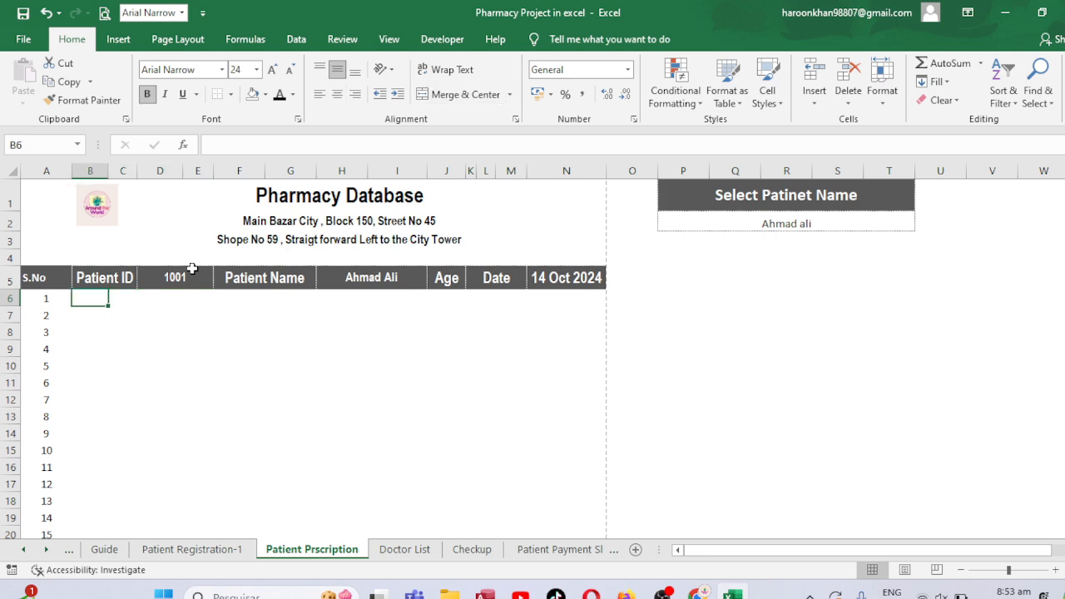
key("Down")
key("Right")
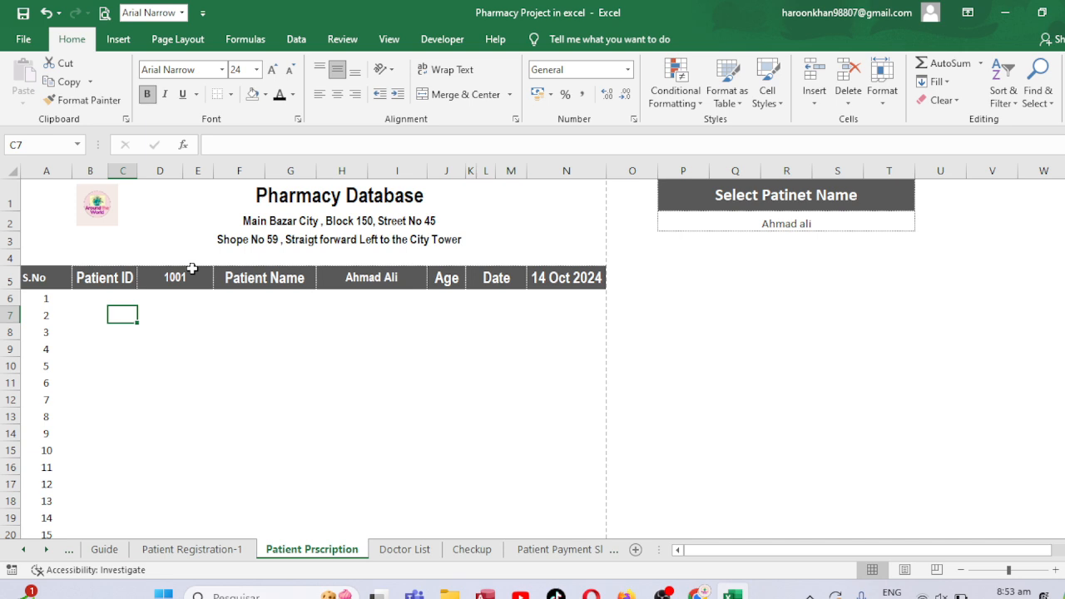
key("Right")
key("Up")
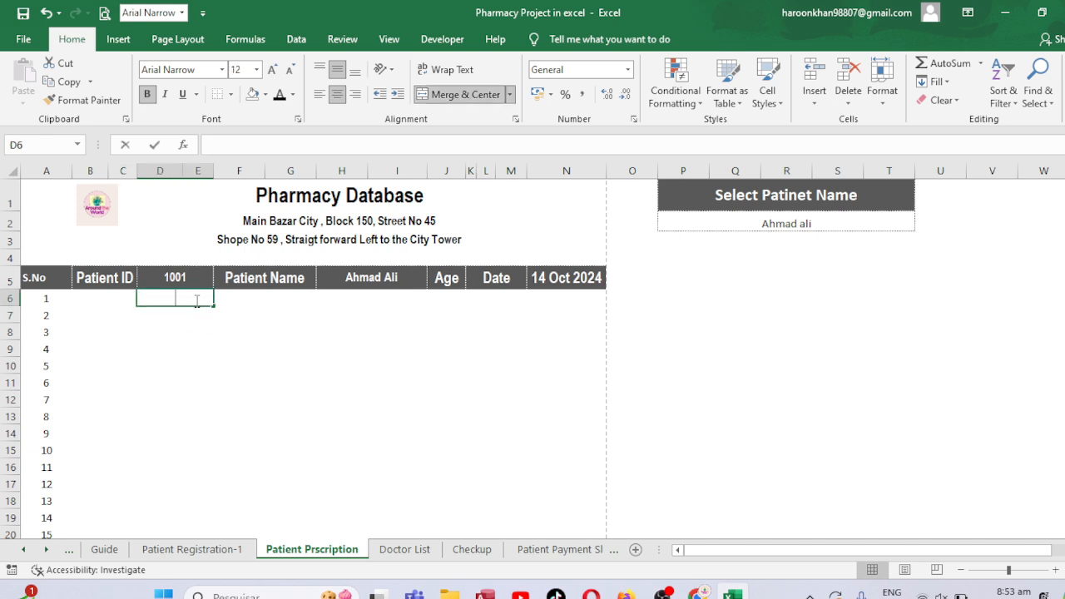
left_click(288, 330)
left_click(190, 275)
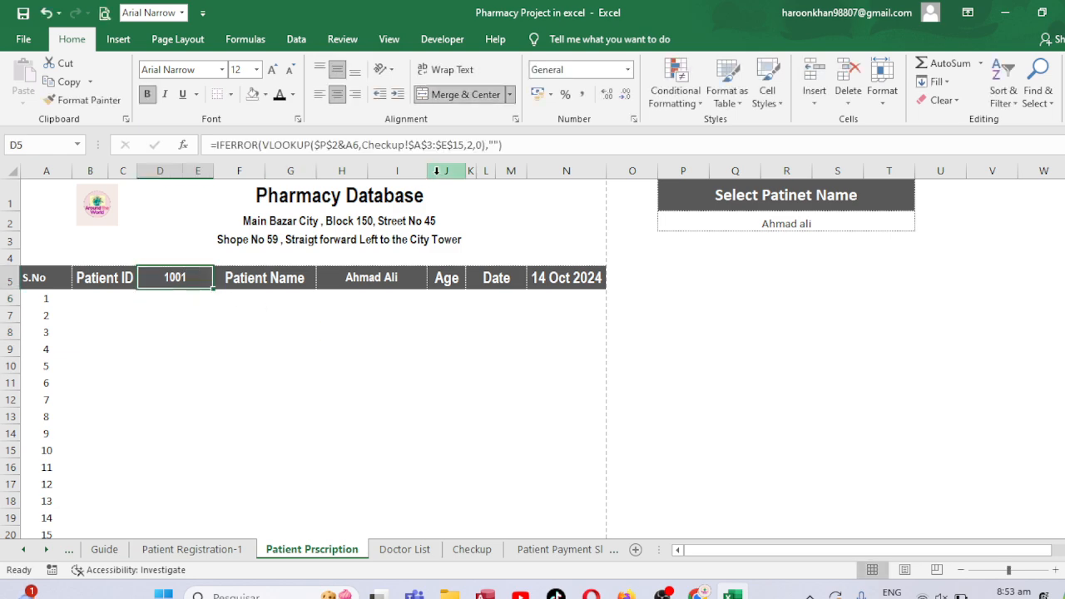
Copy the patient ID lookup formula from D5, unmerge D6:E6 and paste the formula into D6
left_click(519, 147)
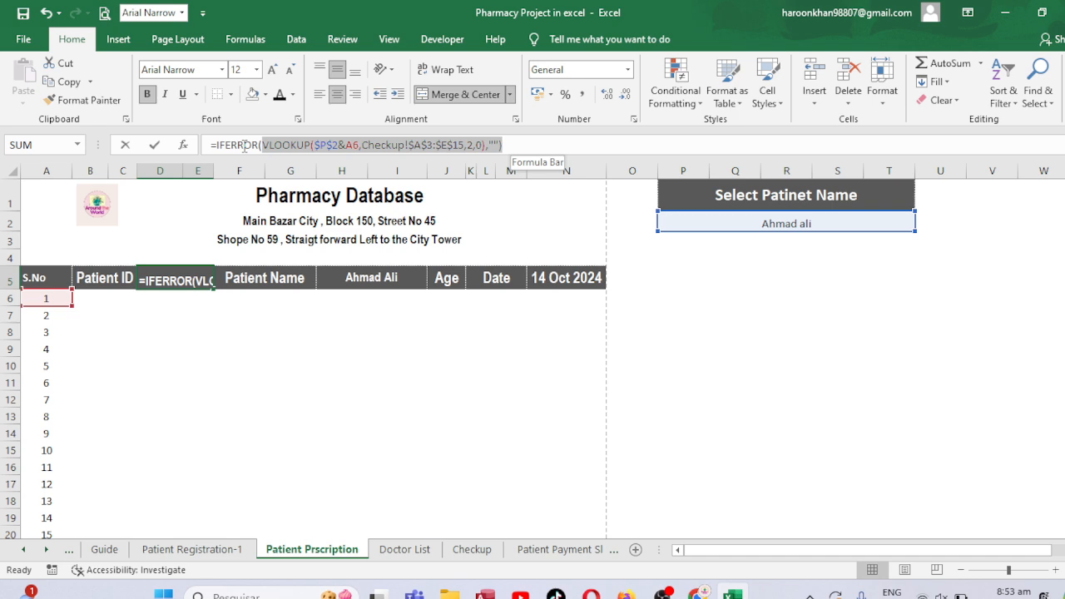
key("ctrl+a")
key("ctrl+c")
key("Return")
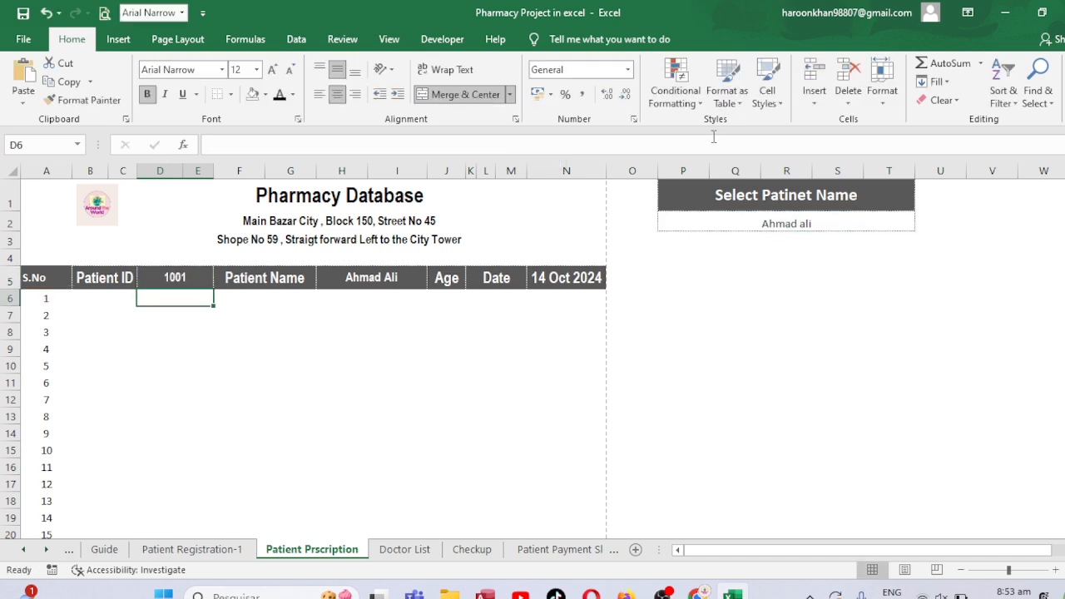
key("Down")
key("Up")
key("ctrl+v")
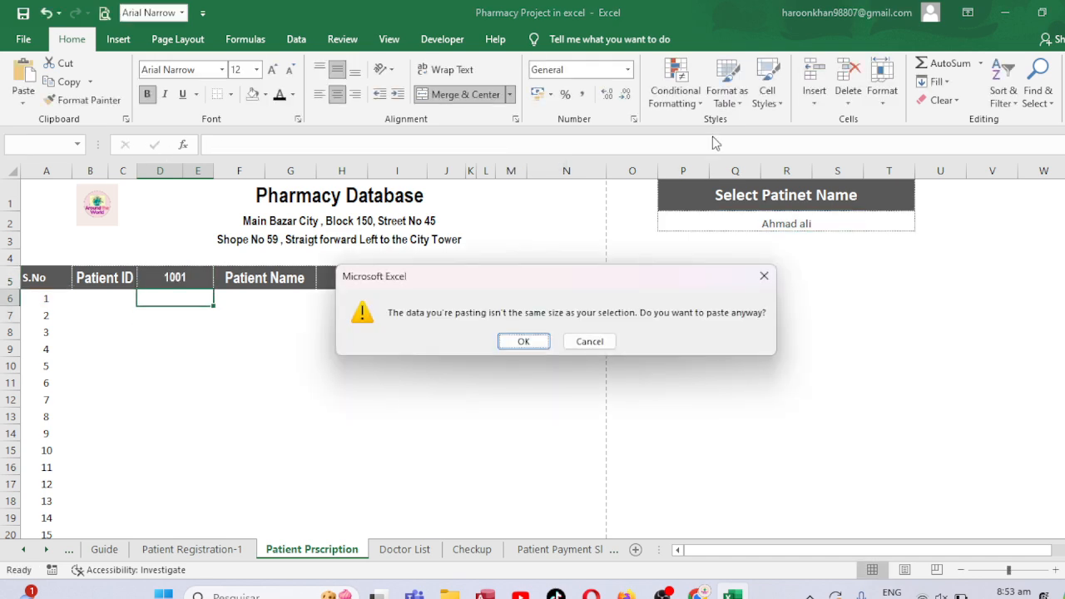
left_click(581, 336)
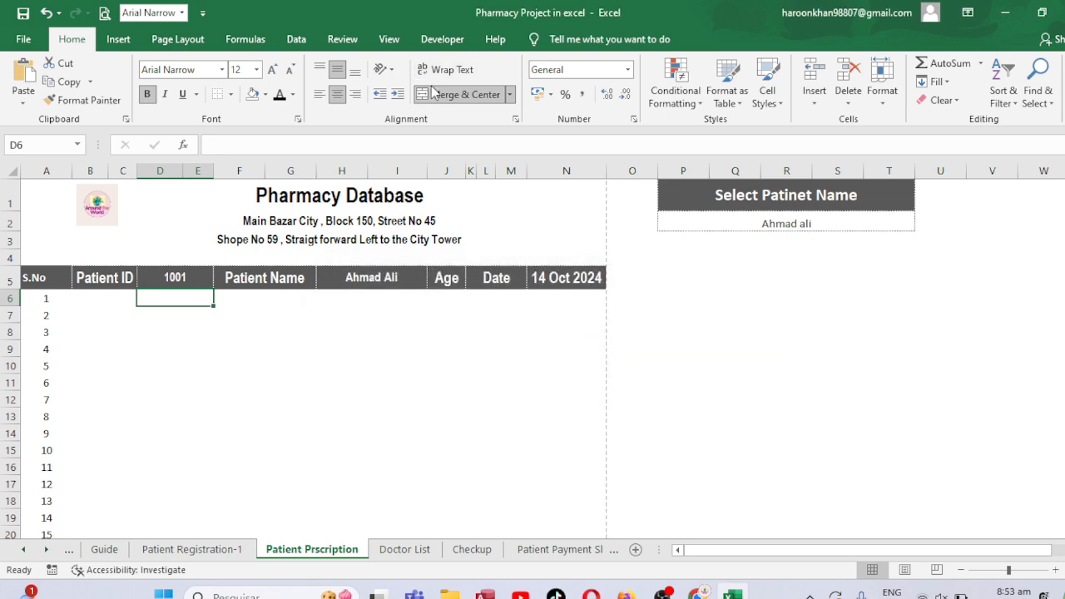
left_click(159, 297)
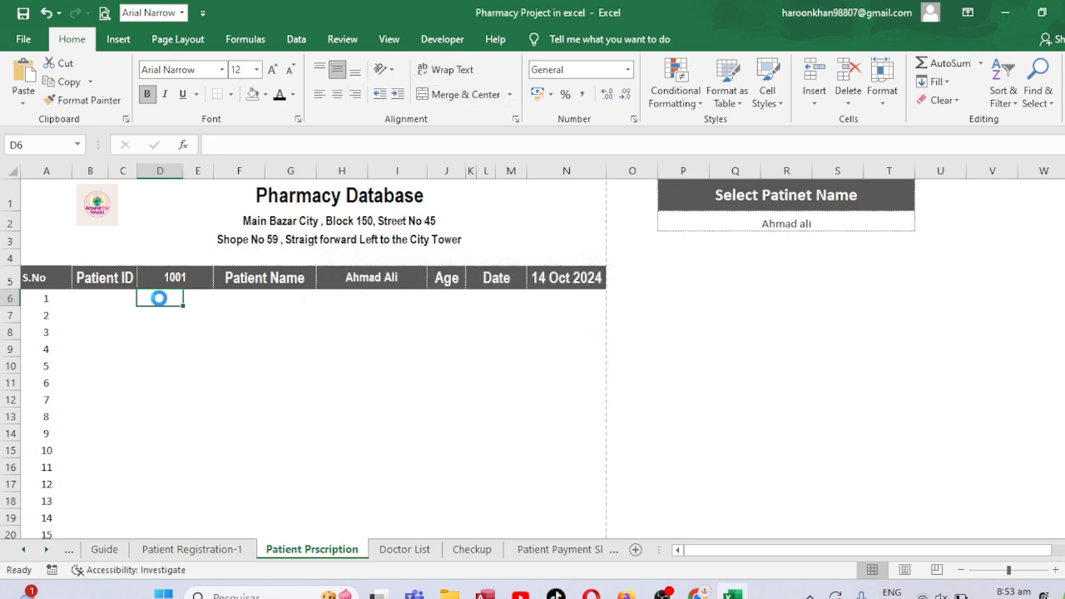
key("ctrl+v")
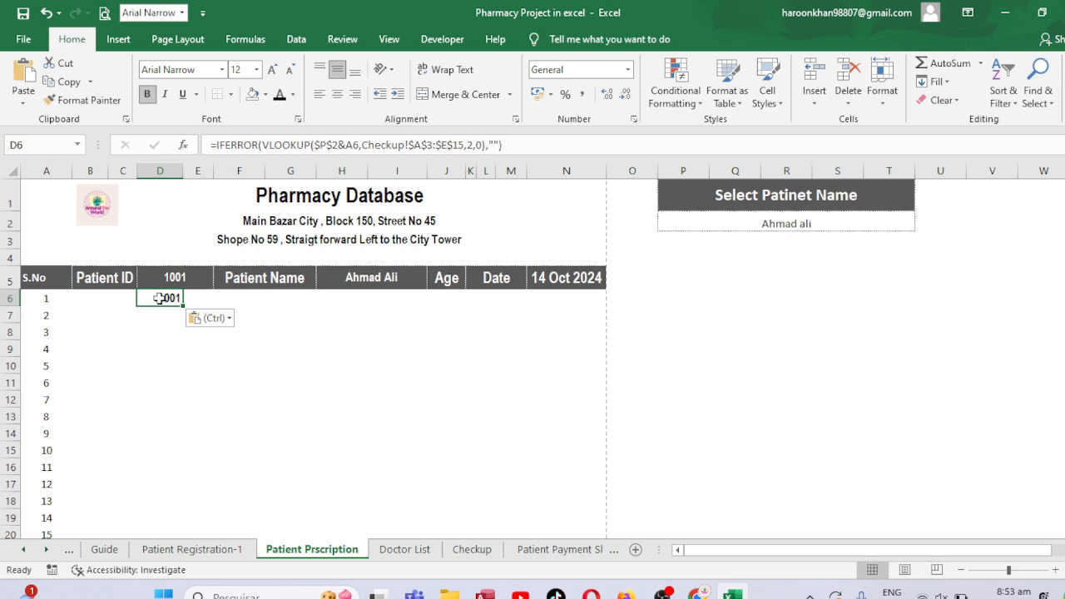
Change the column index of the VLOOKUP formula in D6 to 5 so it returns the disease problem
left_click(468, 148)
key("Delete")
type("3")
key("Return")
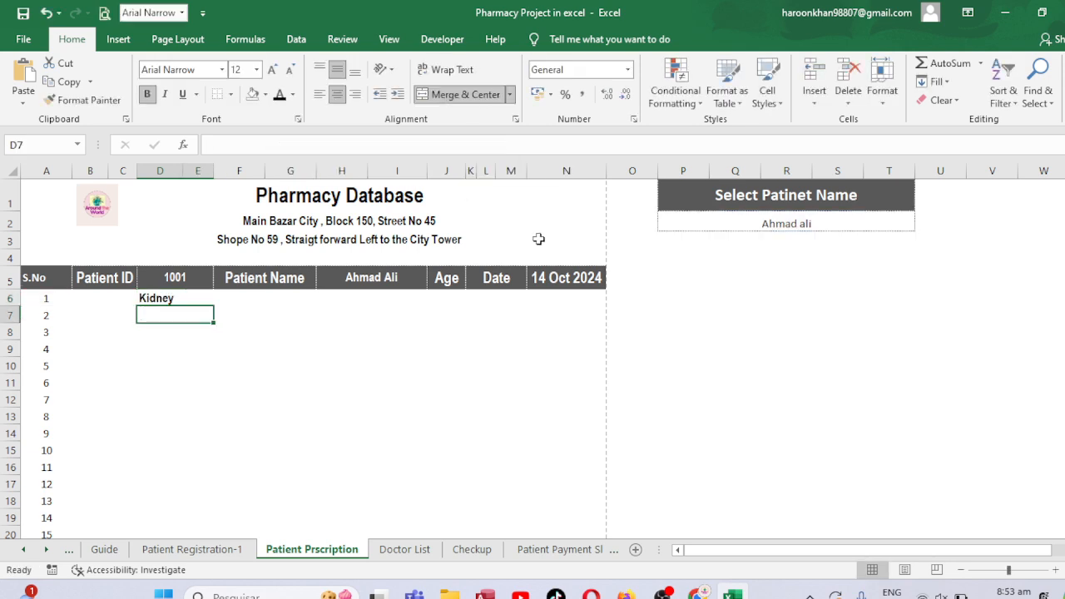
Merge B6:N6 into one cell and left-align its content
left_click(90, 299)
left_click_drag(89, 298, 560, 299)
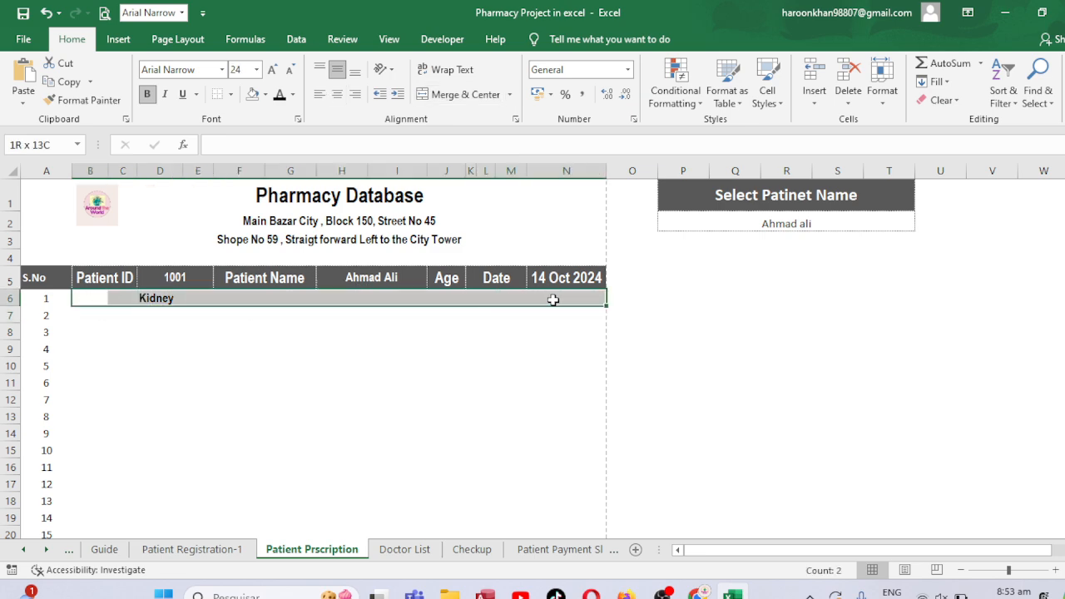
left_click(468, 94)
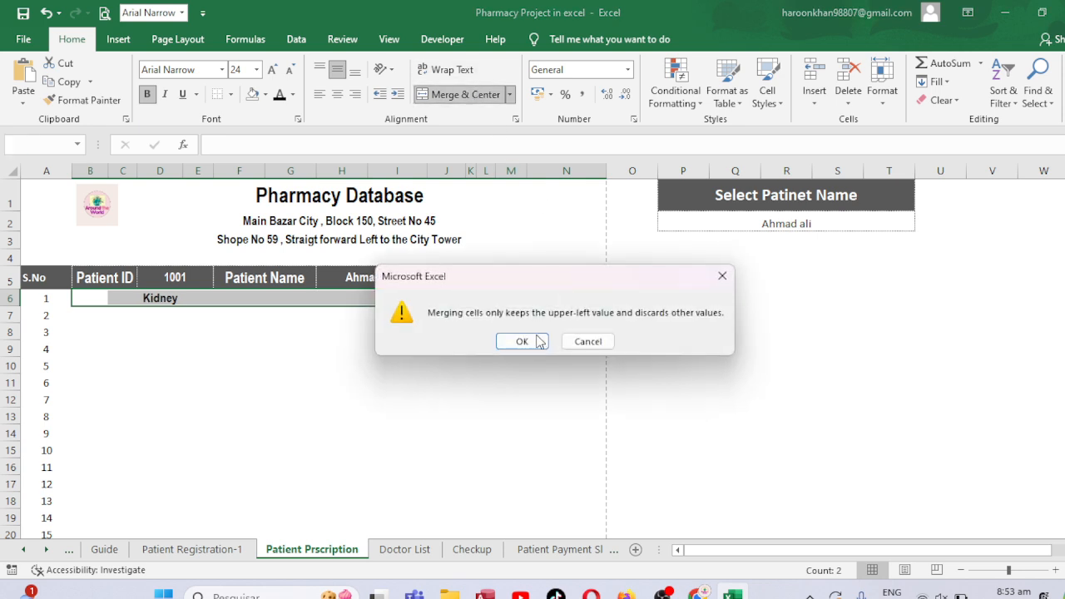
left_click(522, 341)
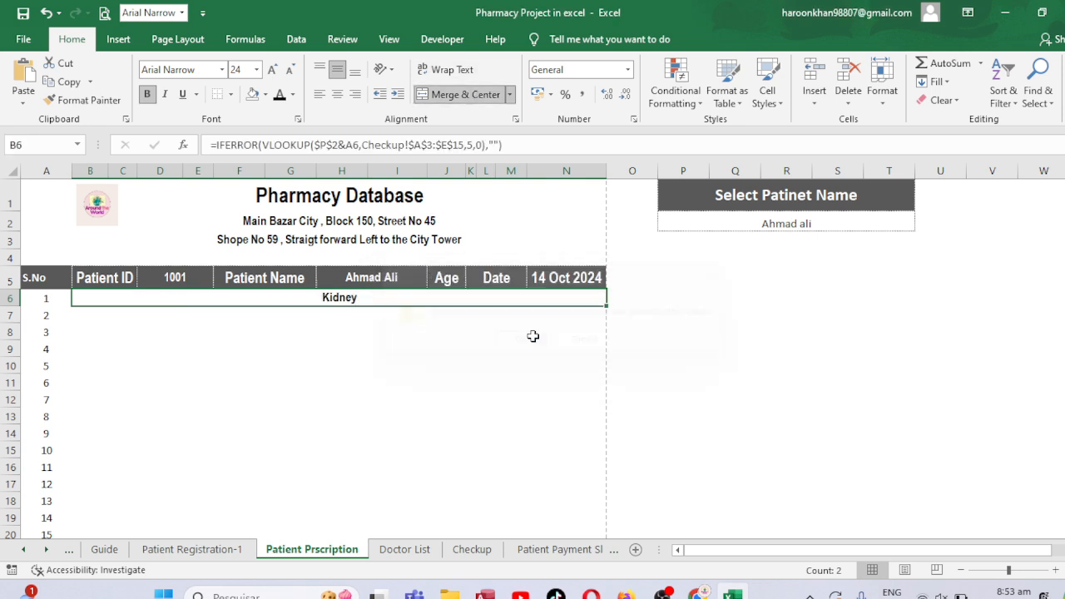
left_click(320, 95)
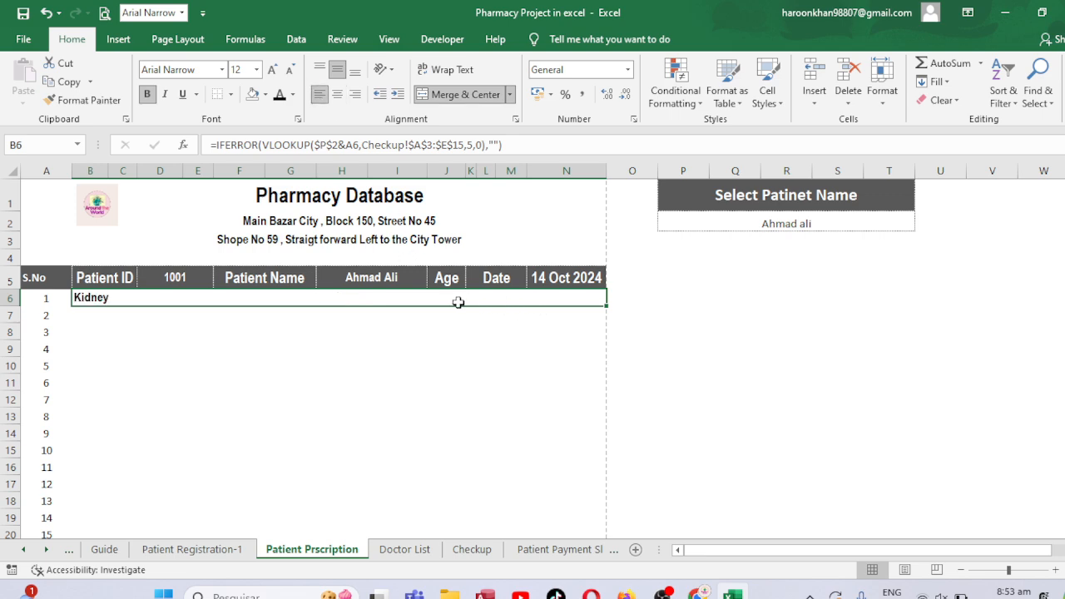
Try to fill the merged B6 formula down to row 12, and undo the alignment and merge of B6:N6
left_click(790, 223)
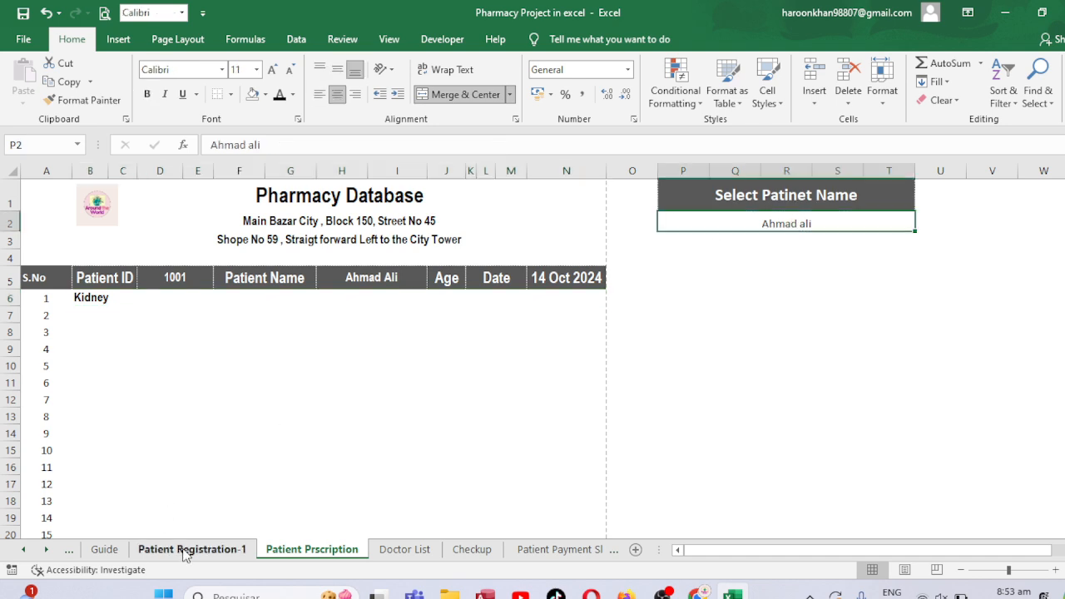
left_click(384, 303)
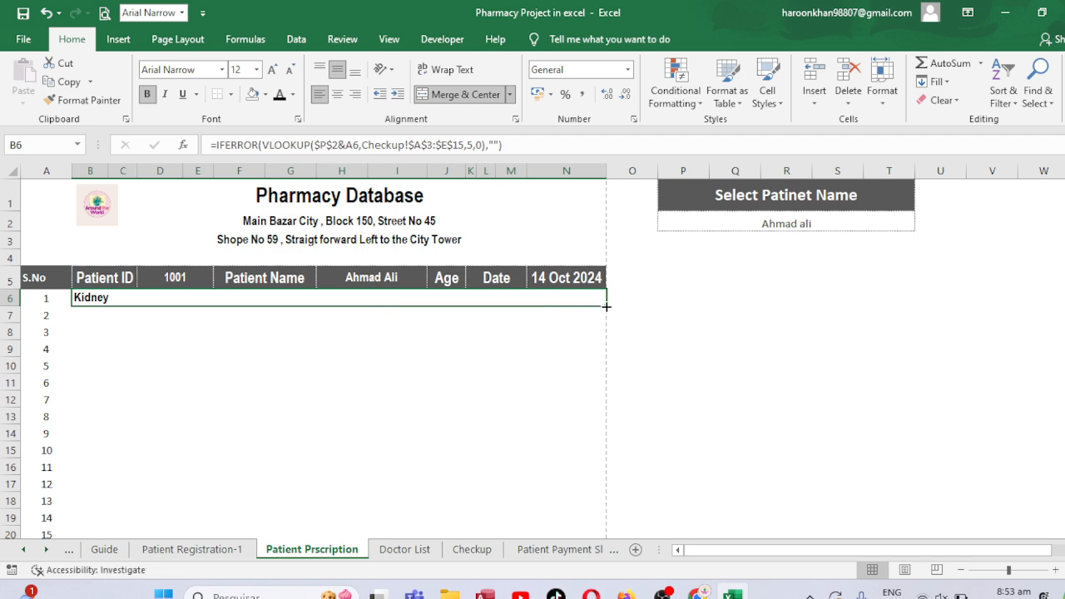
left_click_drag(606, 306, 596, 411)
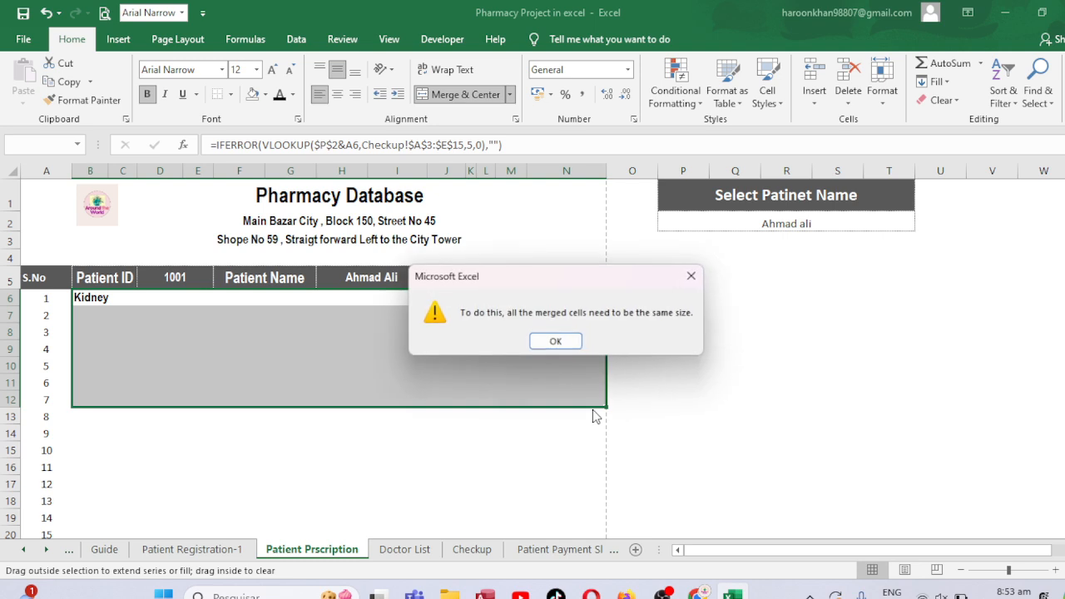
left_click(570, 344)
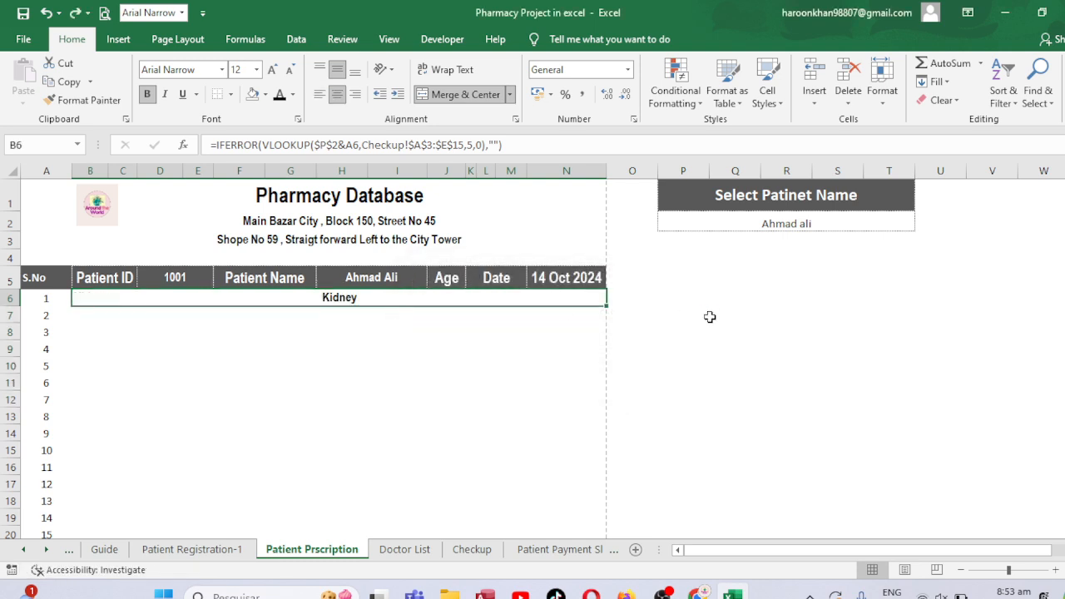
key("ctrl+z")
Try to fill the disease lookup formula in D6 down to D15
left_click(167, 298)
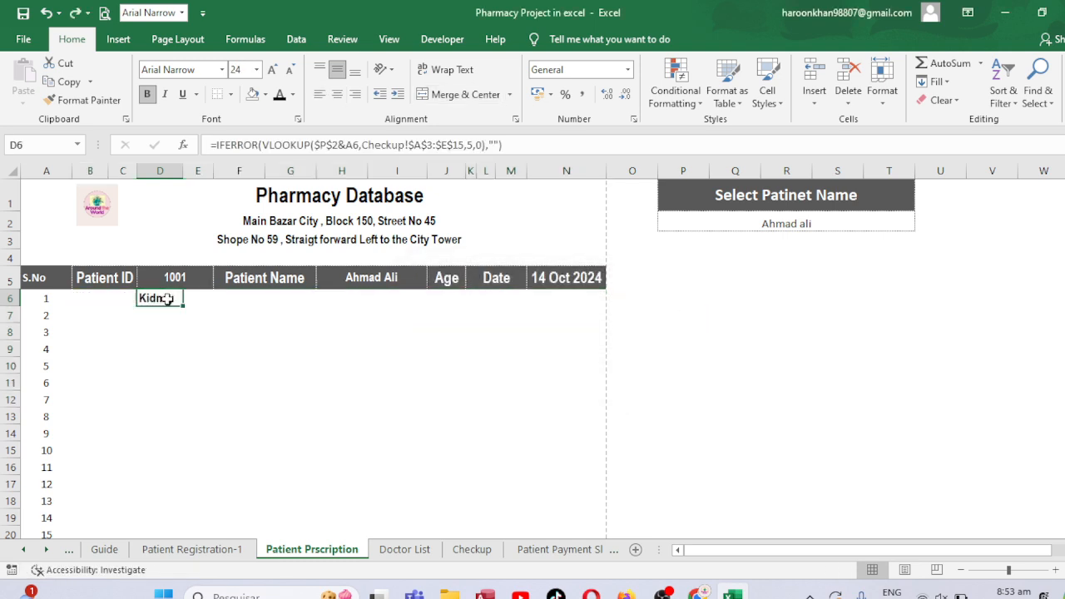
mouse_move(184, 307)
left_mouse_down()
mouse_move(193, 538)
mouse_move(205, 349)
mouse_move(258, 345)
left_mouse_up()
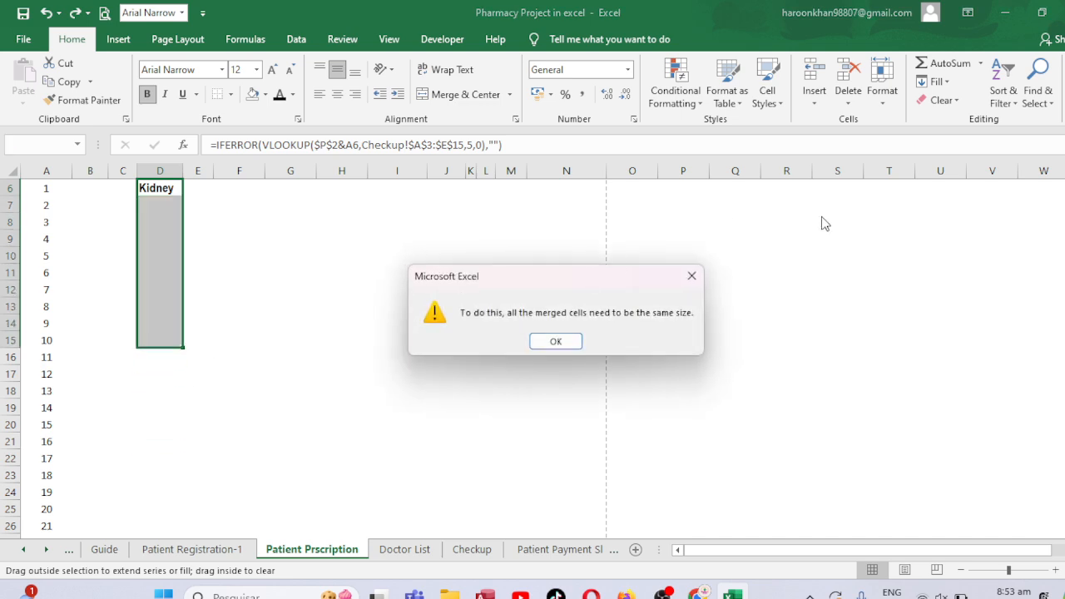
left_click(691, 275)
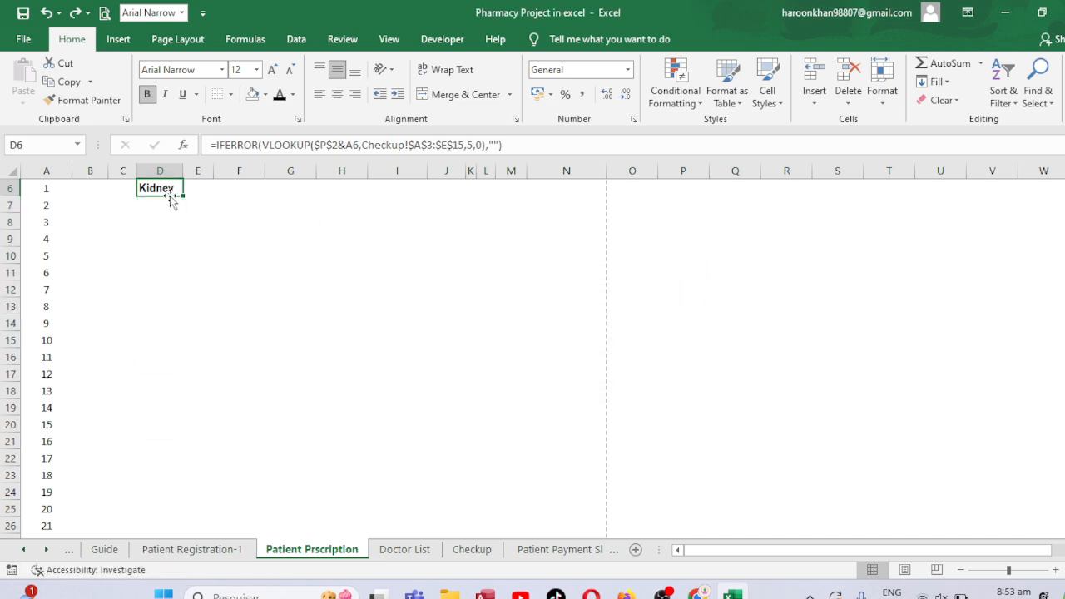
Unmerge the cells in D7:M21 below the disease lookup
left_click(163, 208)
left_click(166, 192)
left_click(167, 209)
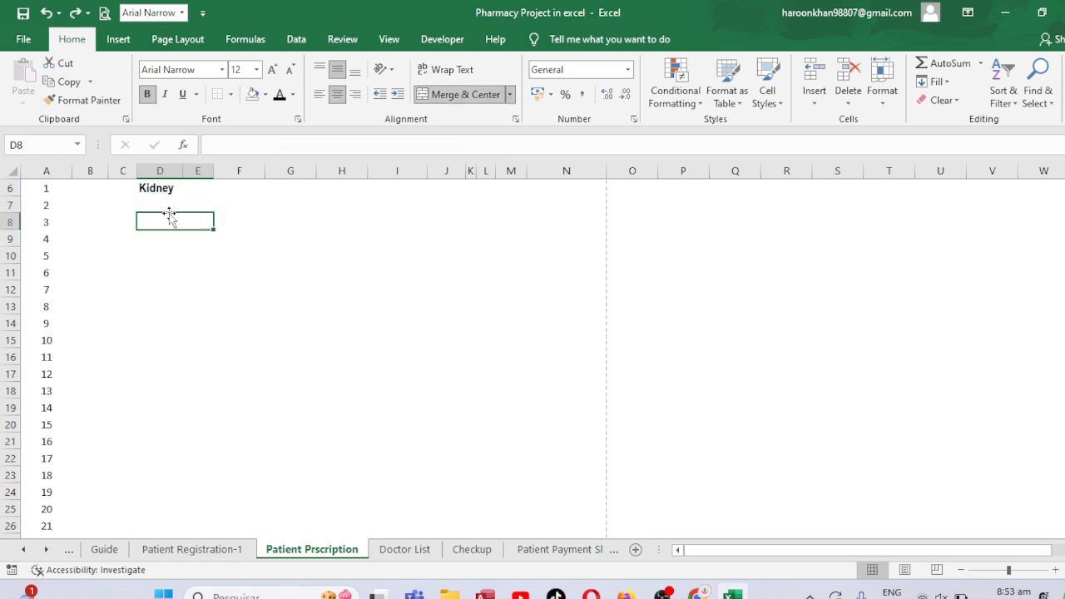
left_click_drag(150, 205, 517, 444)
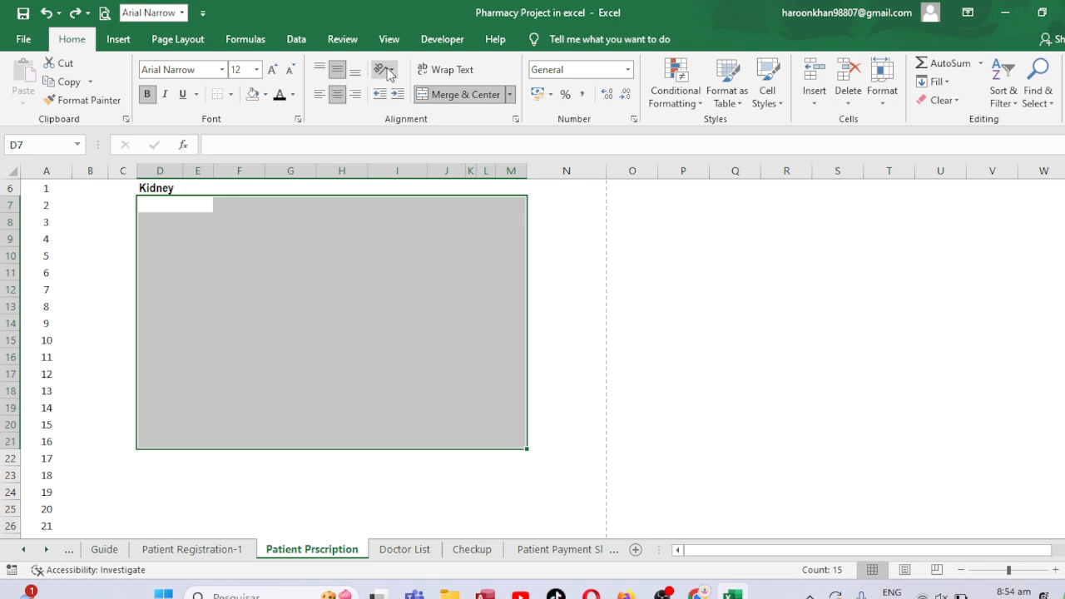
left_click(441, 94)
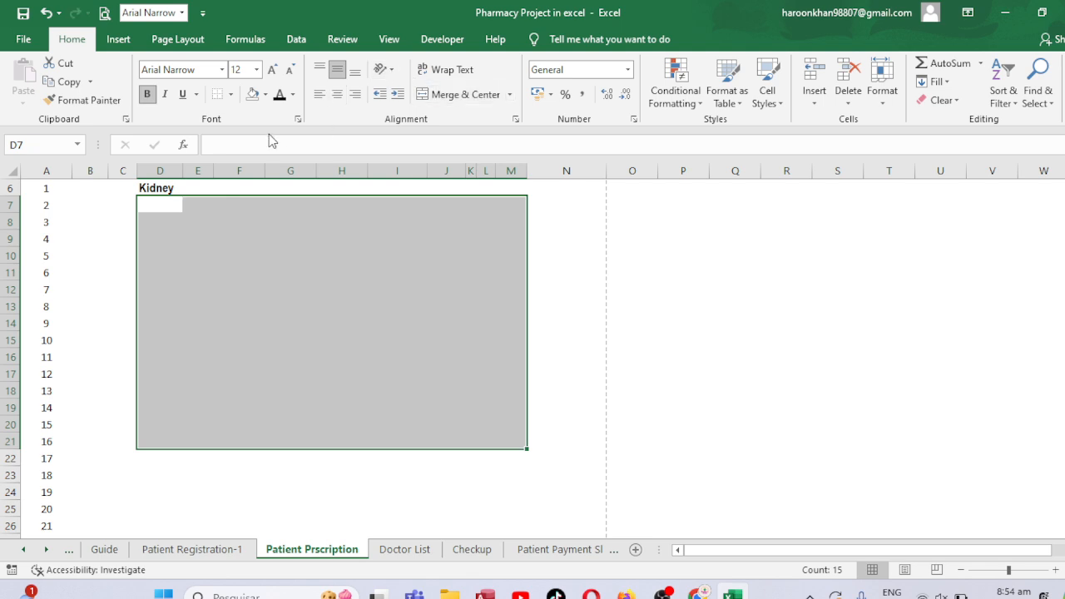
Fill the disease lookup formula from D6 down to D14
left_click(159, 187)
left_click_drag(183, 208, 184, 331)
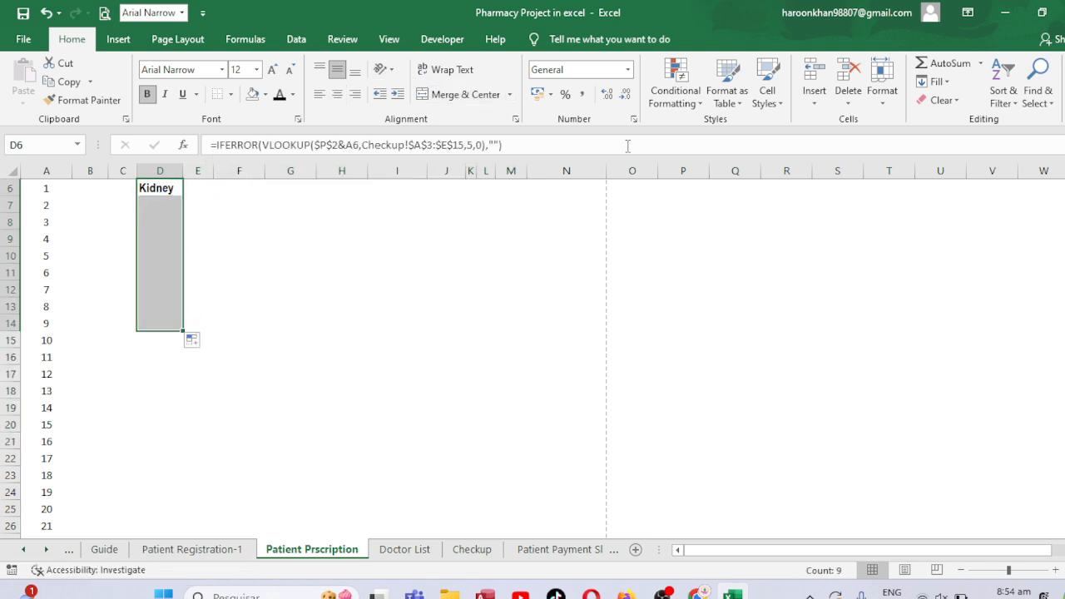
left_click(172, 208)
left_click(166, 189)
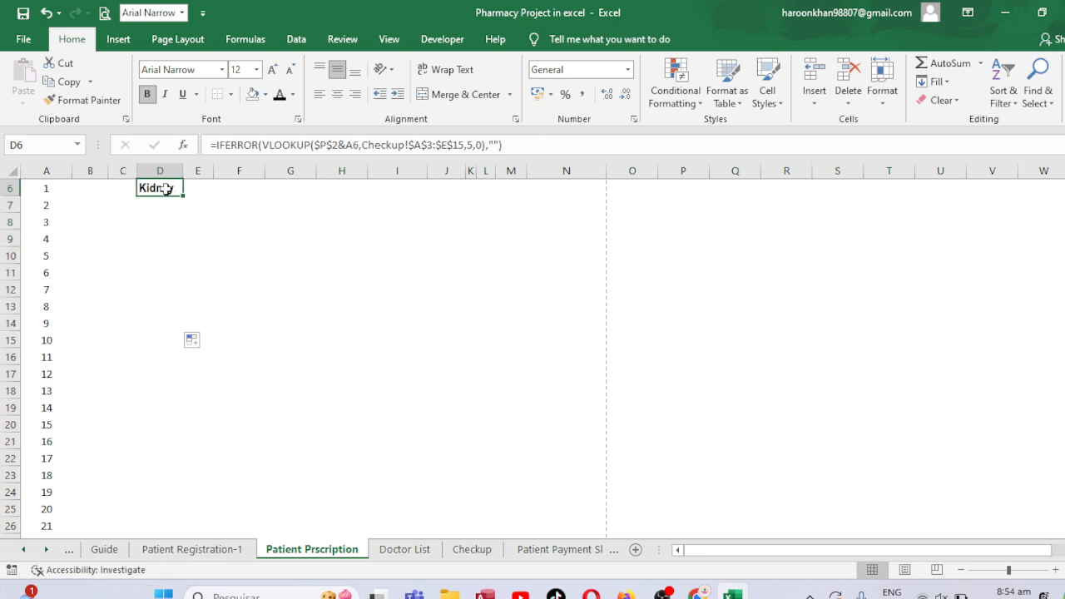
Merge and center D6:N6, keeping the disease lookup formula in D6
key("Up")
key("Up")
key("Up")
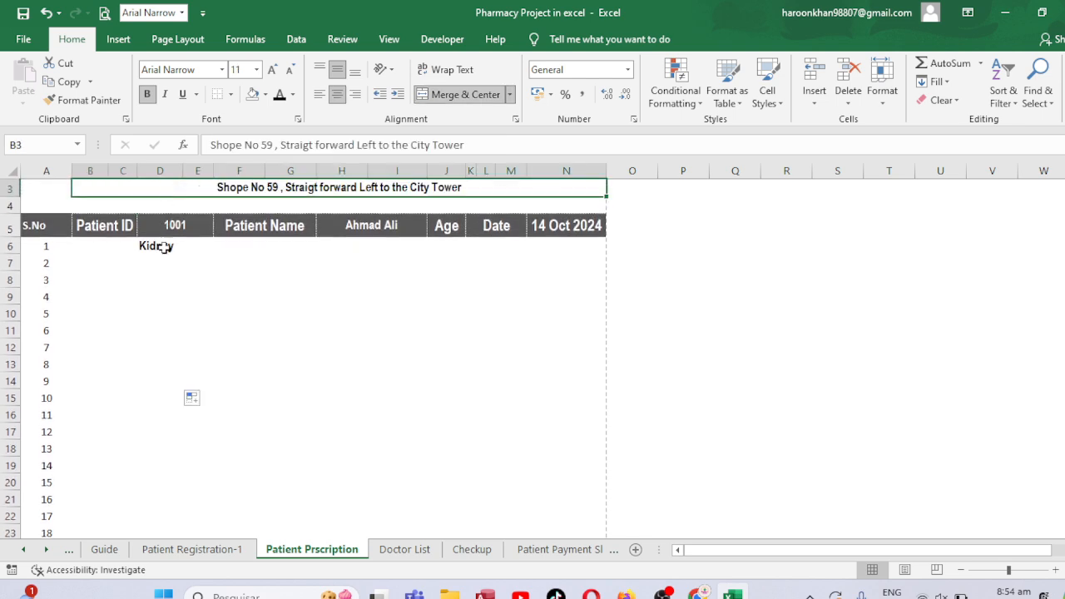
left_click(167, 244)
left_click_drag(169, 243, 560, 243)
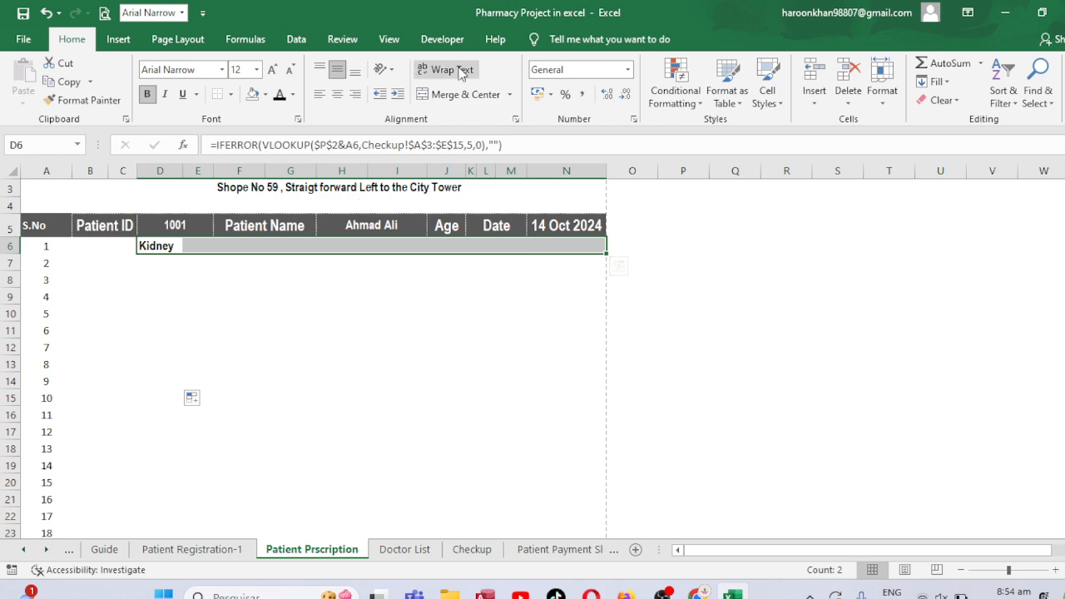
left_click(463, 95)
left_click(522, 340)
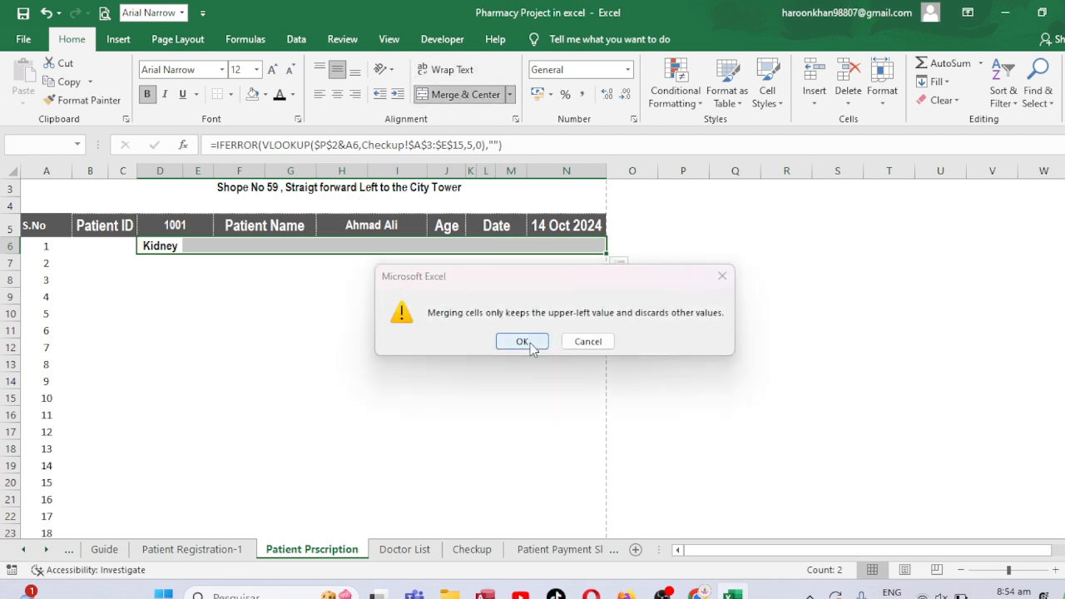
Merge and center D7:N7 and D8:N8 as separate rows, keeping their lookup formulas
left_click(157, 263)
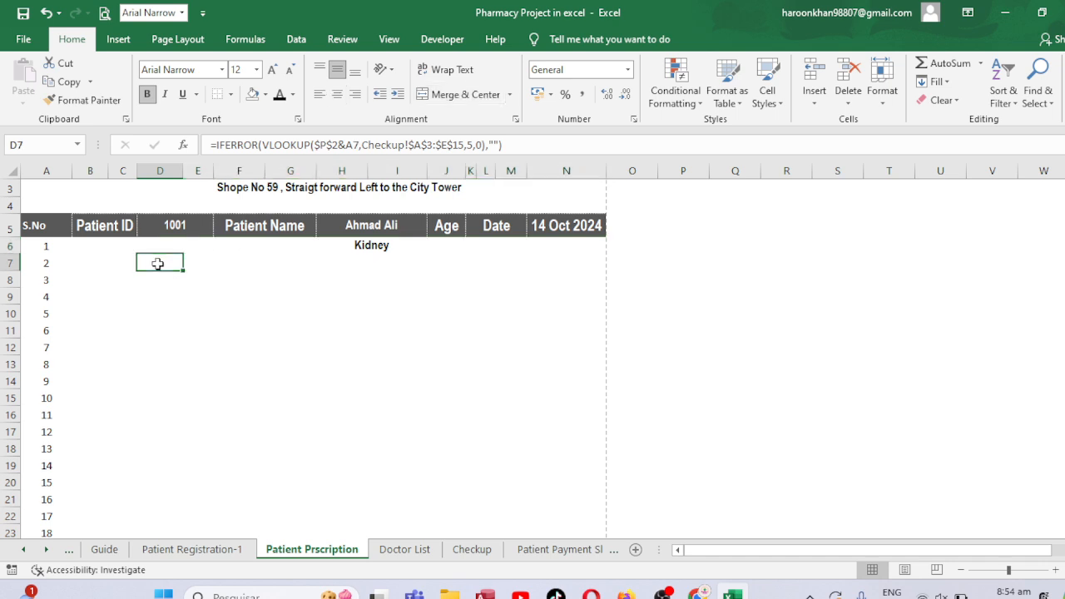
left_click_drag(158, 263, 542, 265)
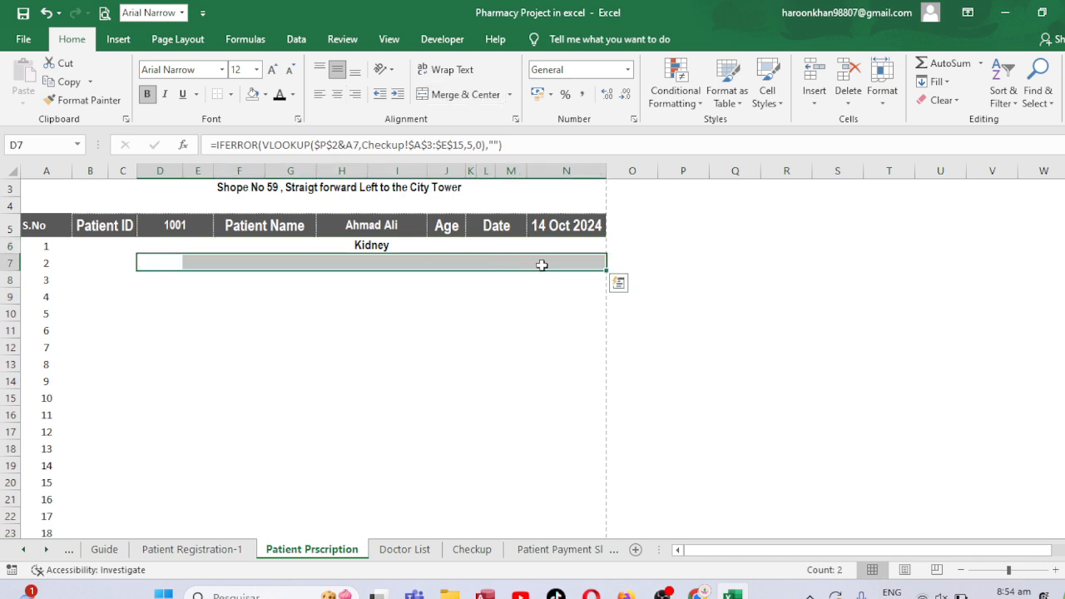
left_click(463, 94)
left_click(522, 341)
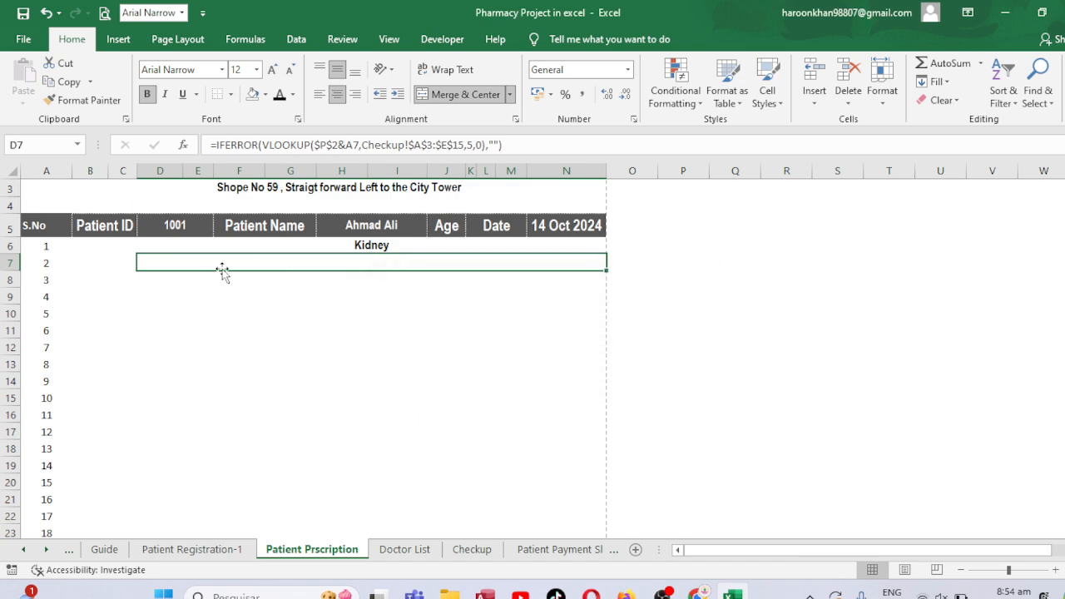
left_click(156, 281)
left_click_drag(156, 281, 583, 287)
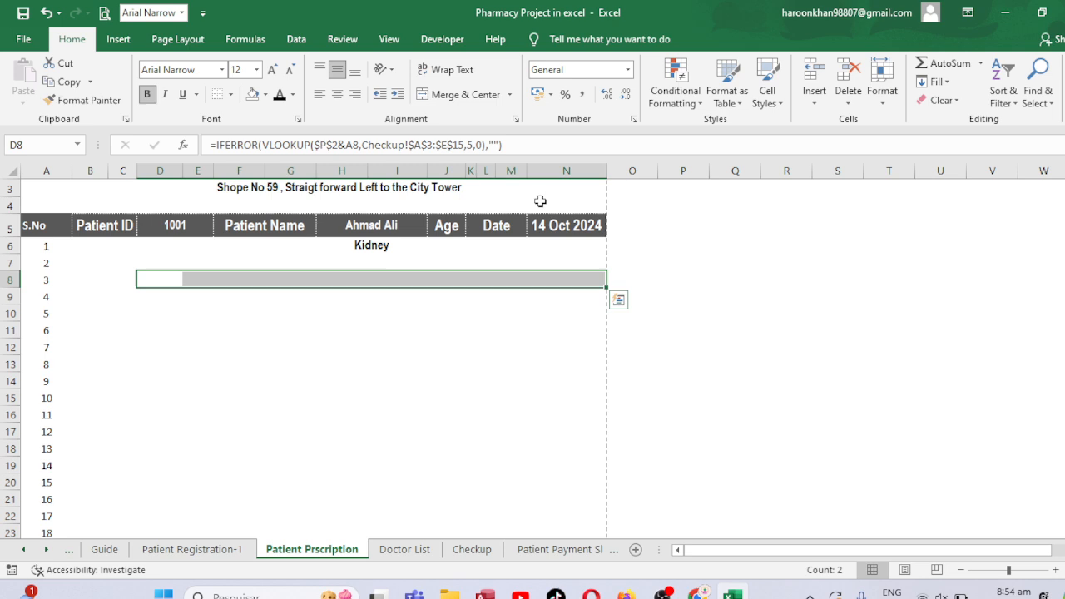
left_click(469, 92)
left_click(522, 341)
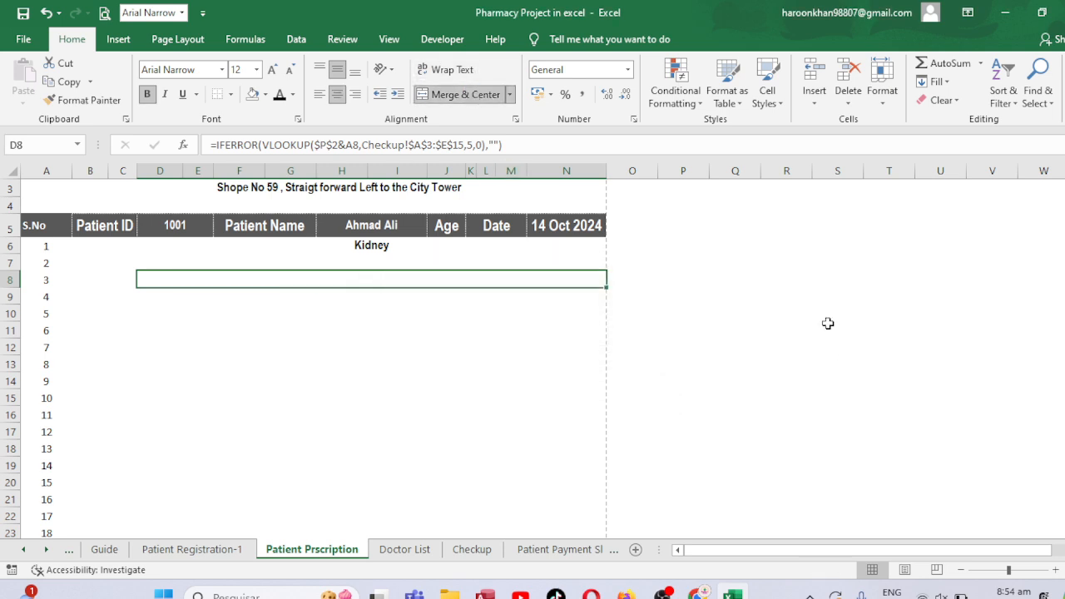
key("Up")
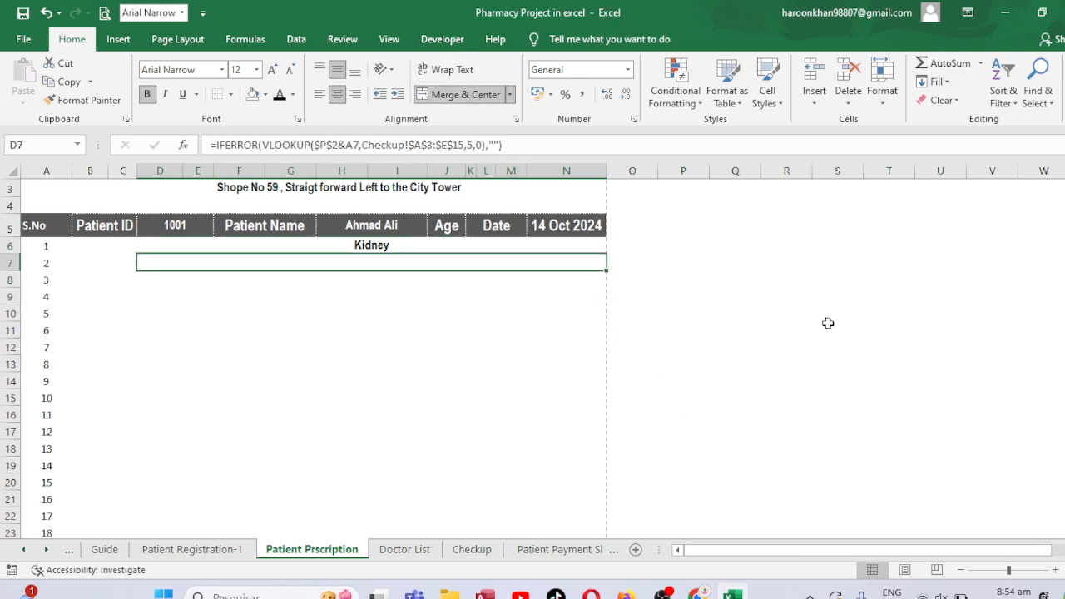
Clear the patient name from the selector cell P2 and switch to the Checkup sheet
scroll(333, 358, "up", 1)
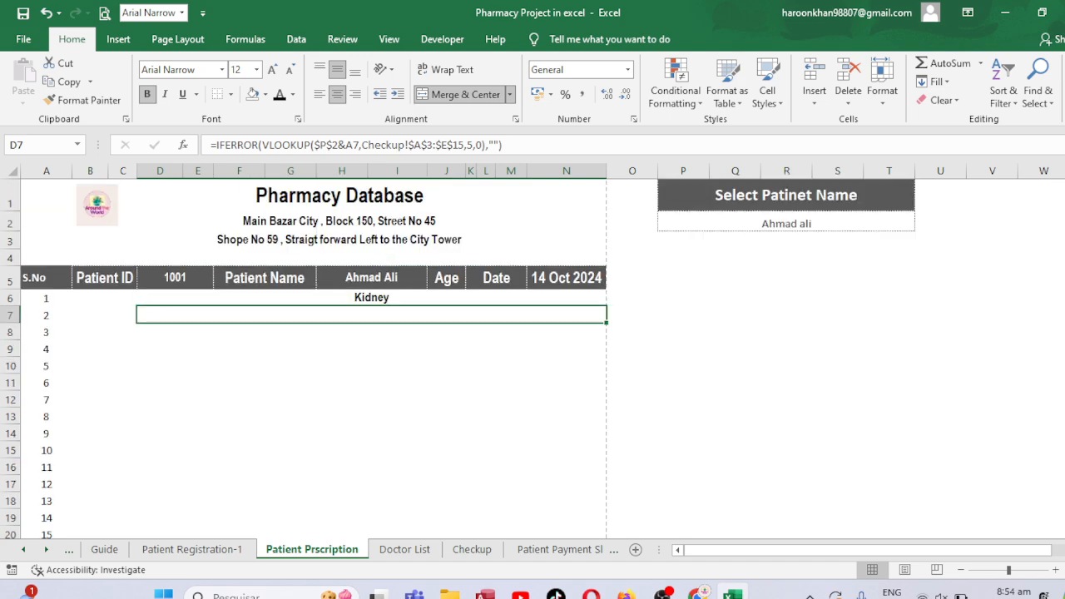
left_click(788, 223)
key("Delete")
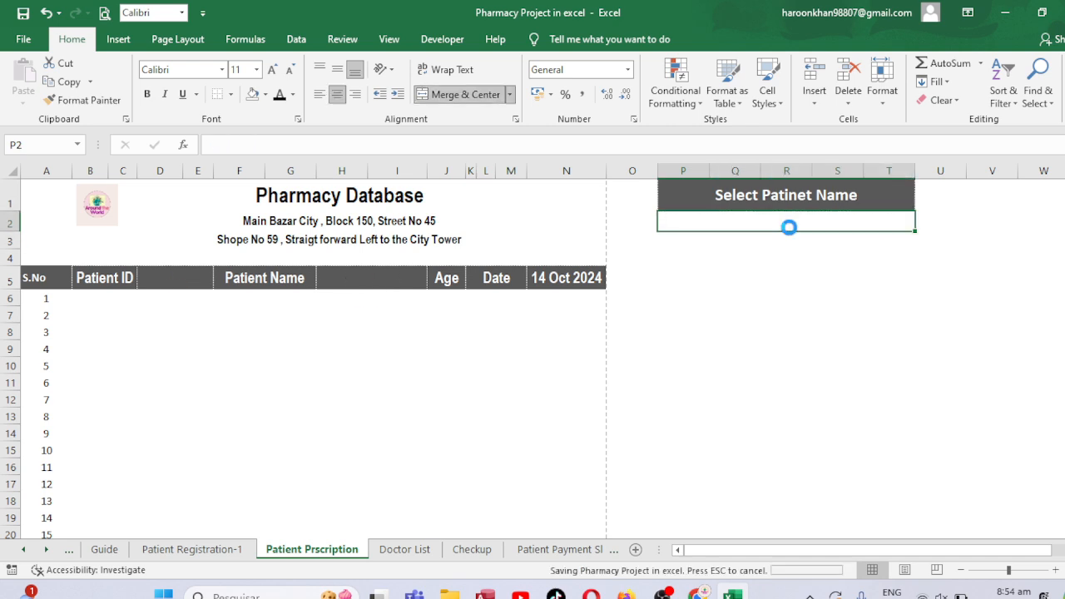
left_click(471, 550)
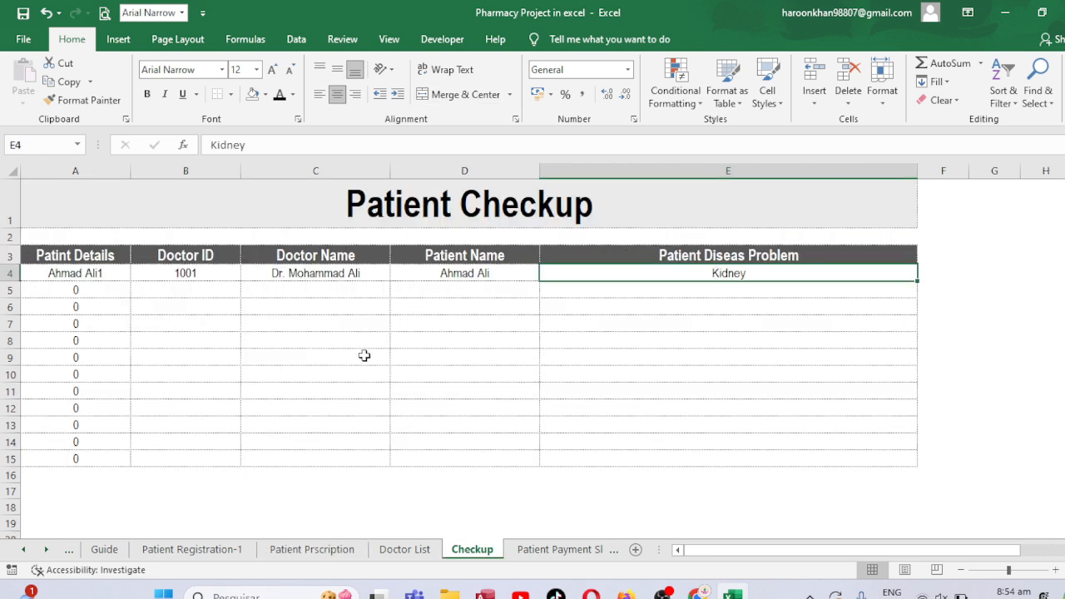
Fill Checkup row 5 with the same doctor ID, doctor name and patient name as row 4
left_click(172, 288)
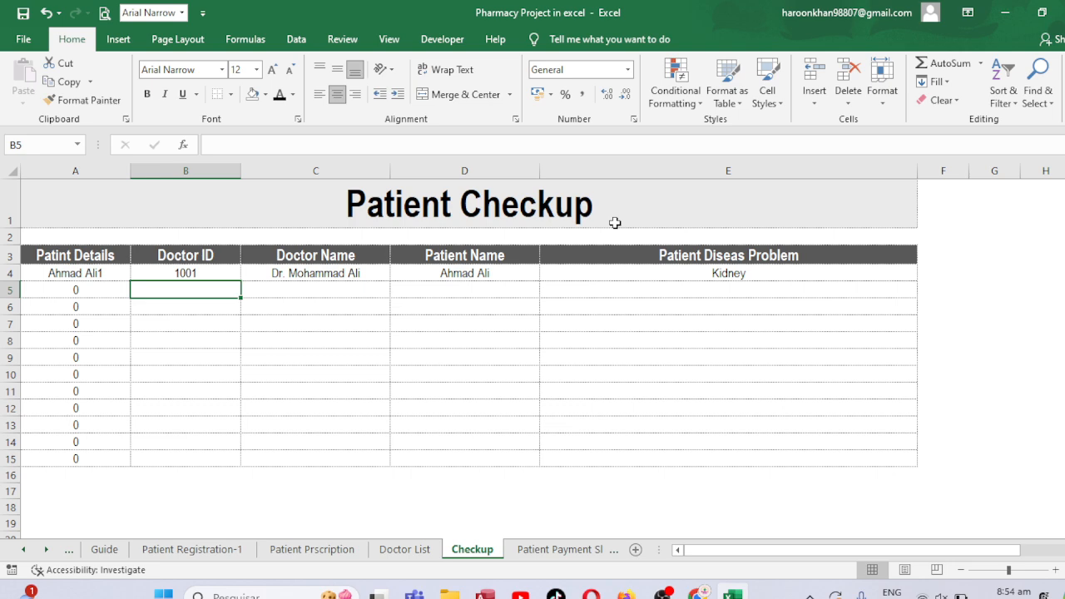
type("1001")
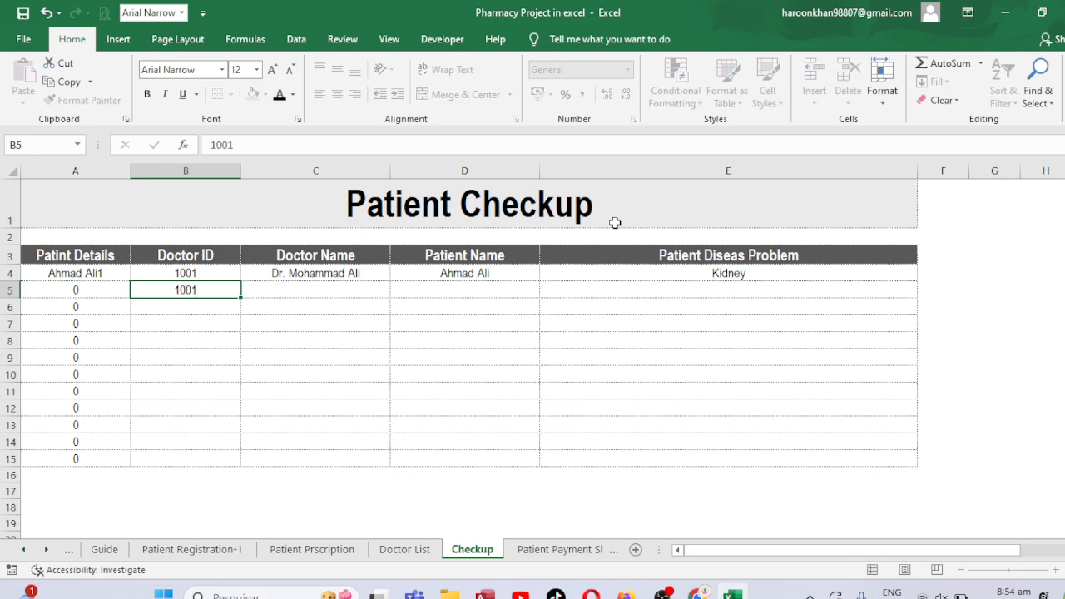
key("Return")
key("Up")
key("Right")
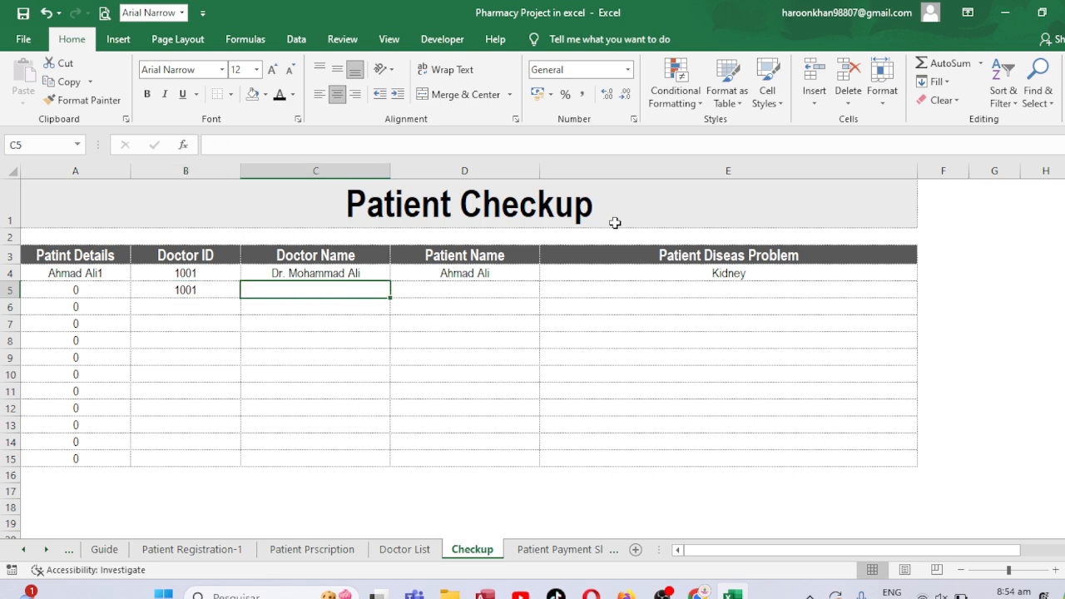
type("dr. Mohammad Ali")
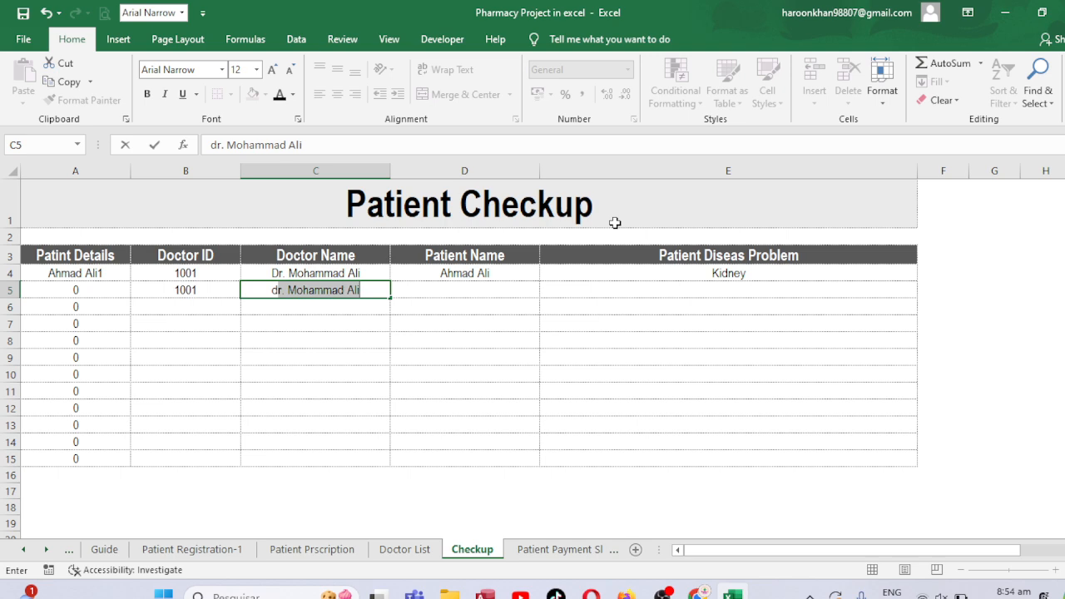
key("Return")
key("Up")
key("Right")
type("a")
key("Return")
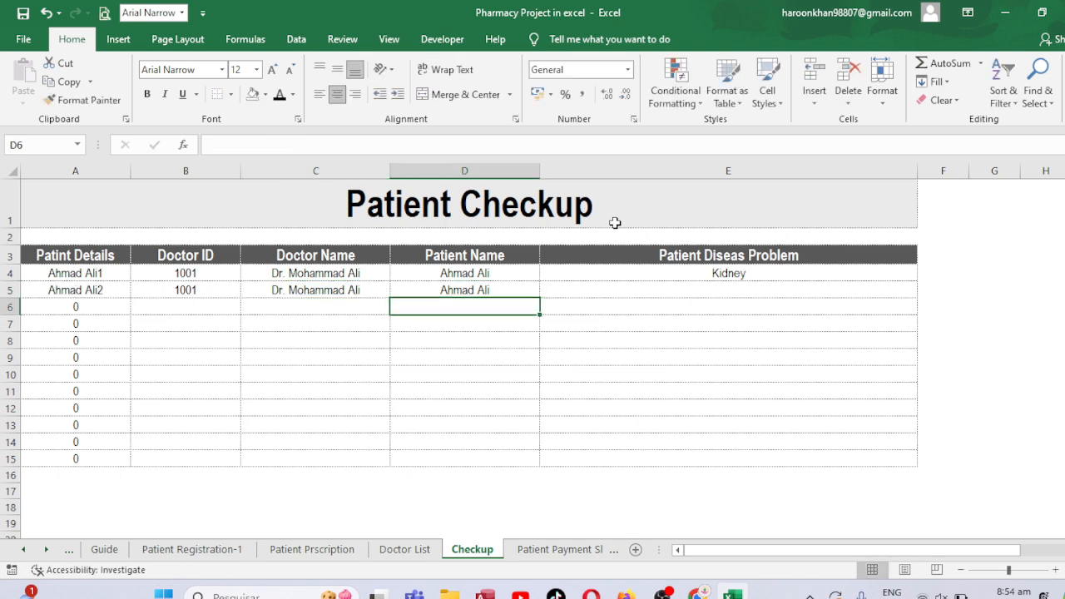
Fill Checkup row 6 with the same patient name, doctor ID and doctor name as the rows above
type("a")
key("Return")
key("Left")
key("Left")
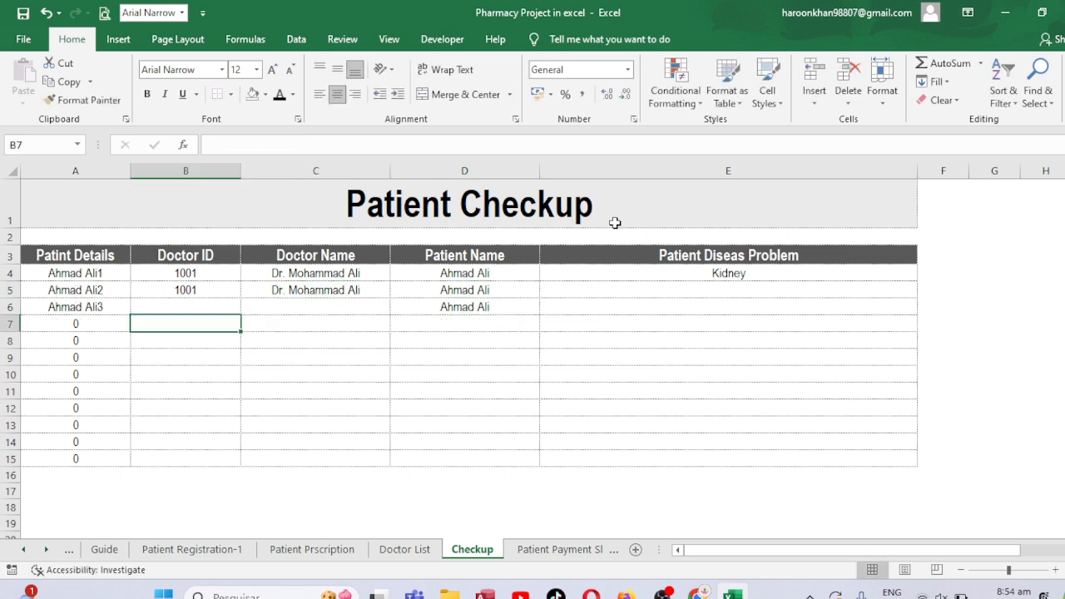
key("Up")
type("1001")
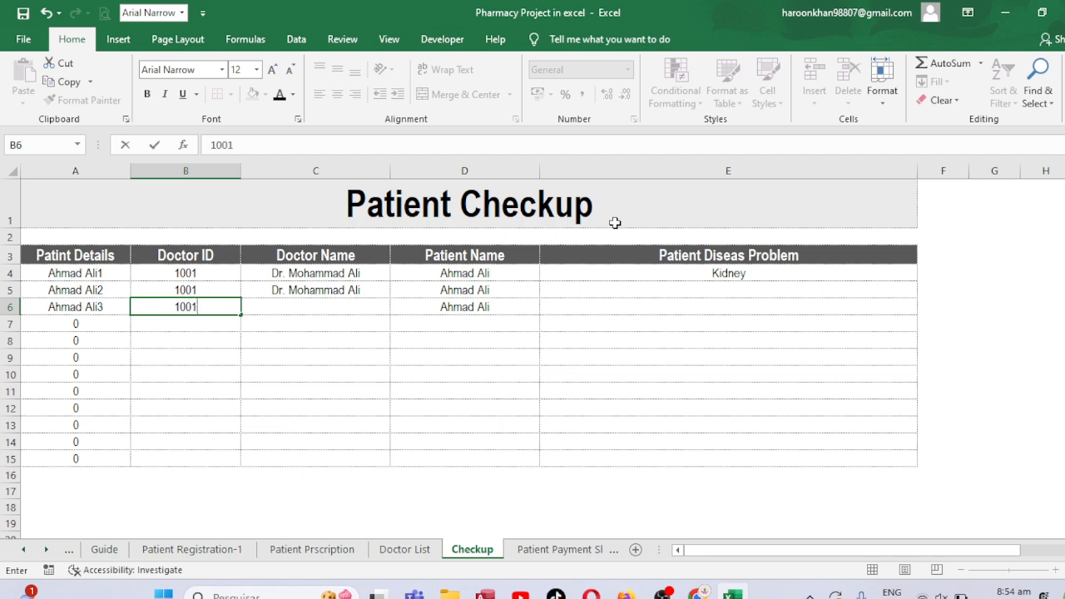
key("Return")
key("Up")
key("Right")
type("d")
key("Return")
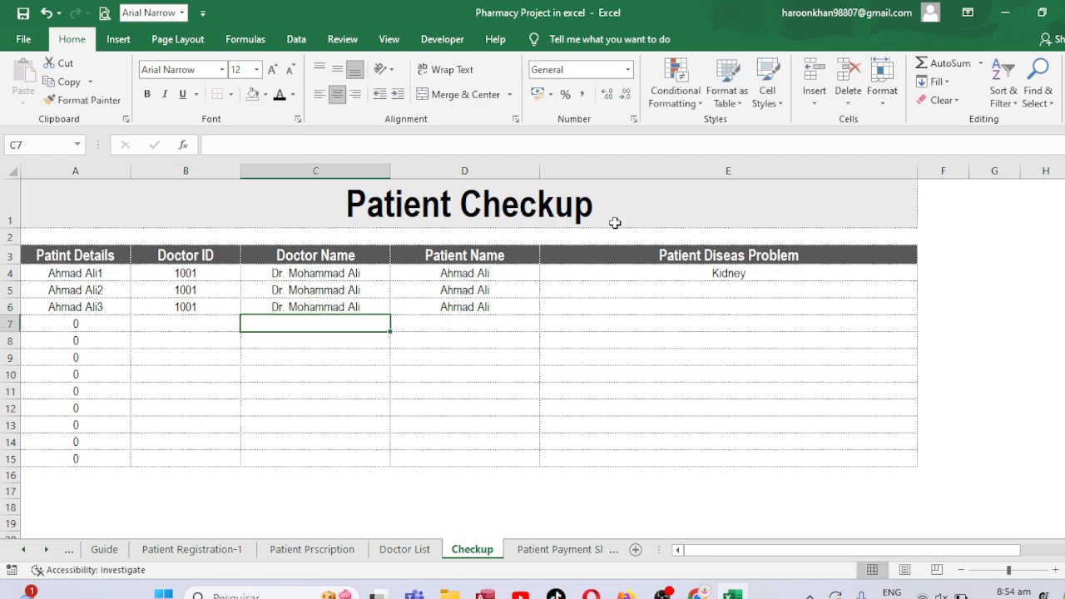
Enter Fever in E5 and Lungs in E6 as the patient's disease problems
key("Up")
key("Right")
key("Right")
key("Up")
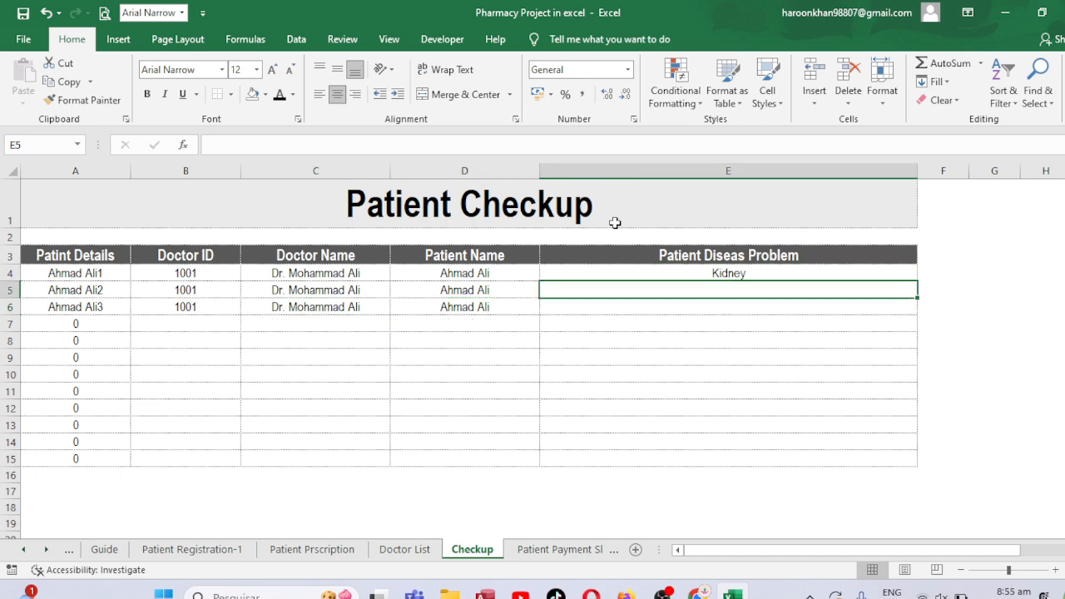
type("Fever")
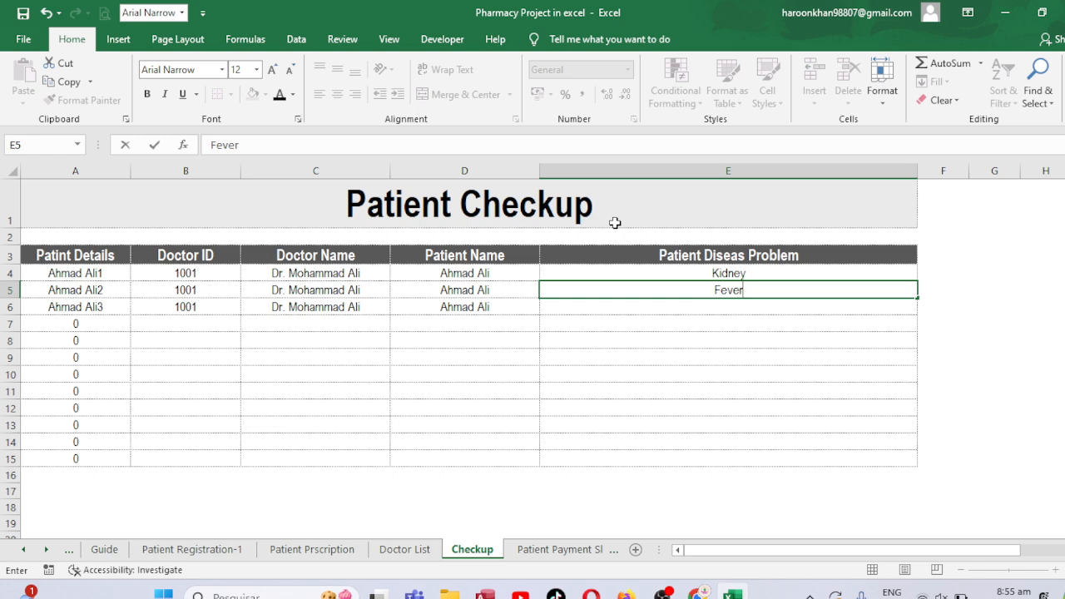
key("Up")
key("Down")
key("Down")
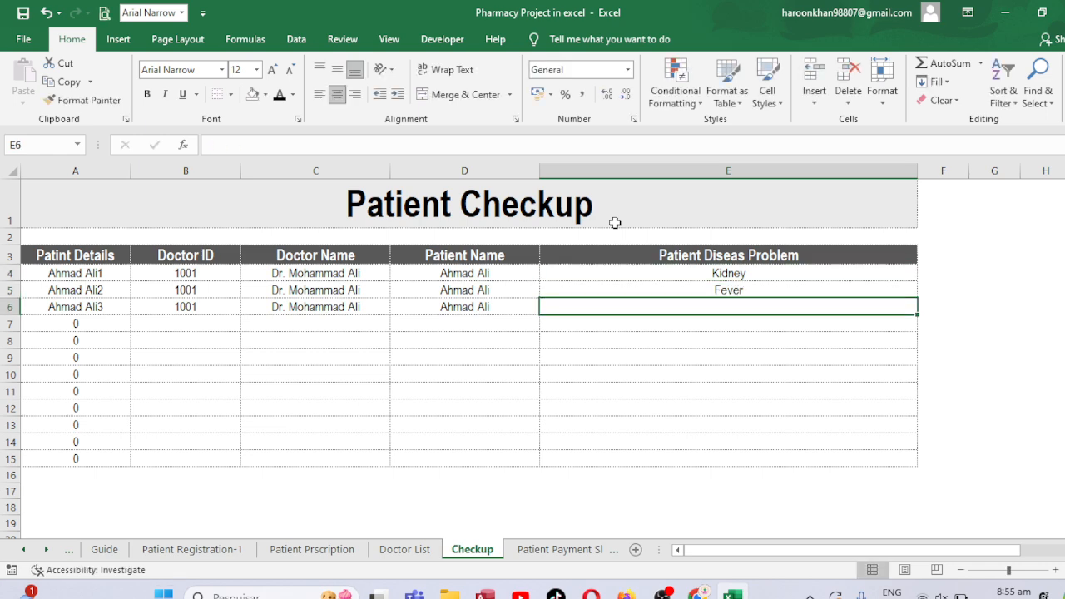
type("Lungs")
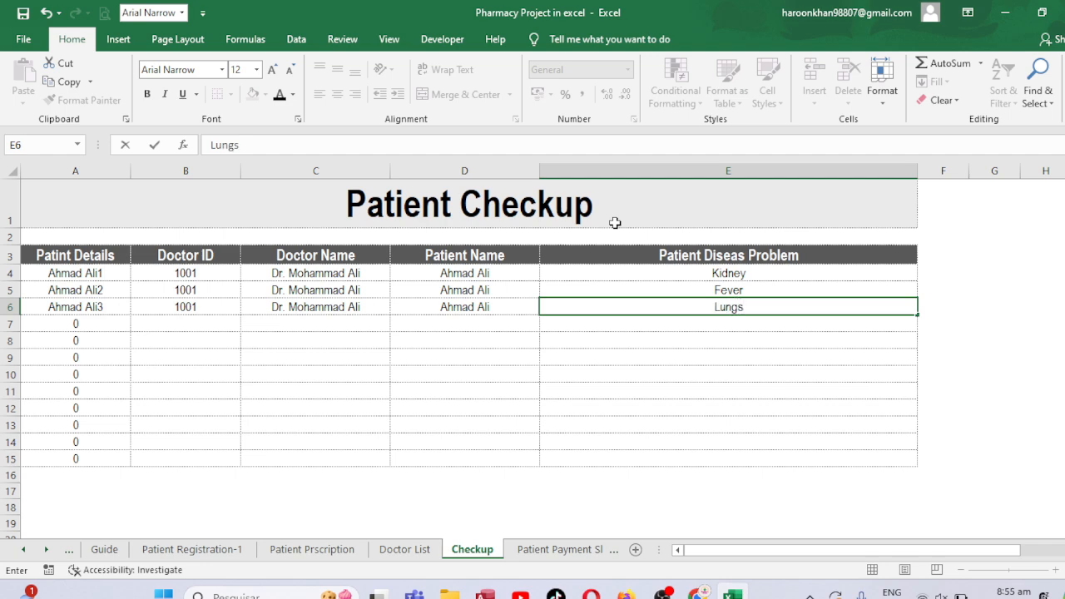
key("Return")
key("Up")
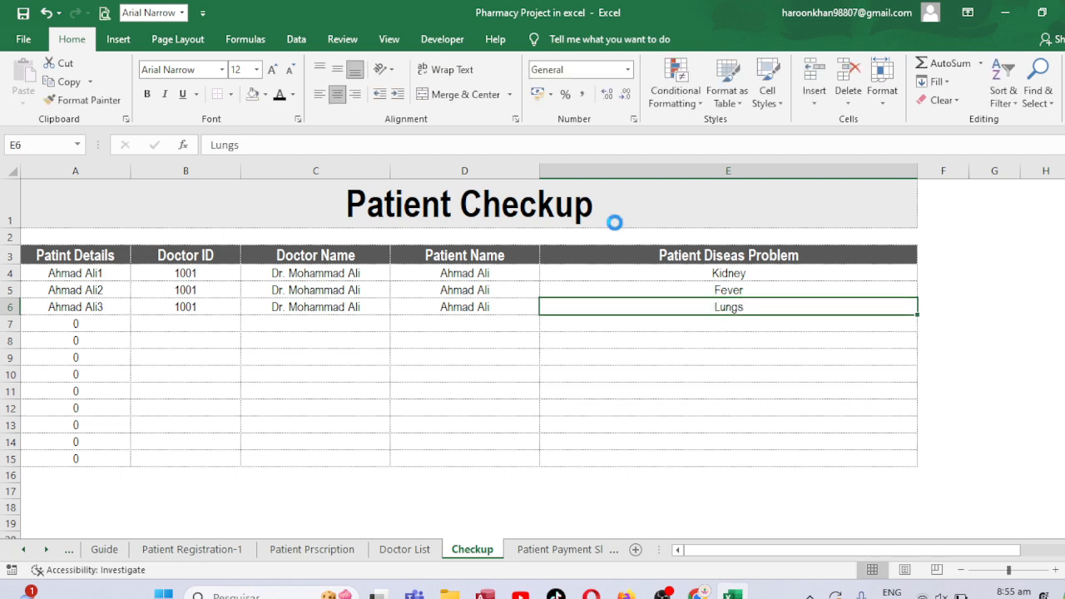
On the Patient Prscription sheet, enter the patient's full name in the selector cell P2
left_click(311, 550)
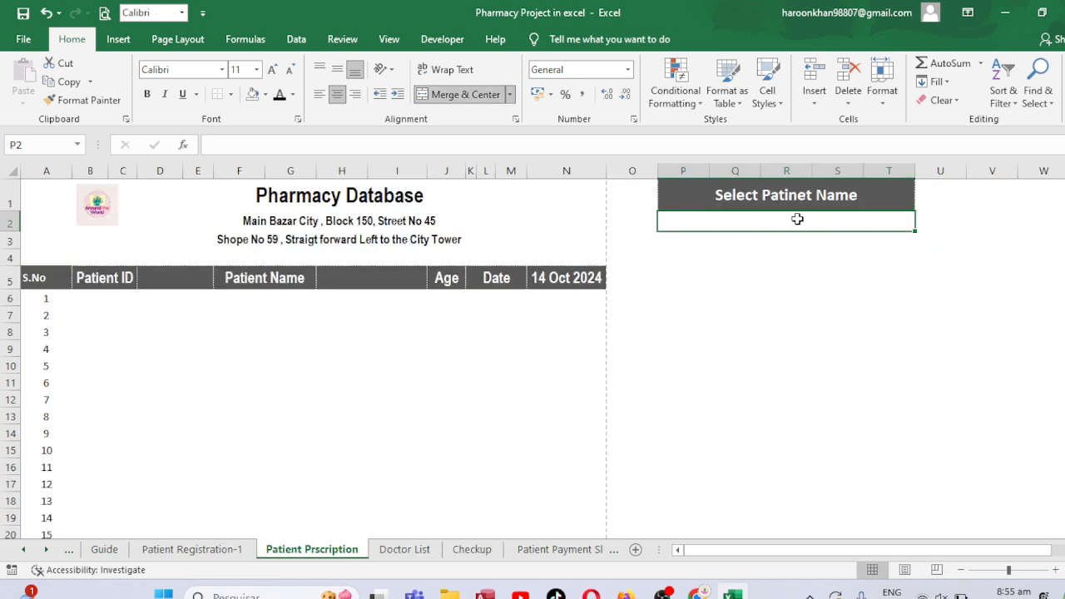
type("Ahmad")
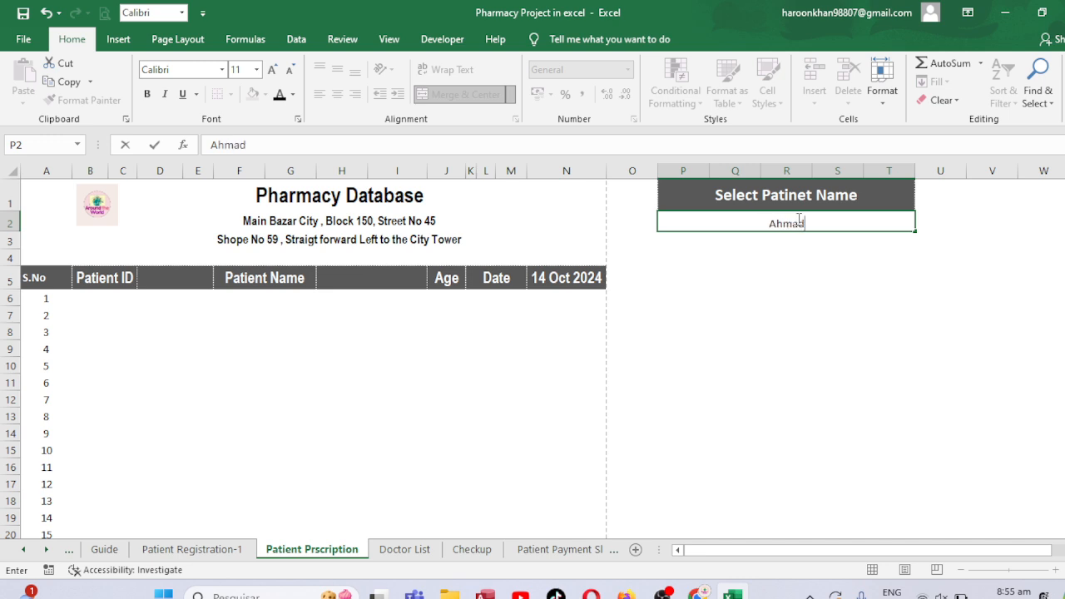
type(" Ali")
key("Return")
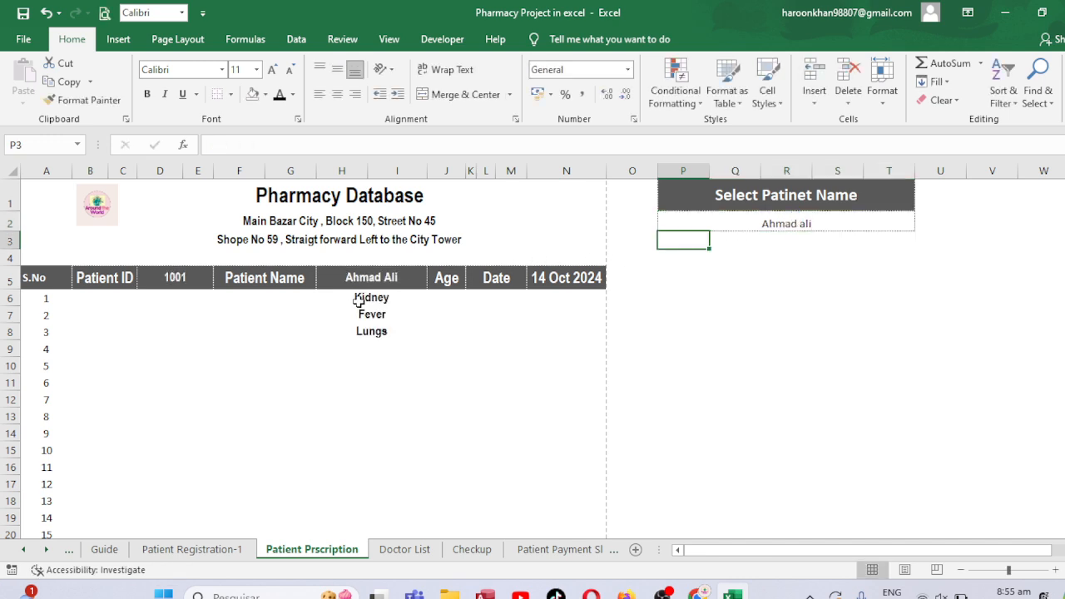
Check the looked-up disease entries in rows 6 to 8 of the prescription sheet
left_click_drag(358, 301, 419, 344)
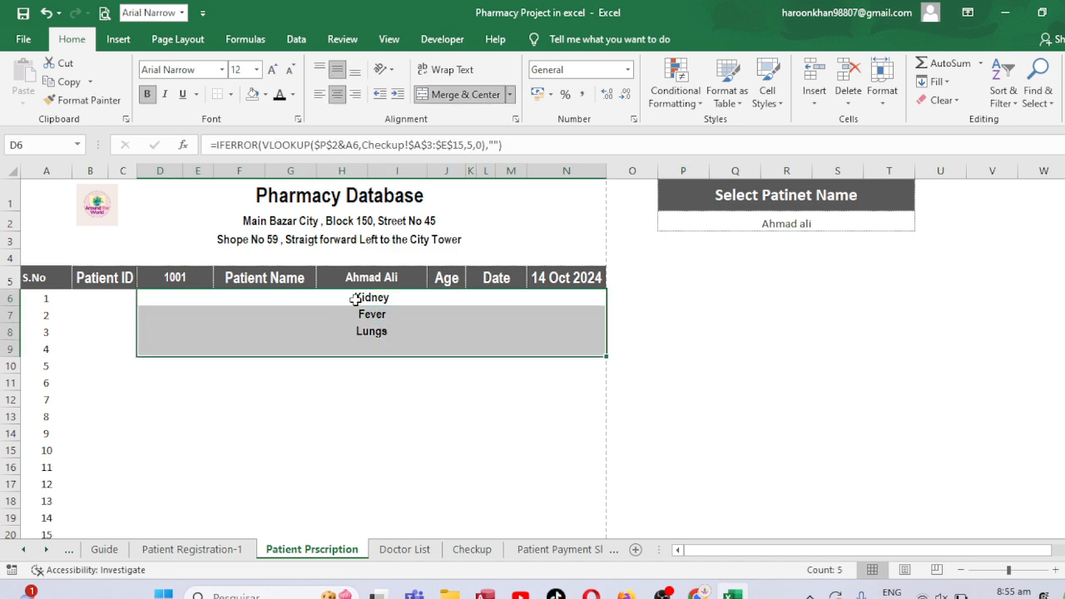
left_click_drag(355, 299, 356, 330)
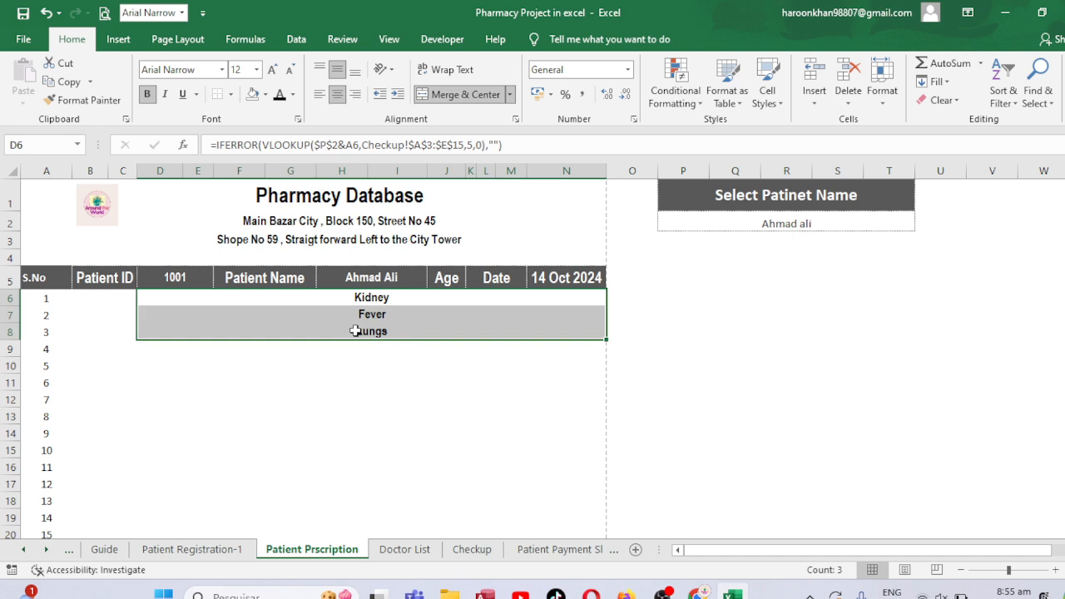
left_click(91, 298)
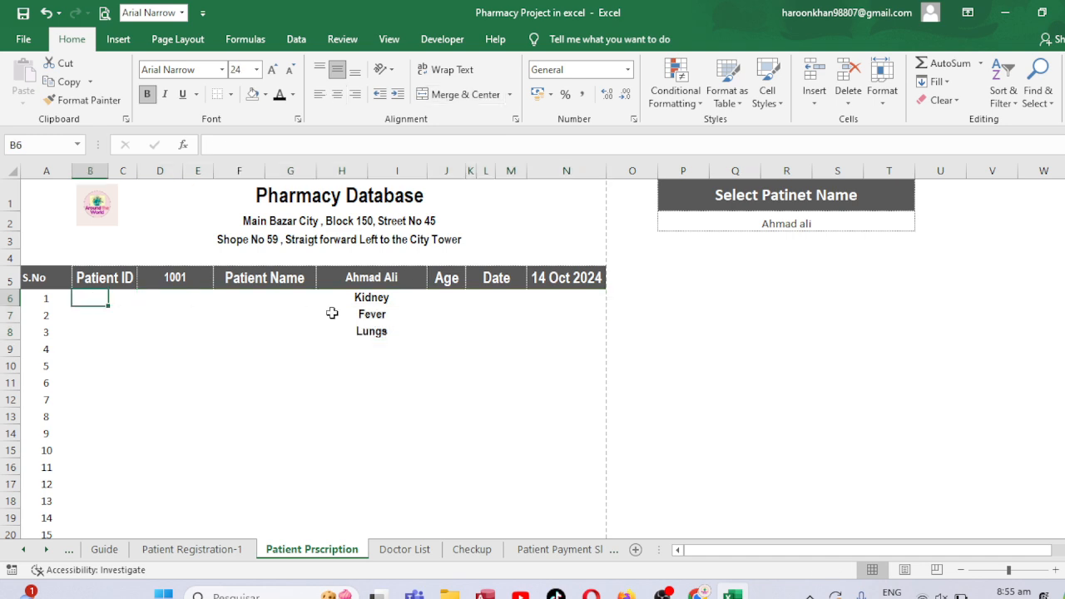
left_click_drag(353, 302, 356, 343)
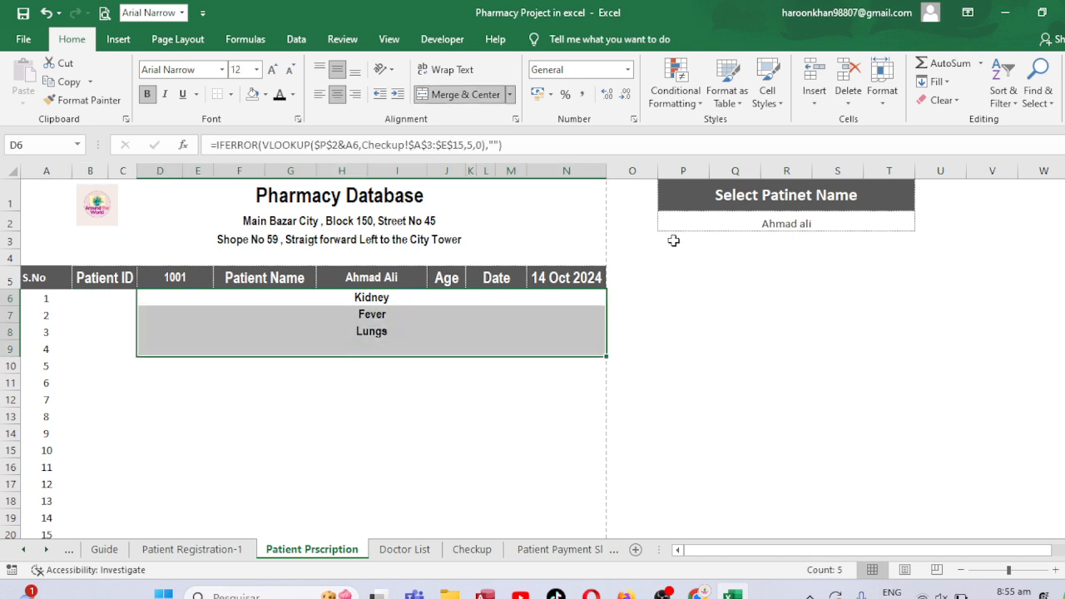
Preview the prescription sheet's printout at full-page and enlarged zoom, then return to the worksheet
key("ctrl+p")
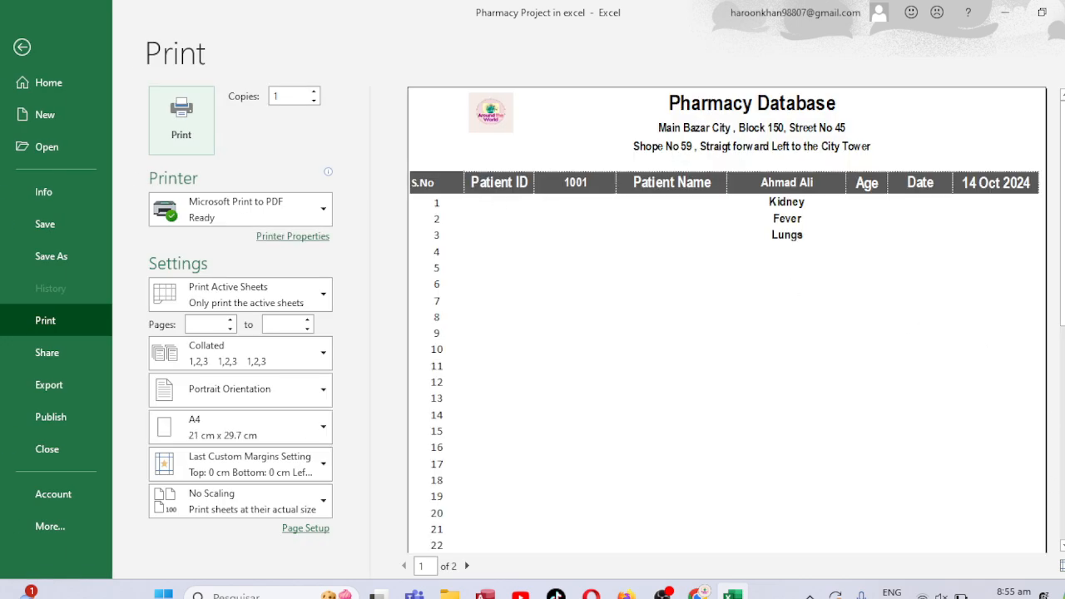
left_click(1064, 566)
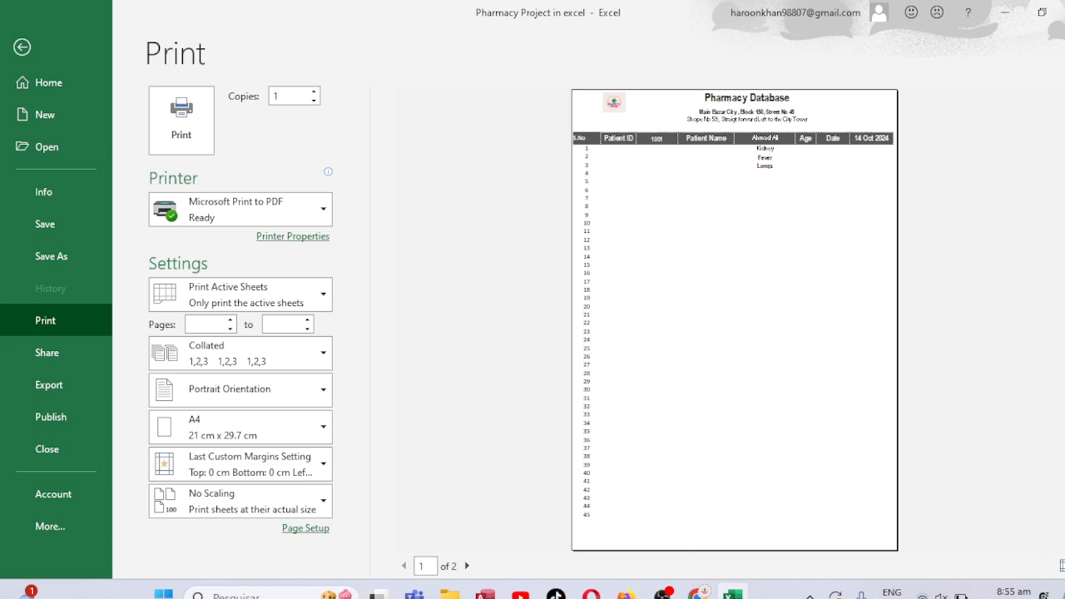
left_click(1064, 565)
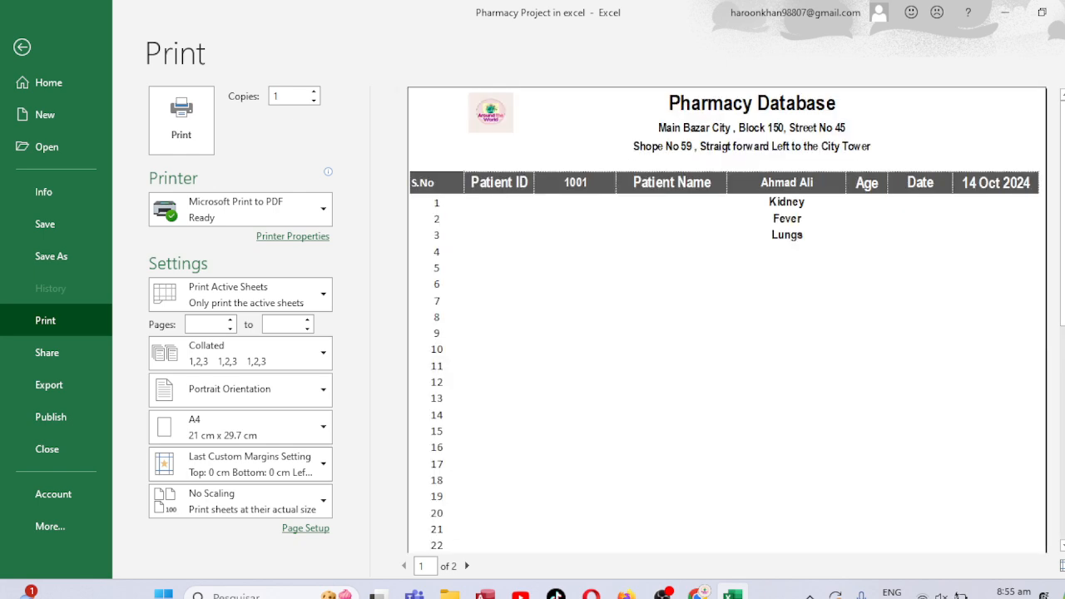
left_click(22, 47)
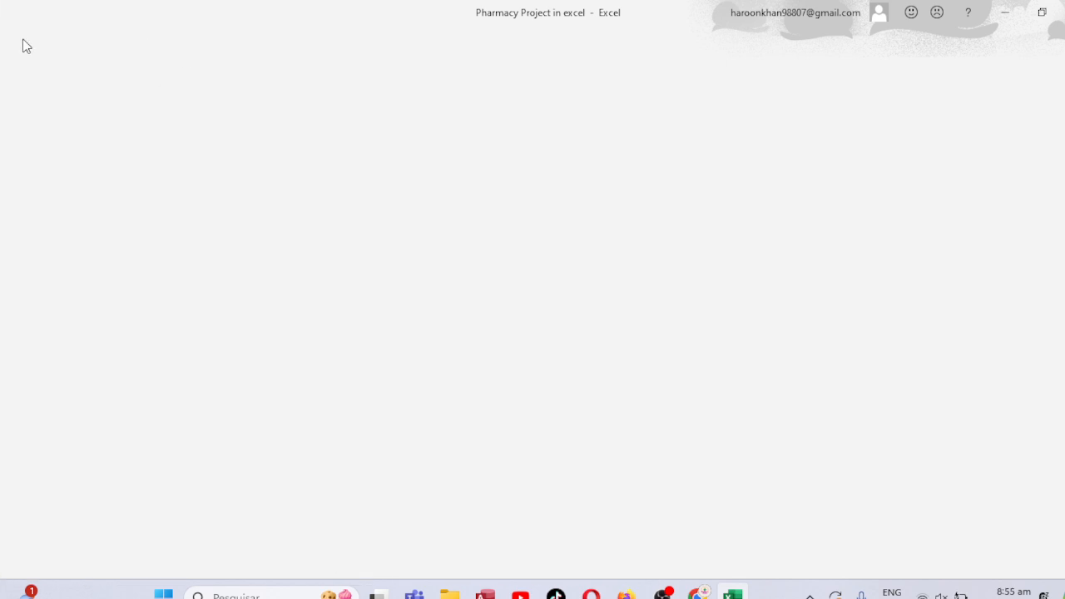
left_click(663, 594)
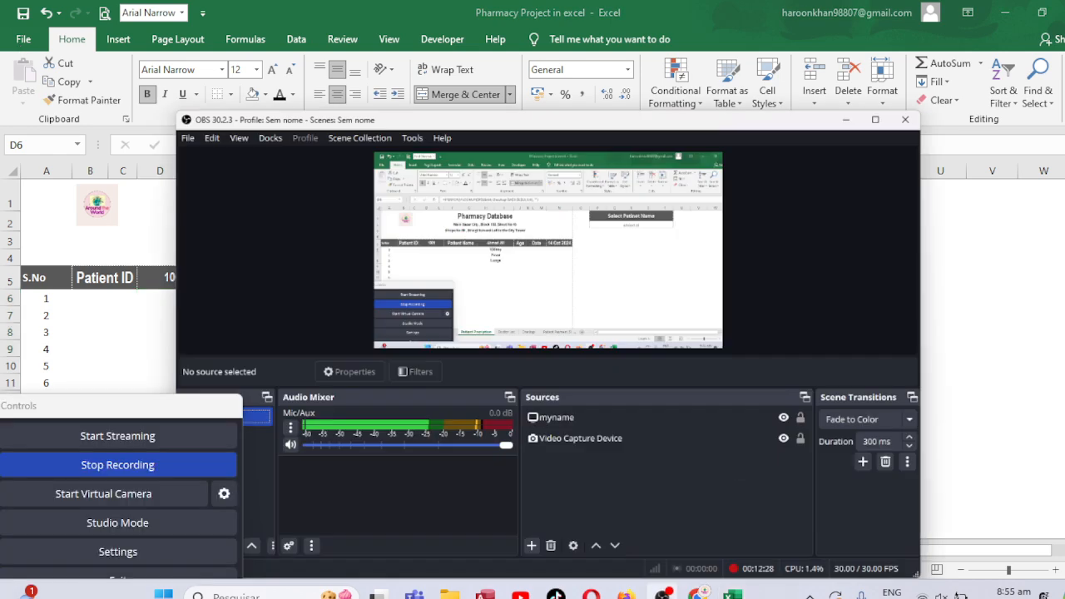
left_click(663, 594)
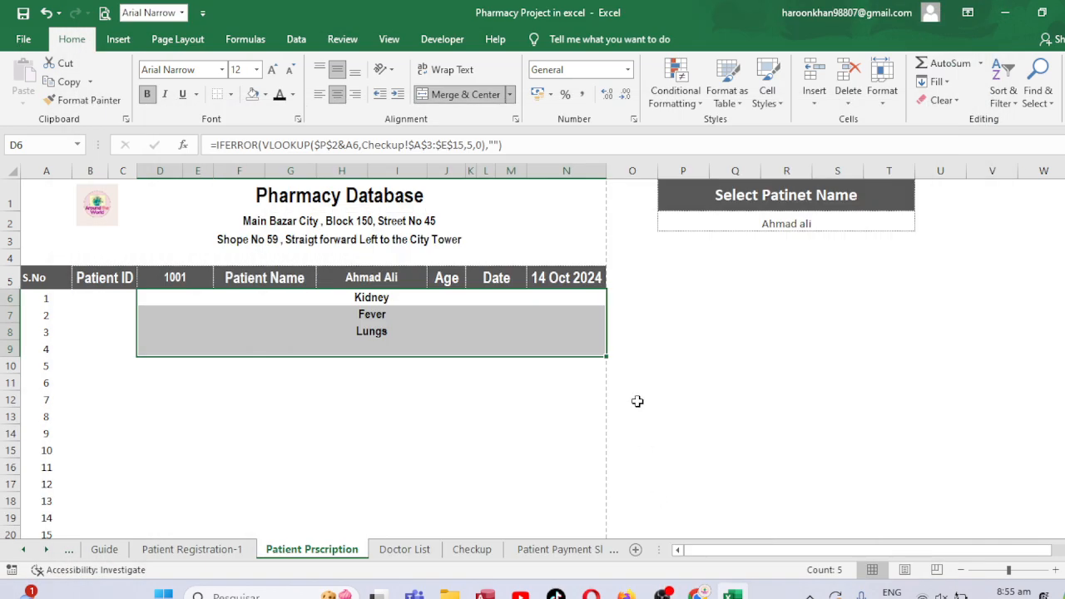
Review the Patient Payment Slip and Patient Registration-1 sheets and the patient name selected on the prescription sheet
left_click(461, 329)
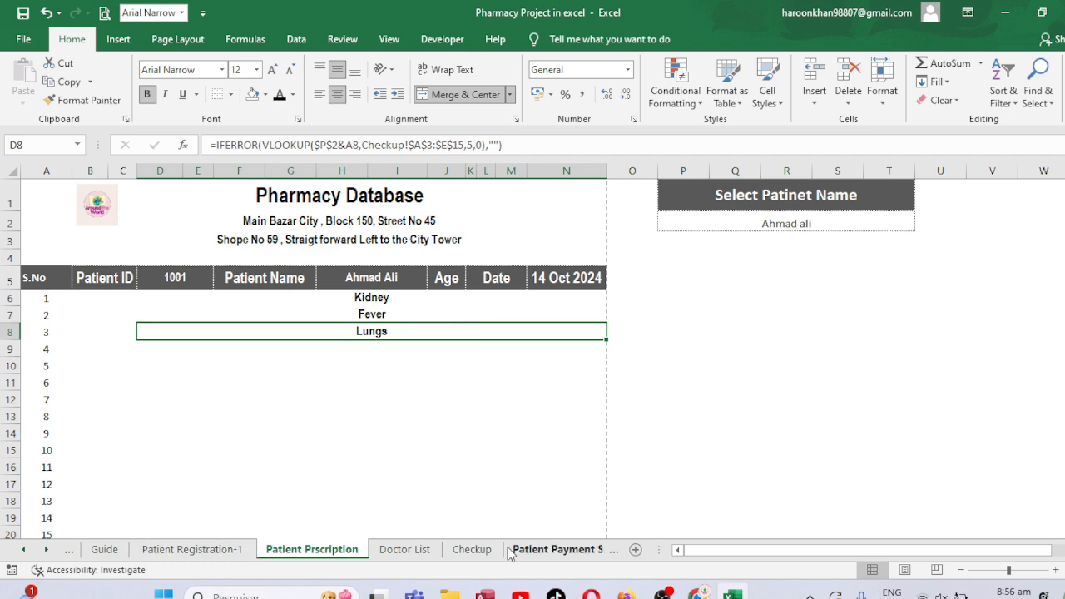
left_click(553, 549)
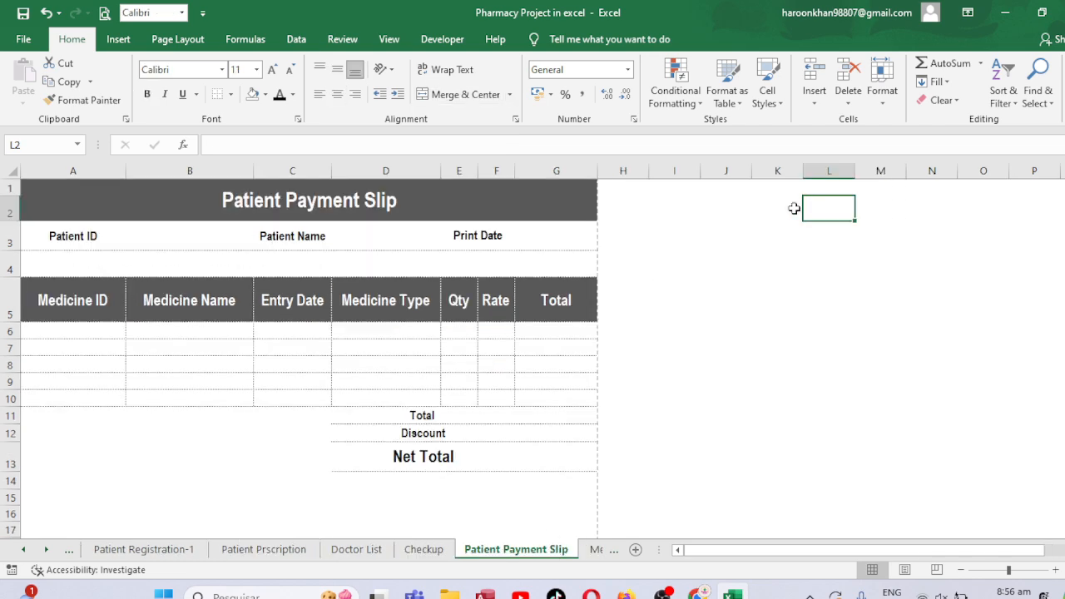
left_click(754, 201)
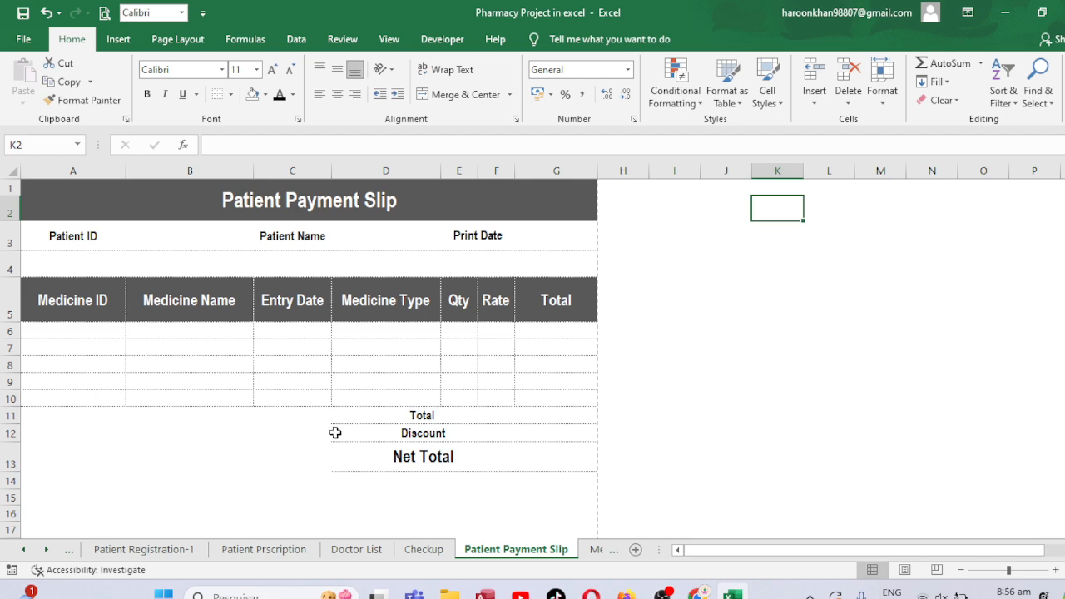
left_click(166, 551)
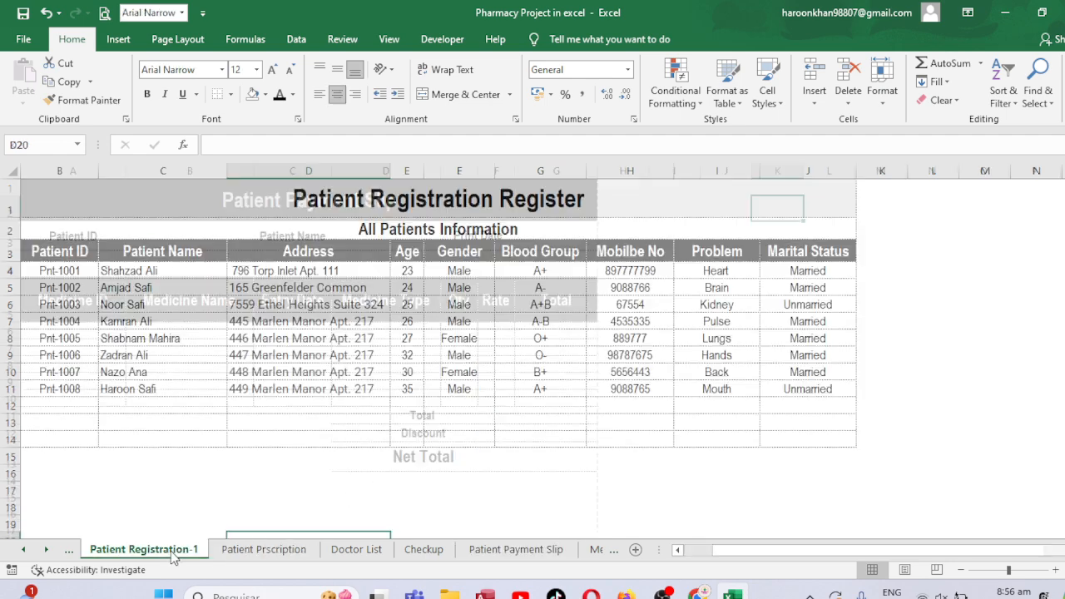
left_click(285, 550)
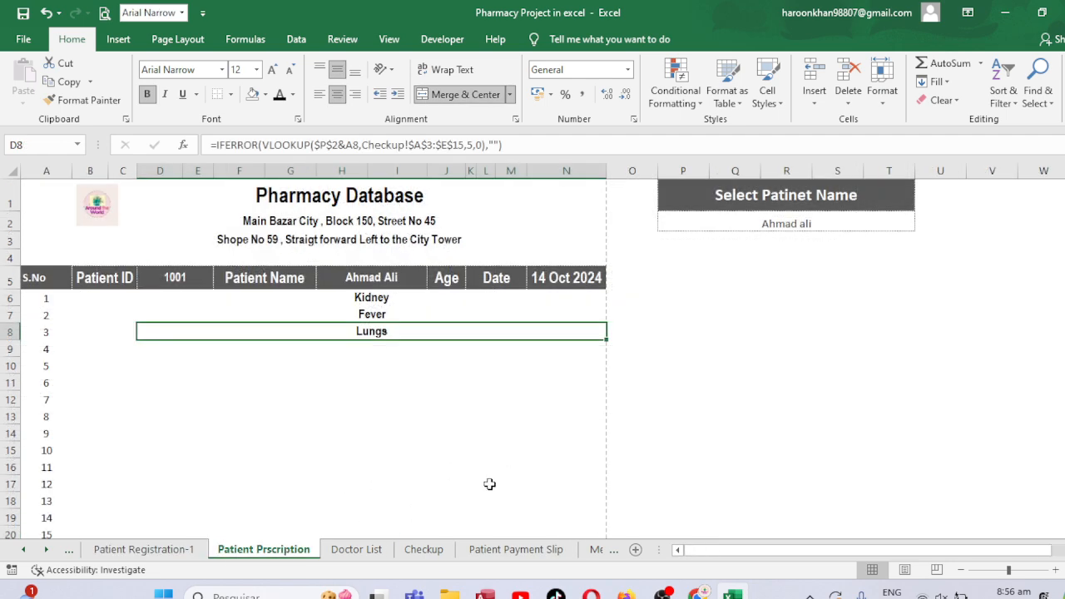
left_click(763, 220)
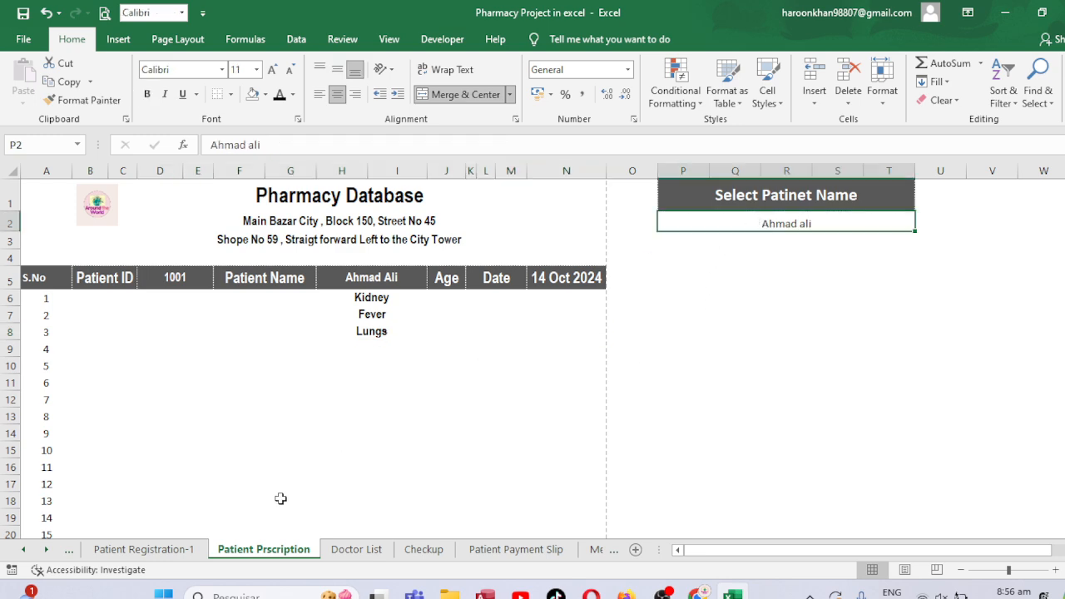
On the Checkup sheet, enter the doctor ID and the doctor's name for a new record in row 7
left_click(443, 550)
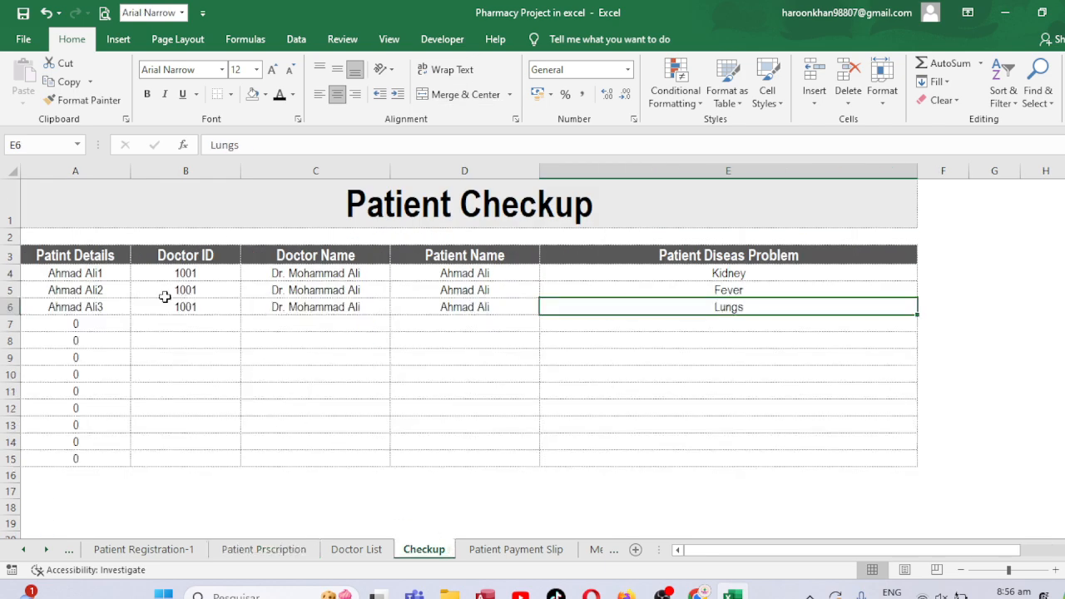
left_click(169, 321)
type("10002")
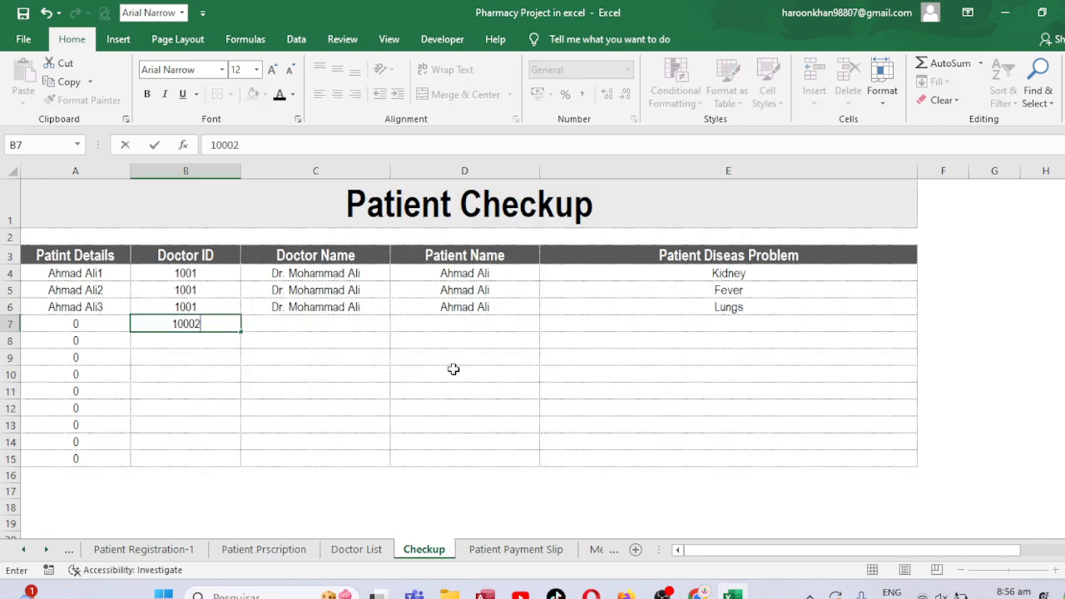
key("Tab")
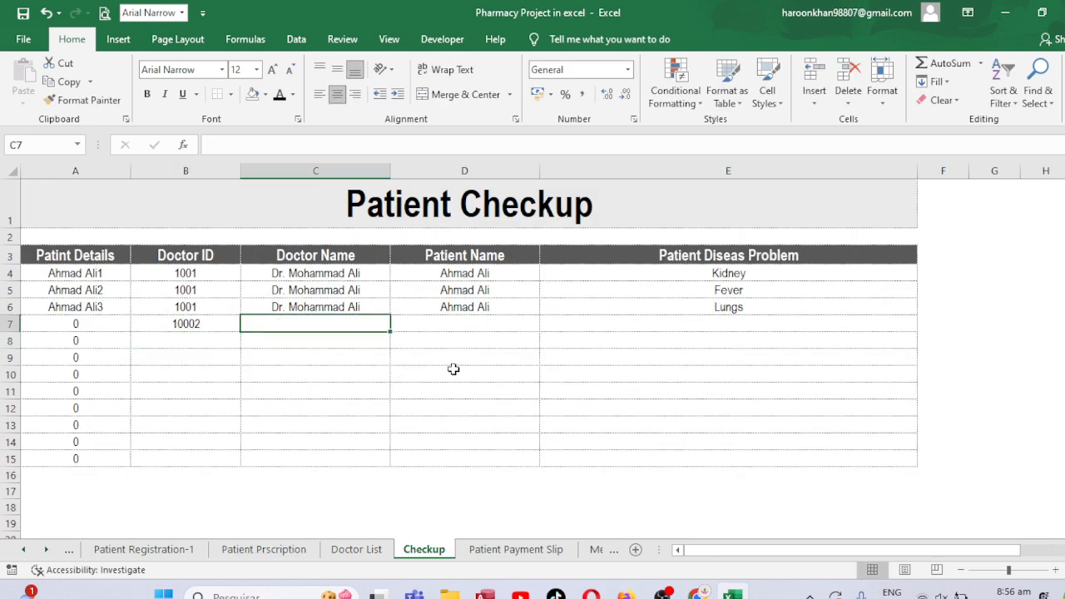
type("d")
key("BackSpace")
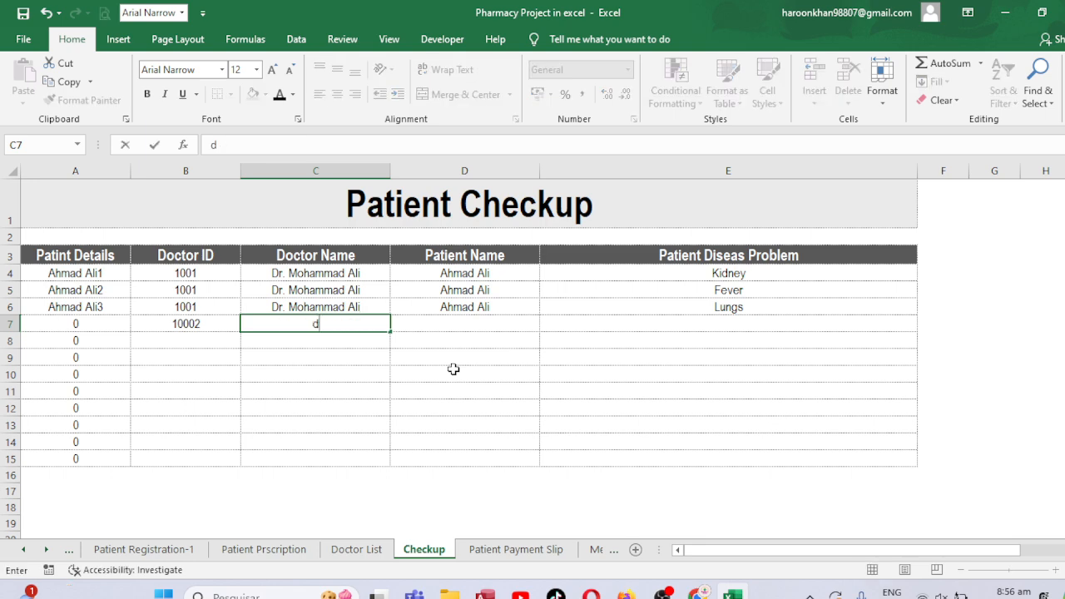
type("r")
key("BackSpace")
key("BackSpace")
type("R")
key("BackSpace")
key("BackSpace")
key("BackSpace")
type("DR.")
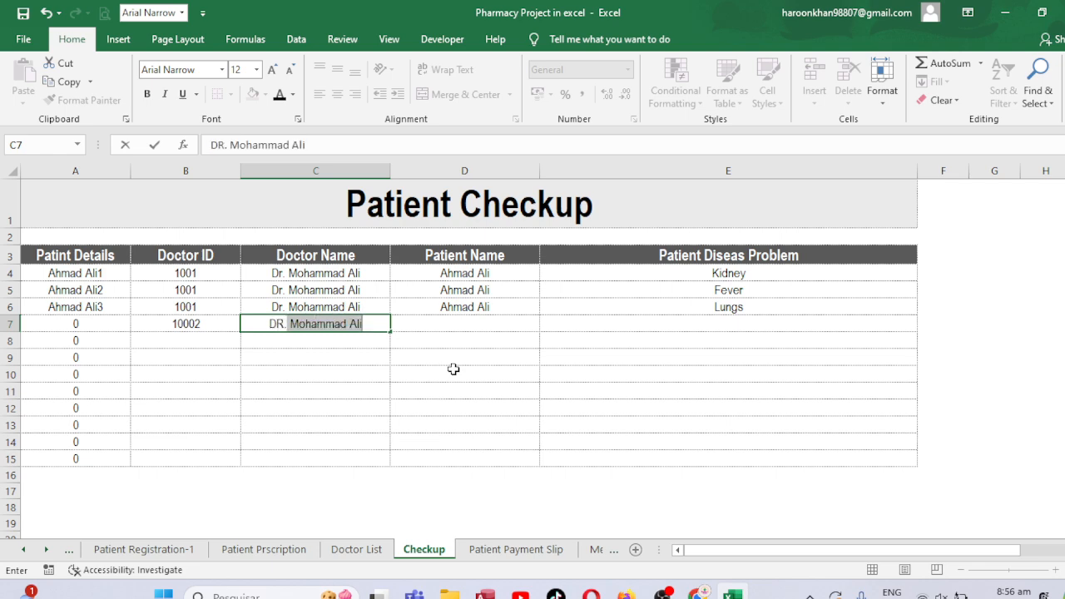
type("NOO KHAN")
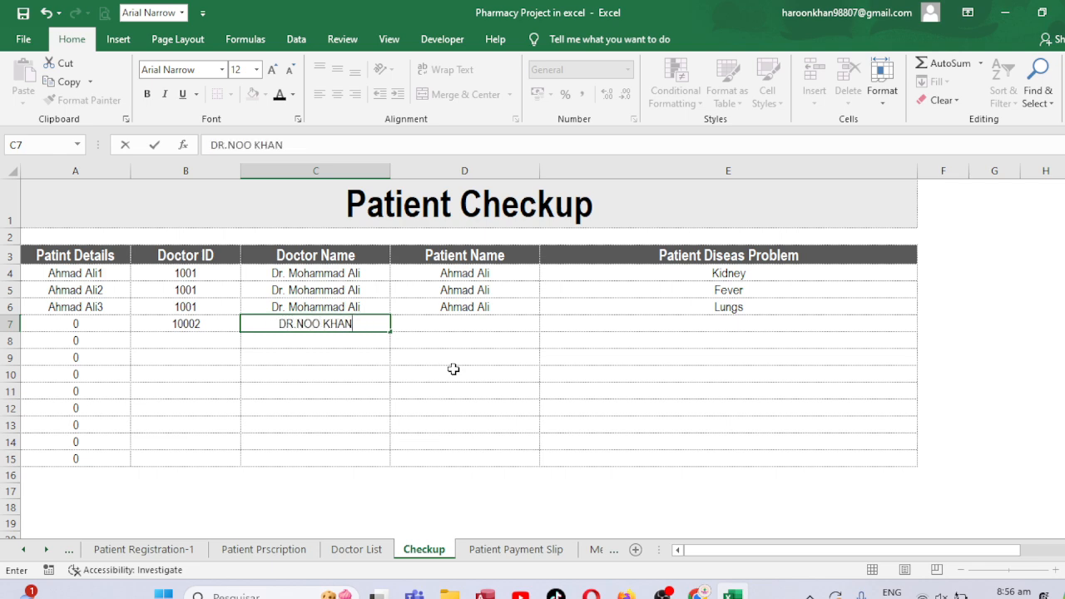
key("Tab")
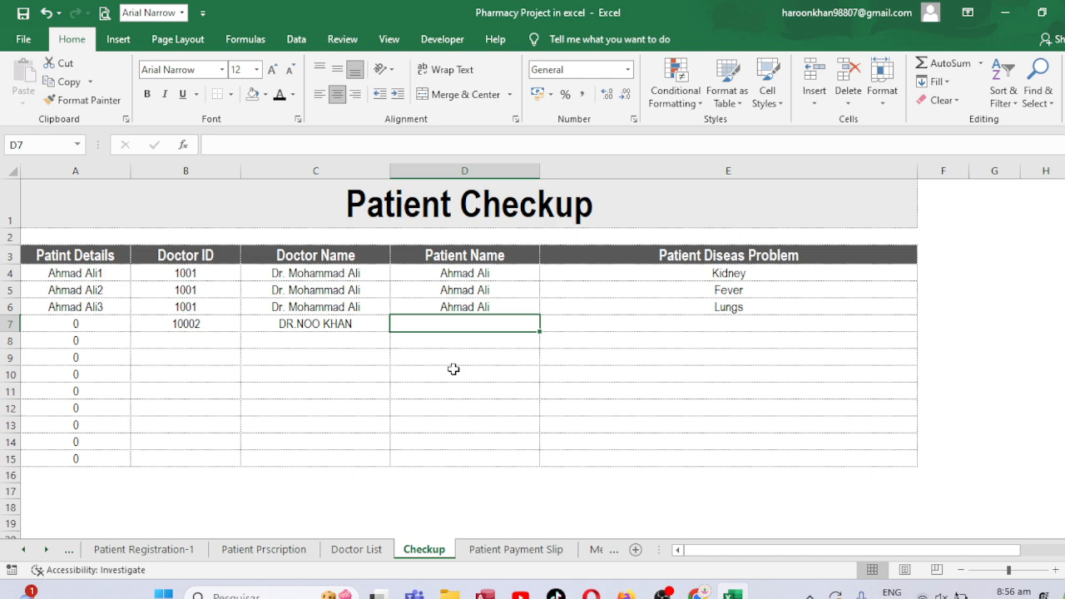
Complete row 7 with the patient's name and the disease problem WATER PROBLEM
type("HAROON")
key("Tab")
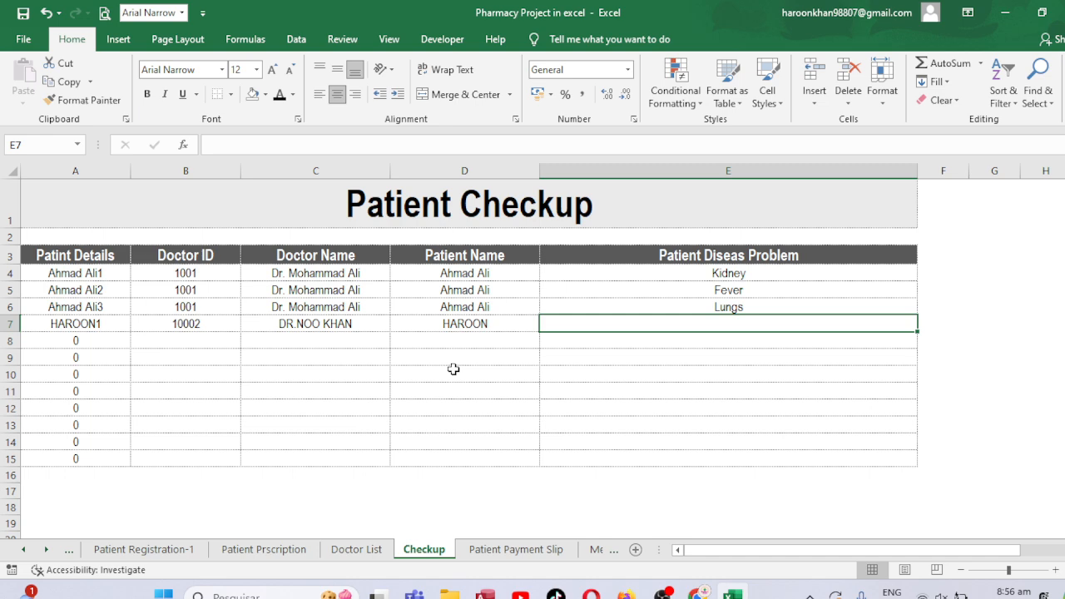
type("WAT")
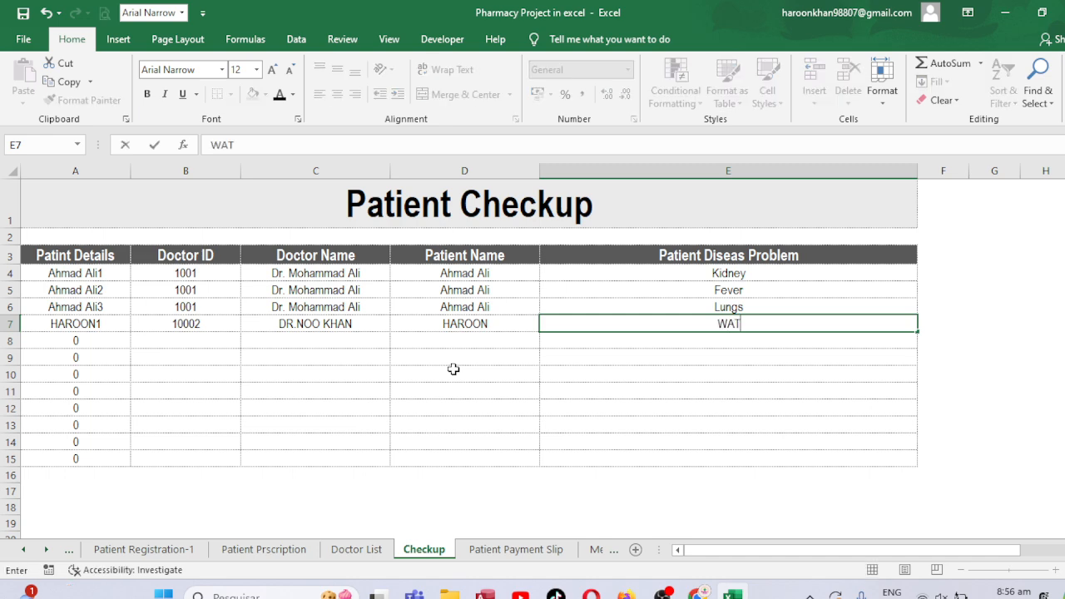
type("ER PRO")
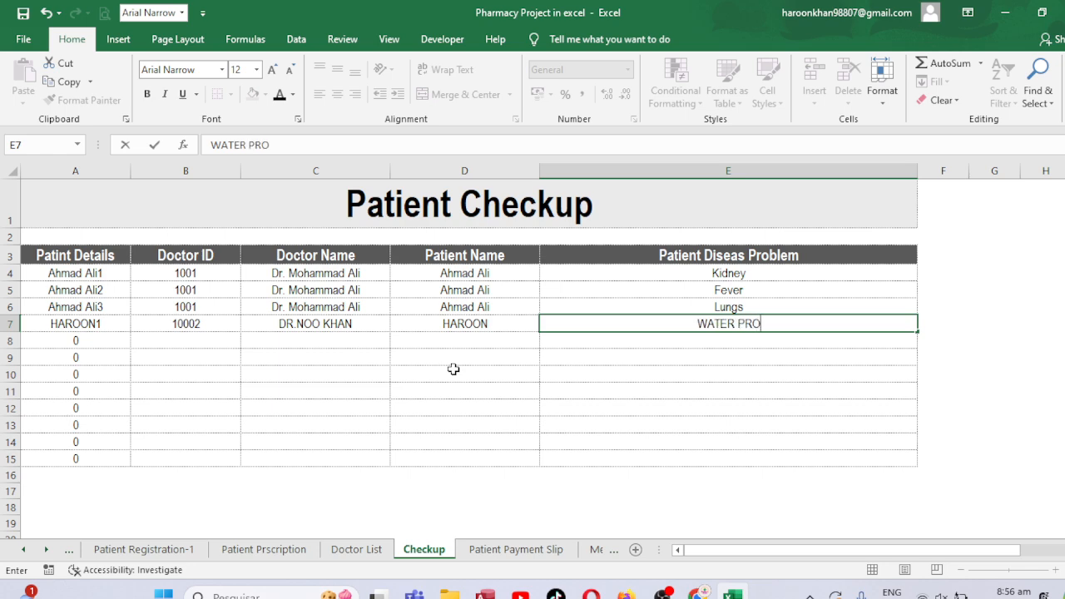
type("BLEM")
key("ctrl+Return")
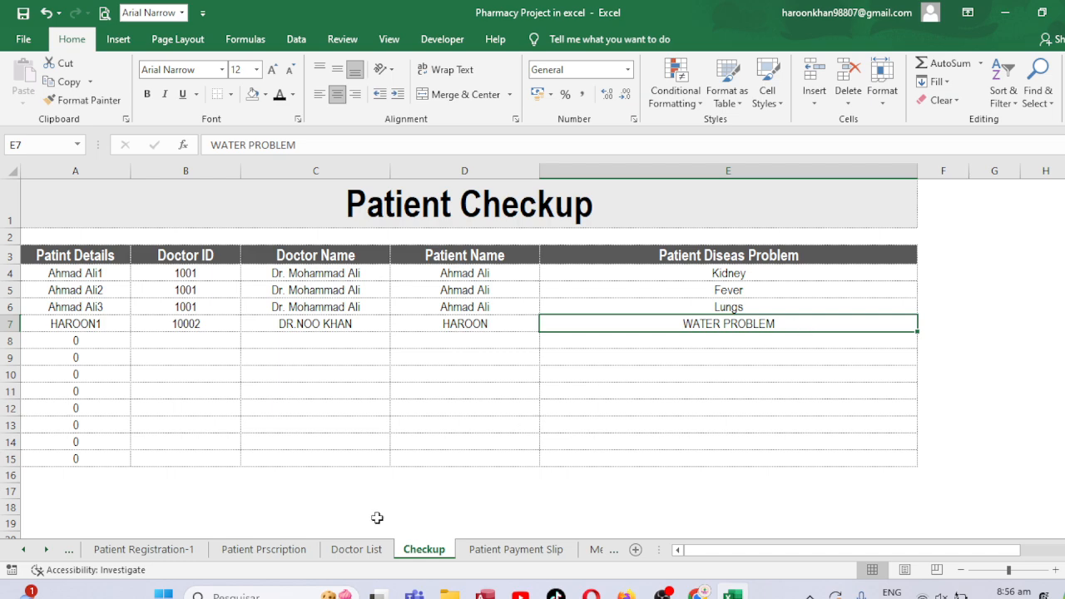
On the Patient Prscription sheet, enter the newly added patient's name in selector cell P2, without a trailing bracket
left_click(265, 549)
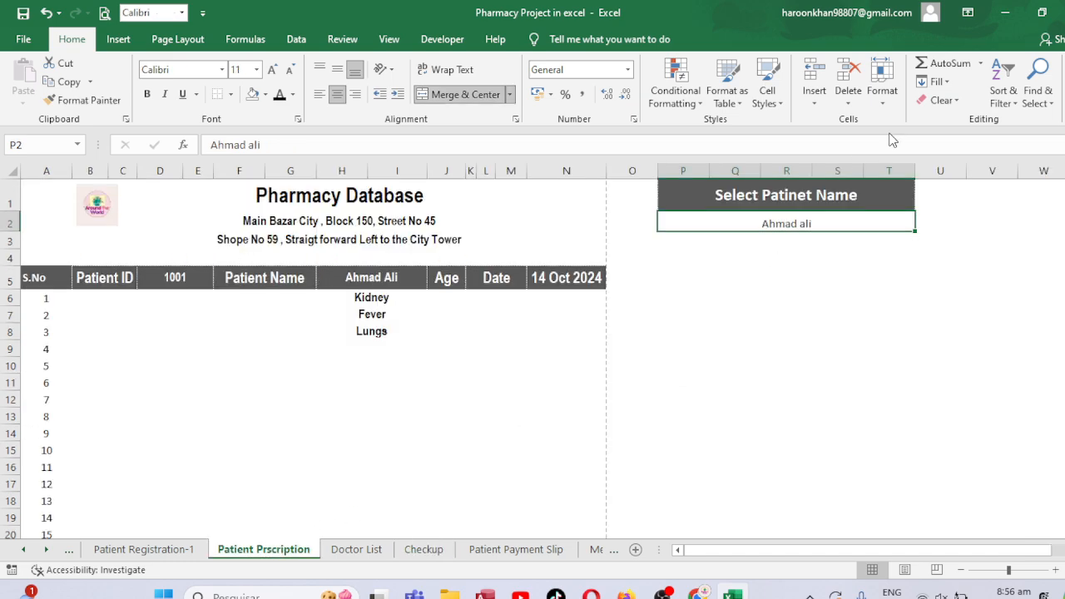
type("HAROON]")
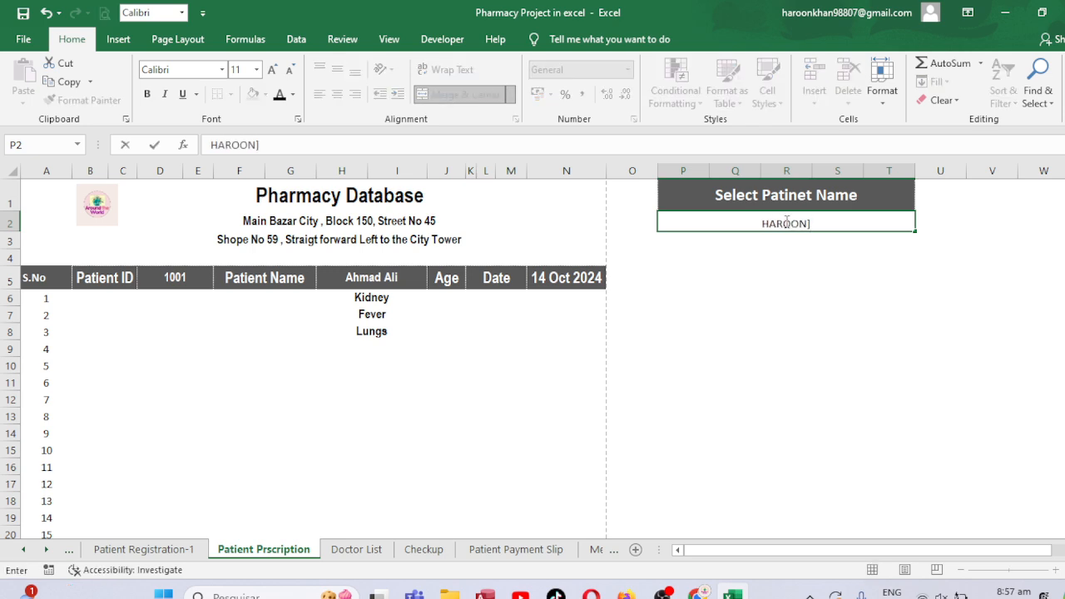
key("Return")
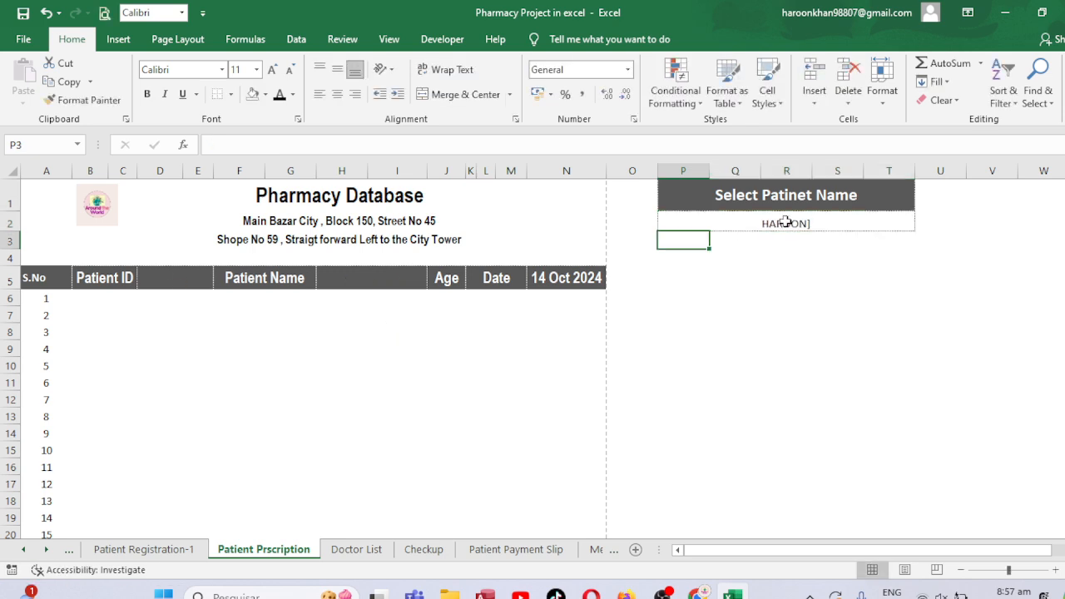
left_click(786, 223)
double_click(817, 218)
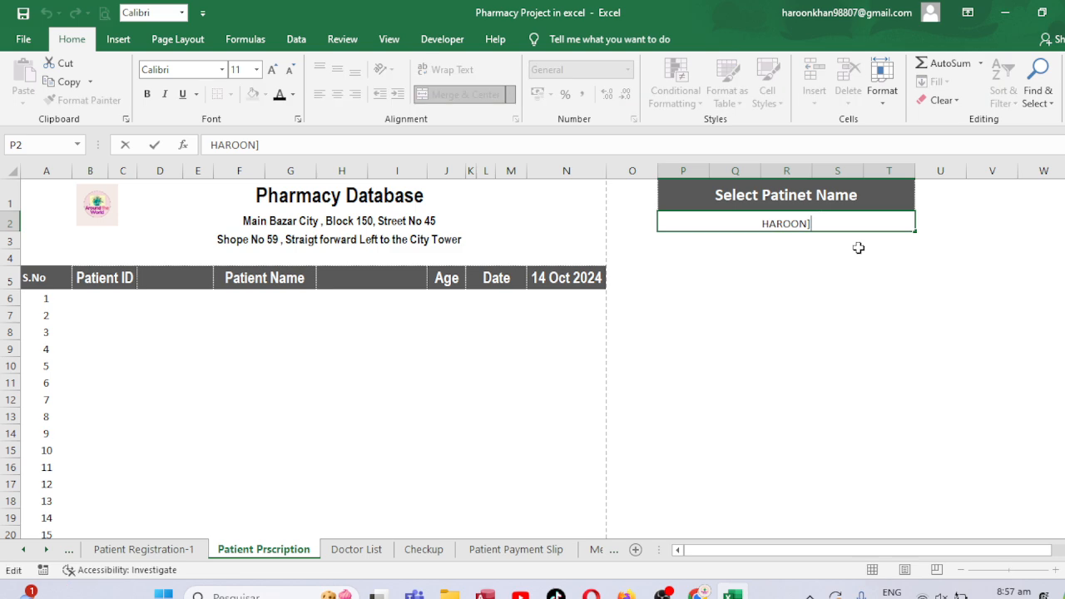
key("BackSpace")
key("Return")
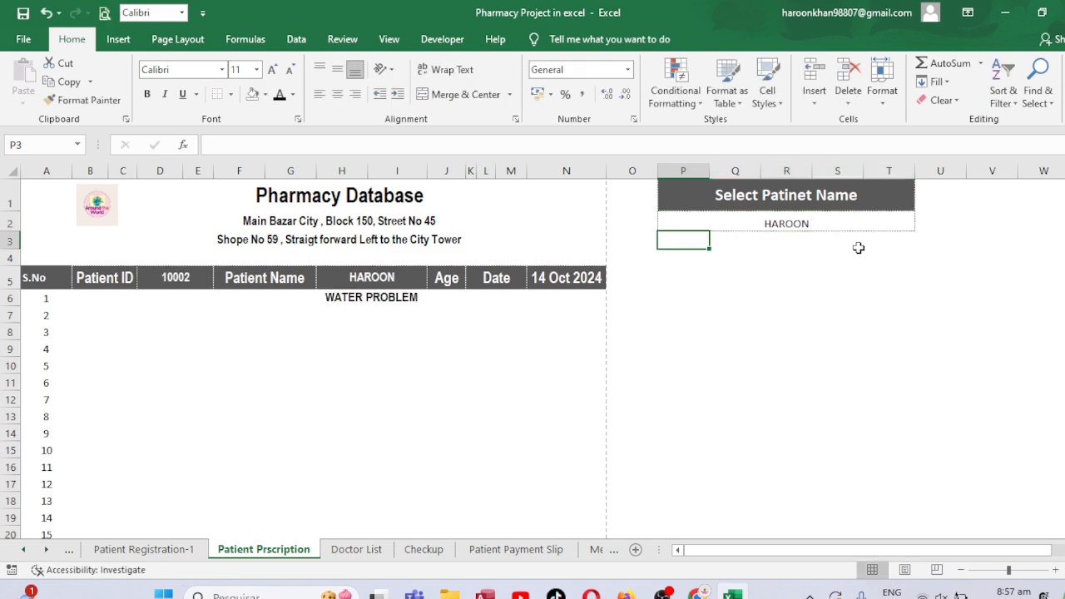
Inspect the disease lookup formula in row 7 and the Age heading of the prescription sheet
left_click(390, 317)
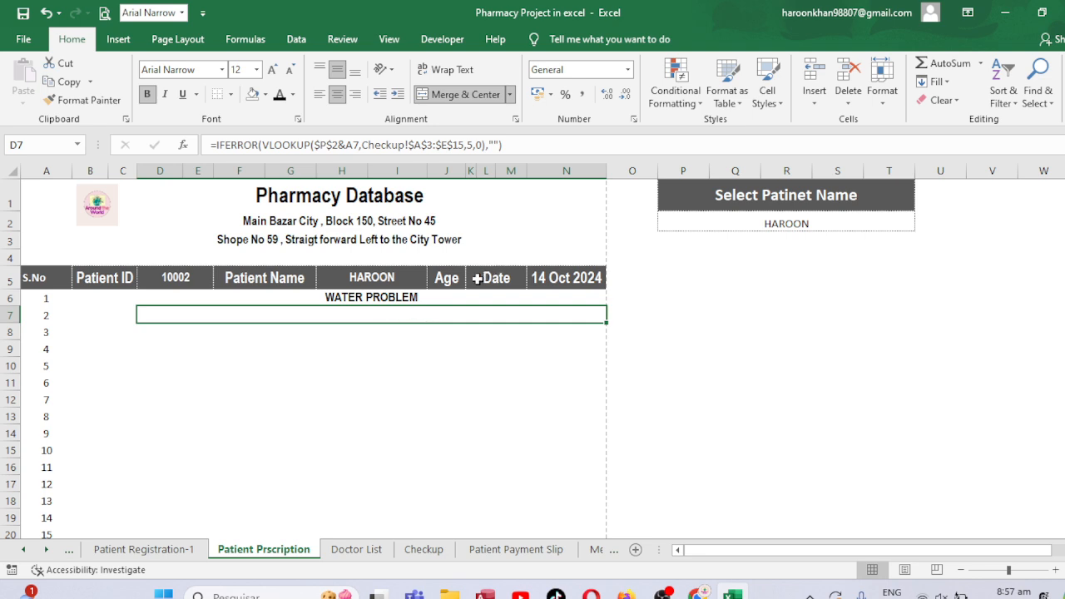
left_click(446, 280)
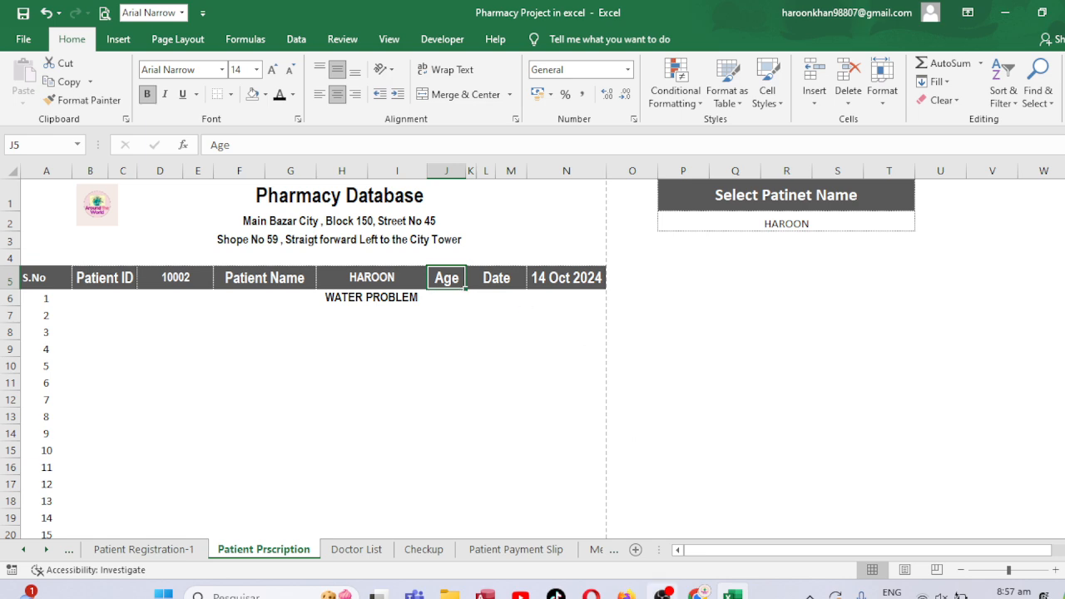
left_click(663, 595)
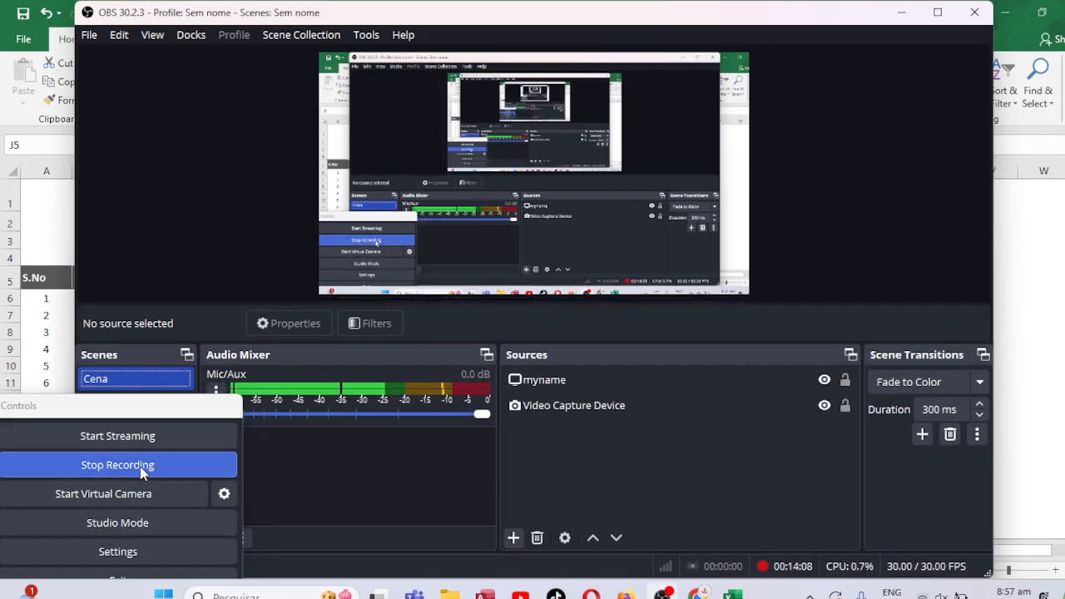